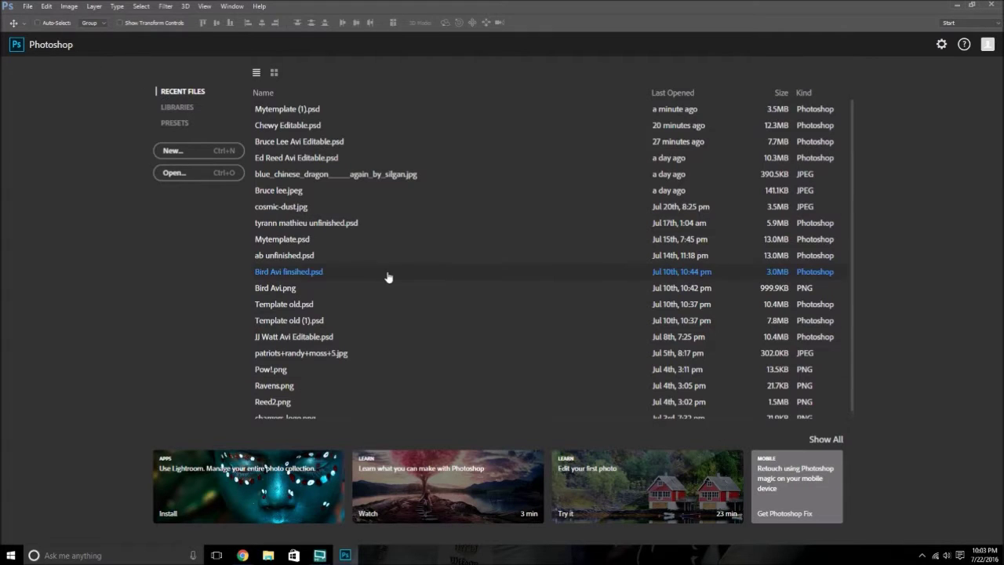
Step: Open Mytemplate (1).psd from the Downloads folder and delete the horizontal guide across the lower part of the card
{"action": "left_click", "coordinate": [179, 174]}
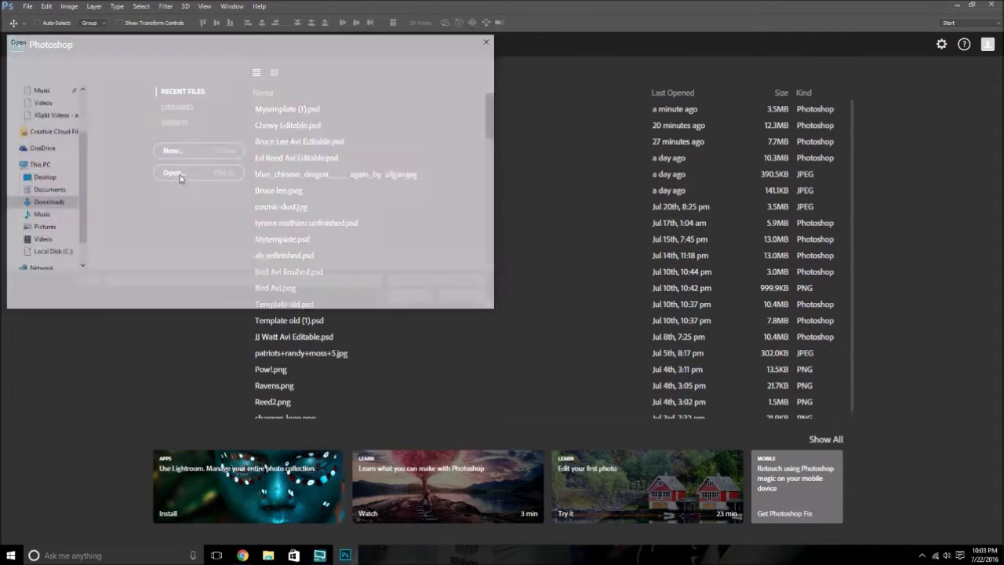
{"action": "type", "text": "my"}
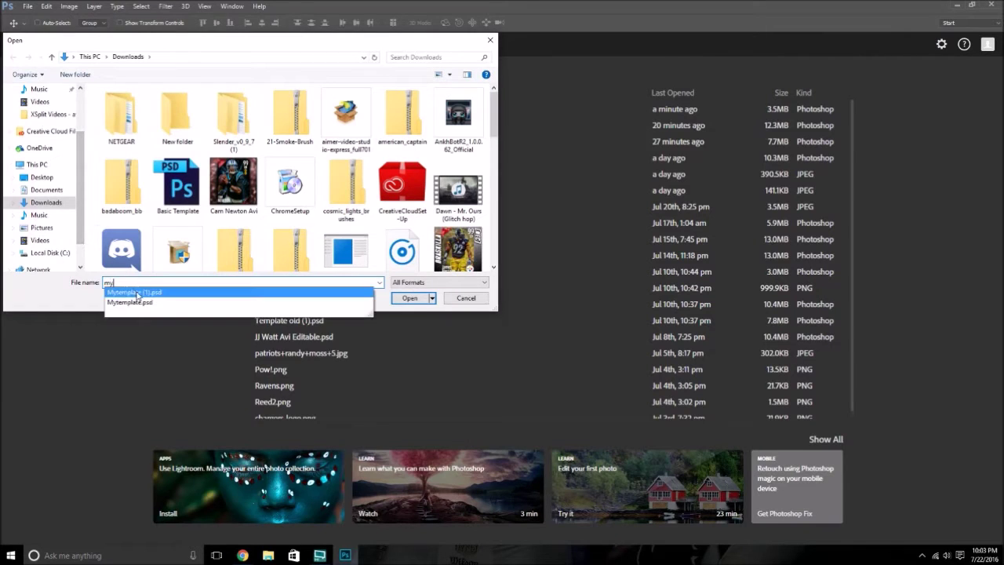
{"action": "left_click", "coordinate": [185, 295]}
{"action": "left_click", "coordinate": [413, 299]}
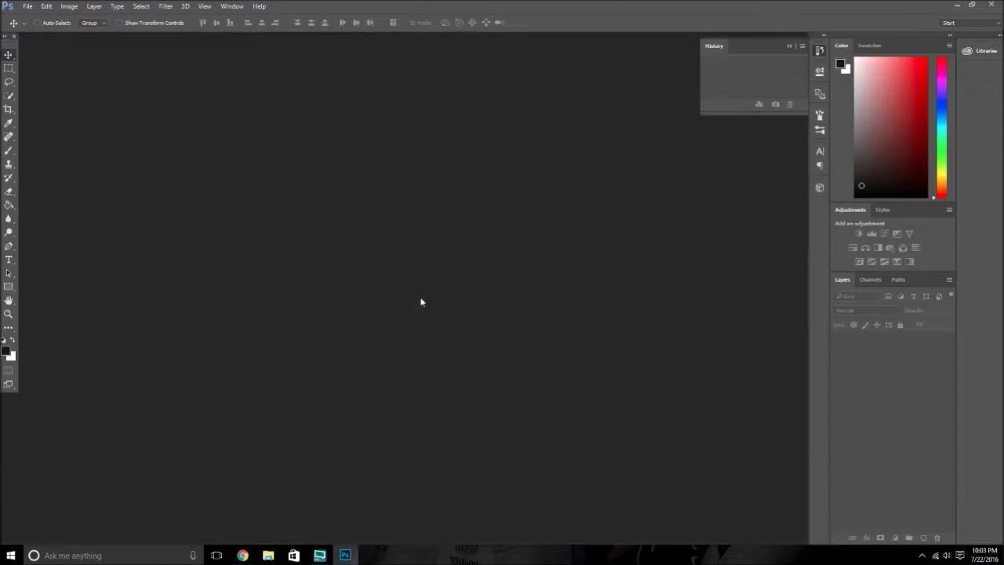
{"action": "left_click_drag", "start_coordinate": [576, 475], "coordinate": [585, 553]}
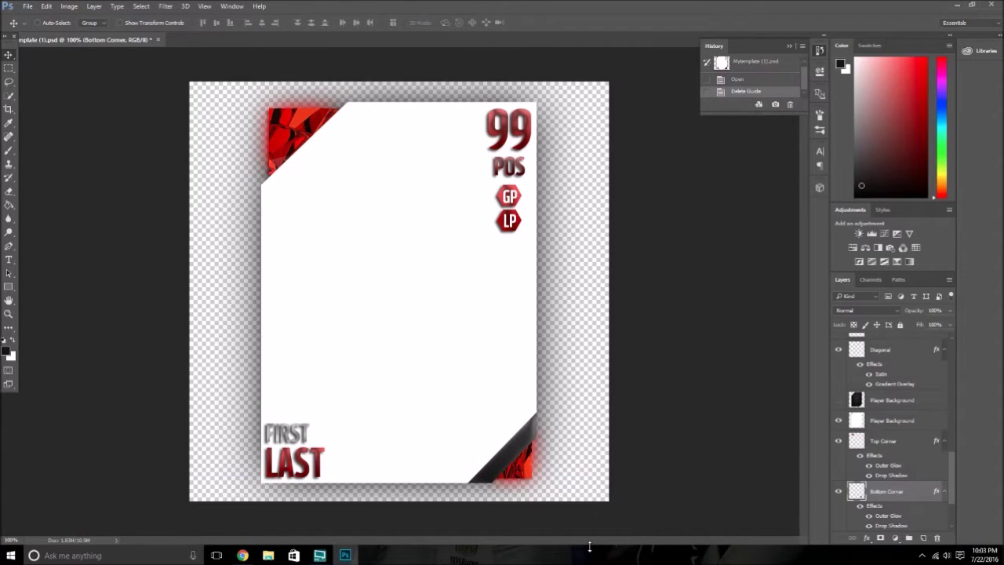
{"action": "scroll", "coordinate": [887, 424], "scroll_direction": "down", "scroll_amount": 3}
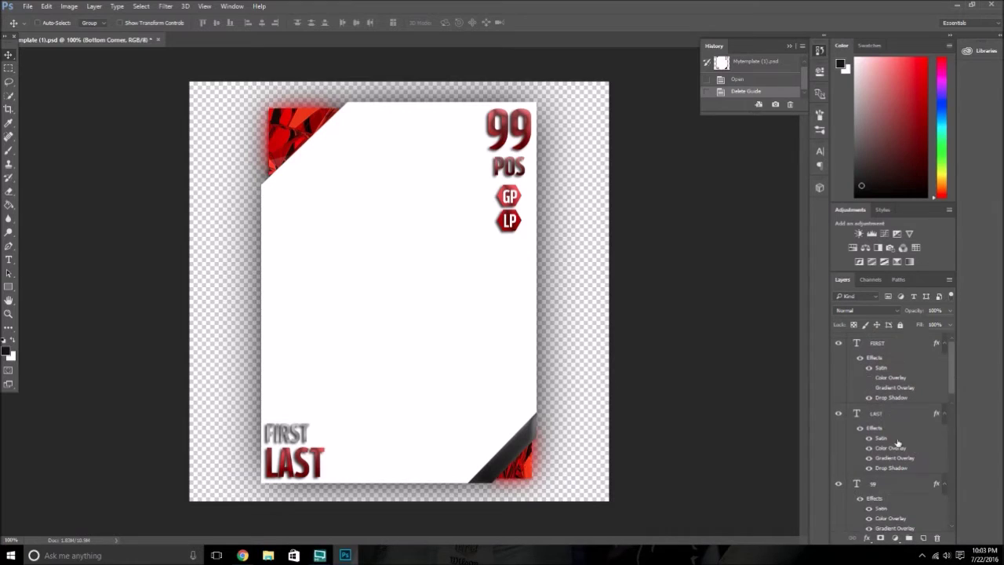
{"action": "scroll", "coordinate": [888, 425], "scroll_direction": "up", "scroll_amount": 10}
Step: Switch to Chrome, look through the Calvin Johnson image results and open the preview of him running with the football
{"action": "left_click", "coordinate": [243, 555]}
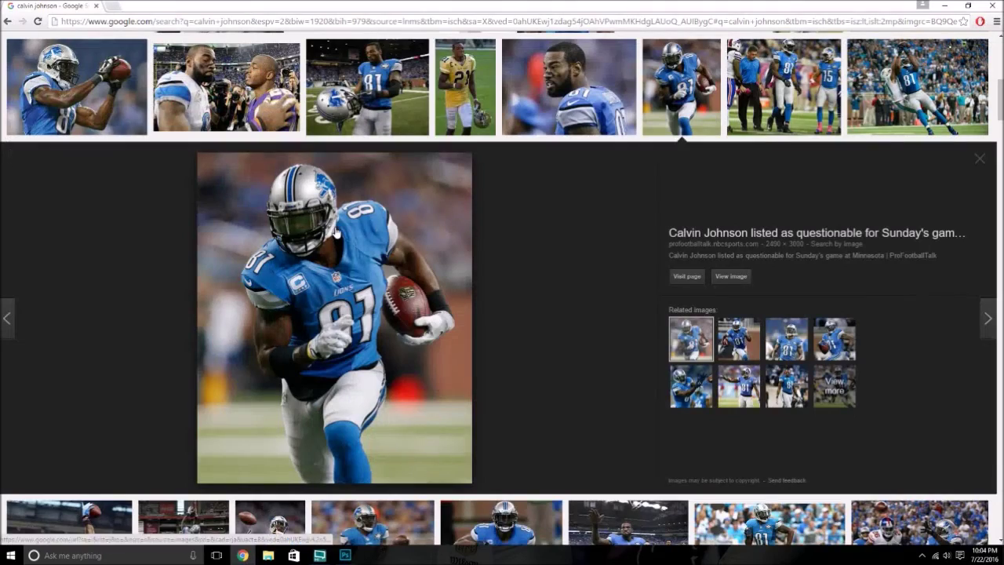
{"action": "scroll", "coordinate": [336, 233], "scroll_direction": "up", "scroll_amount": 5}
{"action": "scroll", "coordinate": [340, 237], "scroll_direction": "down", "scroll_amount": 4}
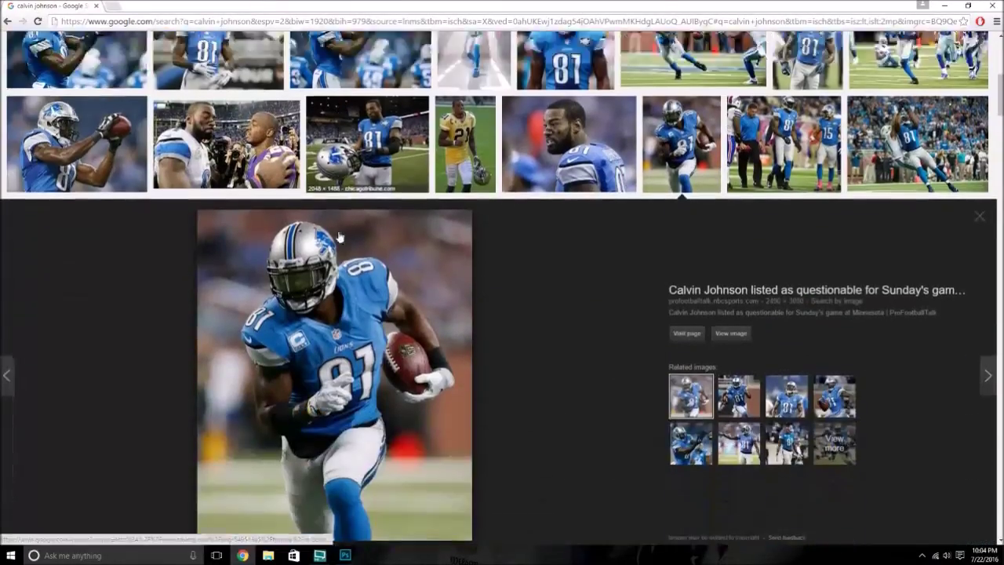
{"action": "scroll", "coordinate": [340, 237], "scroll_direction": "down", "scroll_amount": 2}
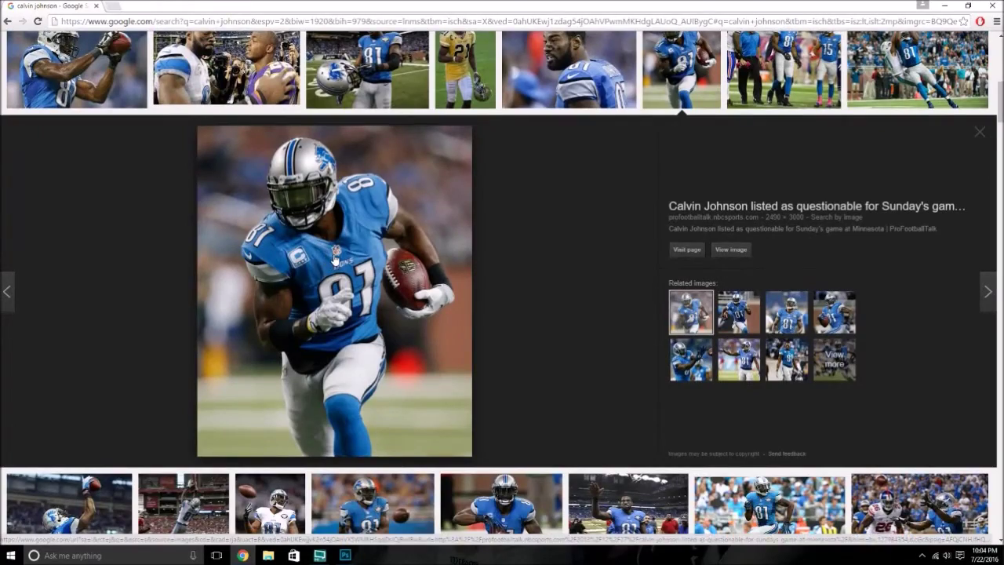
{"action": "scroll", "coordinate": [336, 259], "scroll_direction": "up", "scroll_amount": 10}
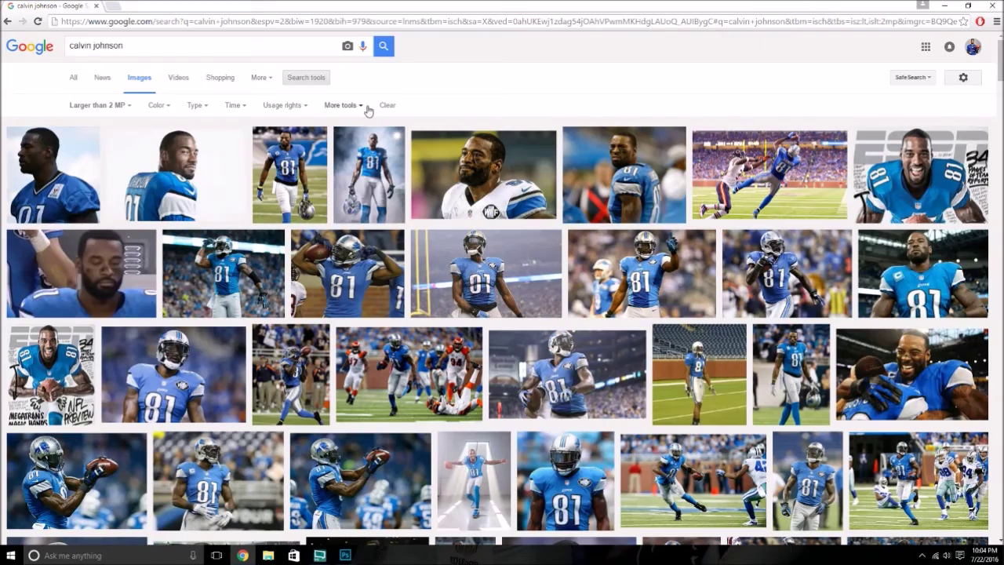
{"action": "scroll", "coordinate": [368, 112], "scroll_direction": "down", "scroll_amount": 1}
{"action": "scroll", "coordinate": [368, 235], "scroll_direction": "down", "scroll_amount": 2}
{"action": "left_click", "coordinate": [682, 338]}
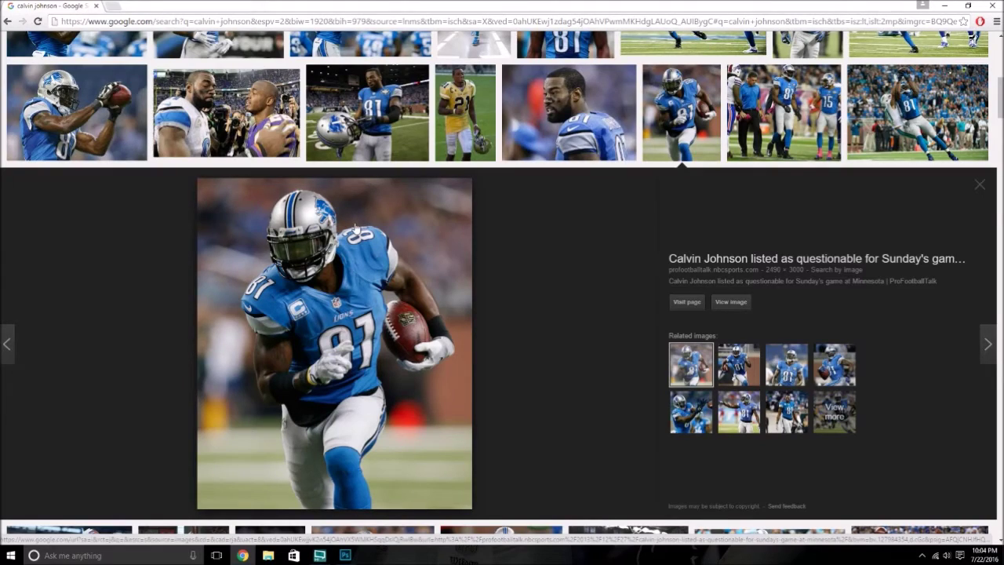
{"action": "scroll", "coordinate": [266, 221], "scroll_direction": "up", "scroll_amount": 4}
{"action": "scroll", "coordinate": [188, 196], "scroll_direction": "down", "scroll_amount": 5}
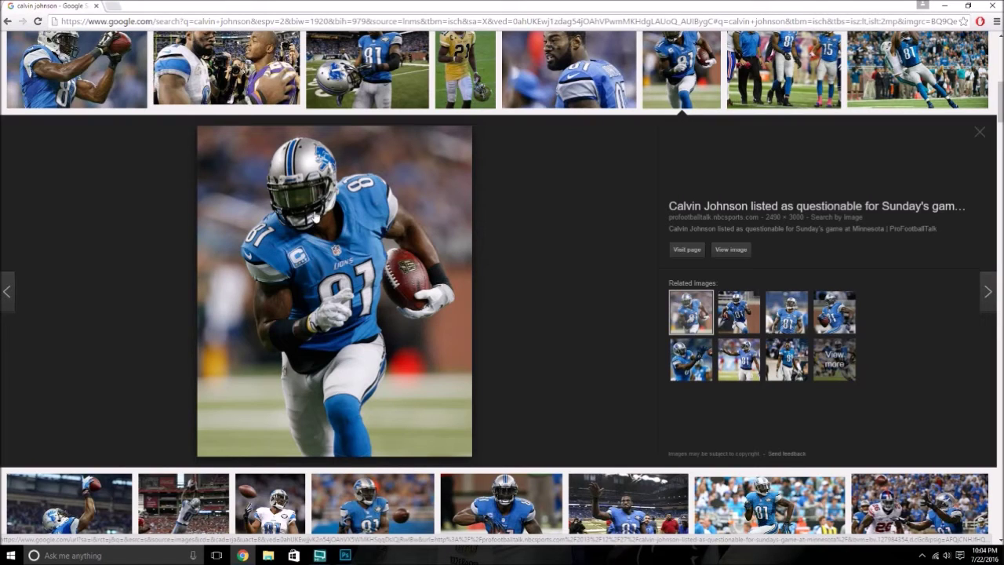
Step: Save the previewed image to the Pictures folder as a JPEG named "calvin johnson #2"
{"action": "right_click", "coordinate": [316, 216]}
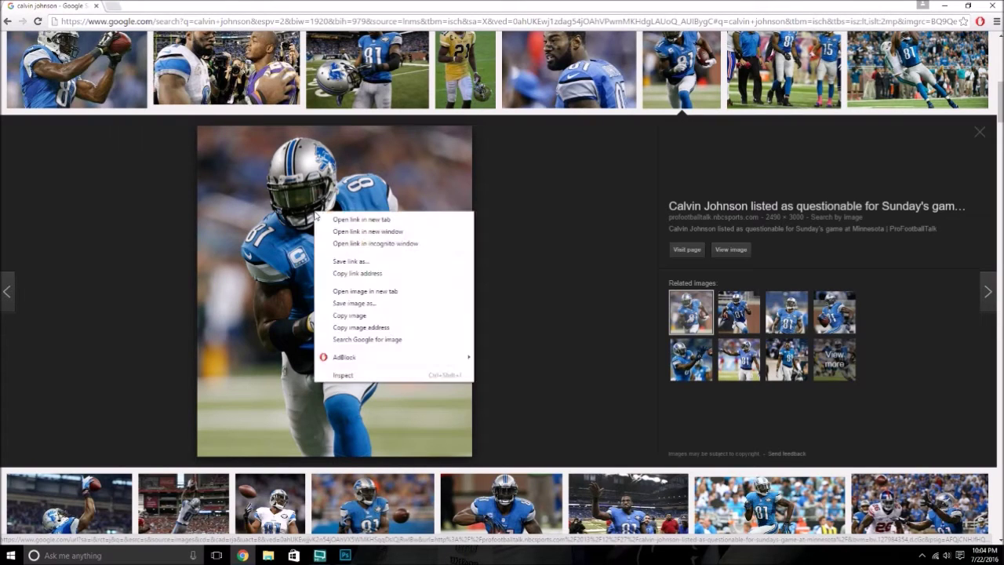
{"action": "left_click", "coordinate": [357, 302]}
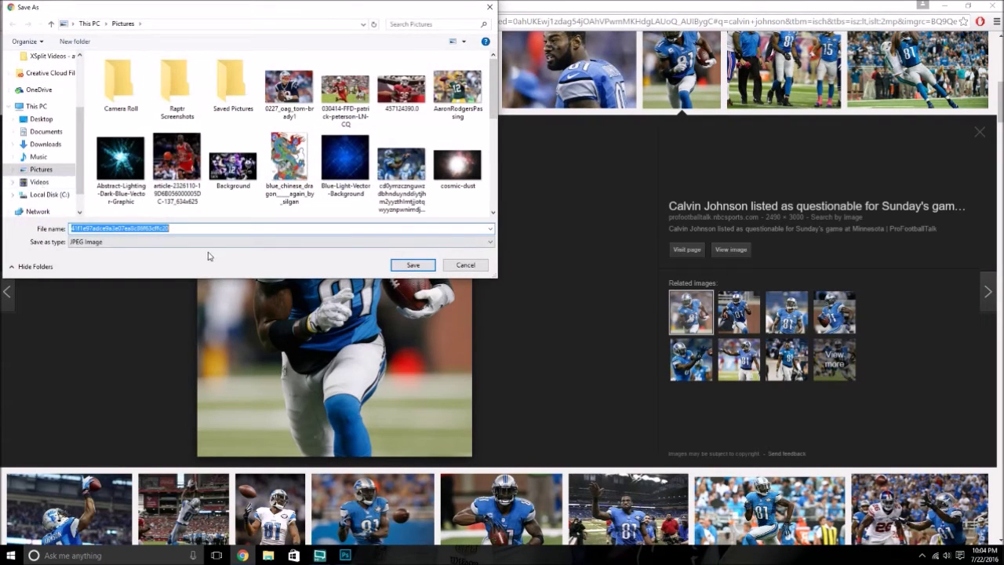
{"action": "type", "text": "calvin johnson"}
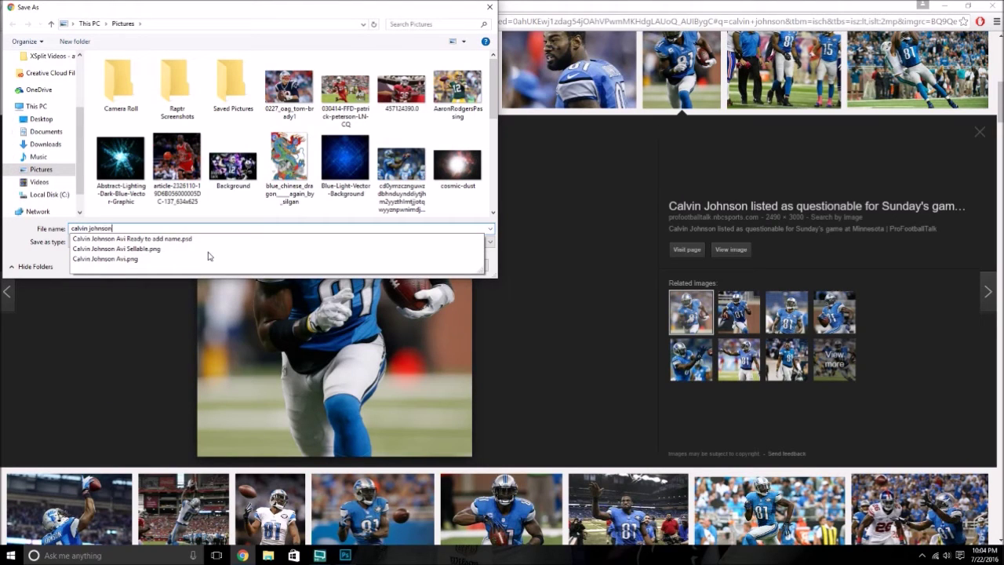
{"action": "type", "text": " 81"}
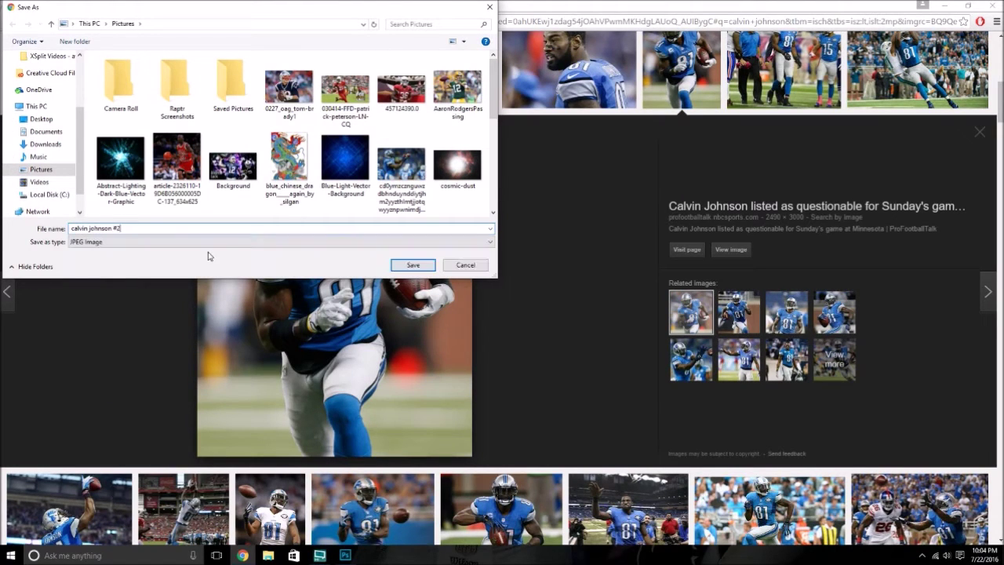
{"action": "left_click", "coordinate": [413, 265]}
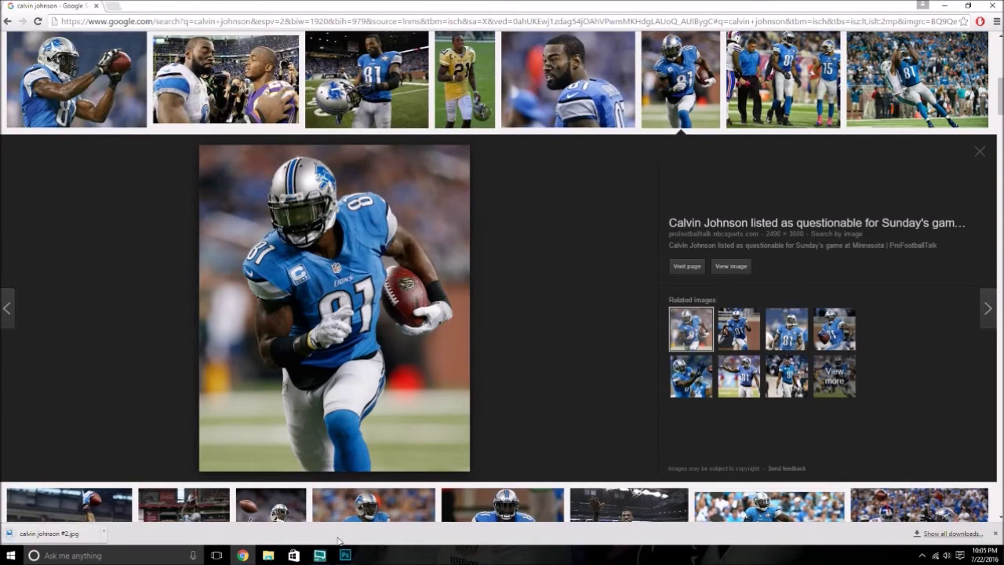
Step: Switch to Photoshop and open calvin johnson #2.jpg from the Pictures folder
{"action": "left_click", "coordinate": [345, 556]}
{"action": "left_click", "coordinate": [27, 5]}
{"action": "left_click", "coordinate": [35, 28]}
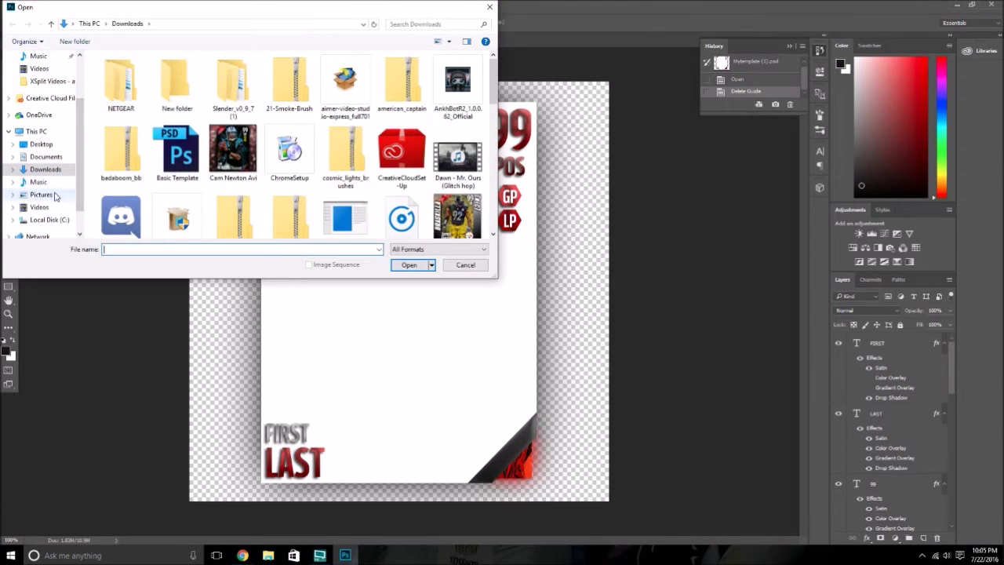
{"action": "left_click", "coordinate": [40, 194]}
{"action": "left_click", "coordinate": [137, 248]}
{"action": "type", "text": "ca"}
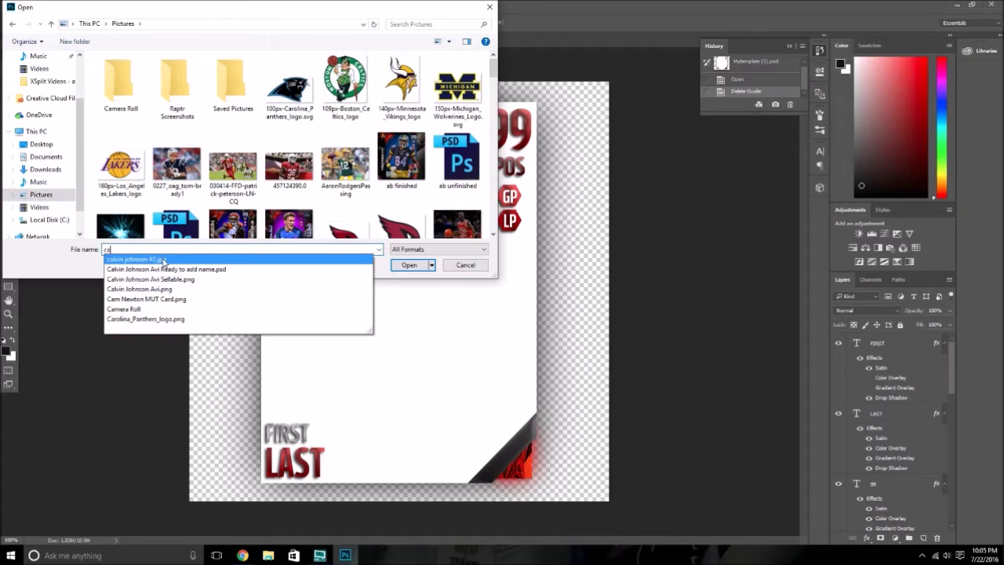
{"action": "left_click", "coordinate": [167, 260]}
{"action": "left_click", "coordinate": [408, 264]}
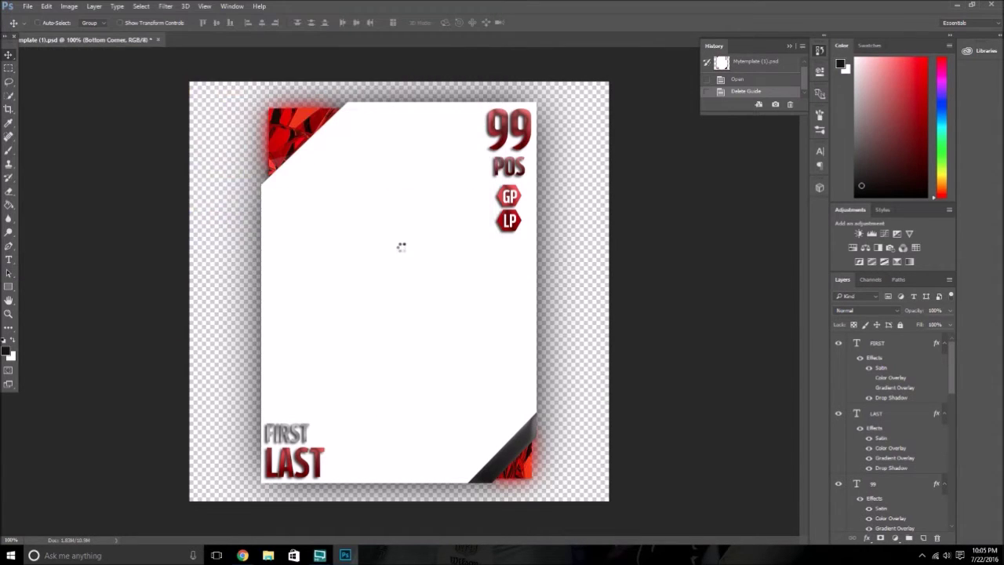
Step: Select the whole player with the football using Quick Selection, and subtract the background caught between the ball and the body
{"action": "left_click", "coordinate": [8, 96]}
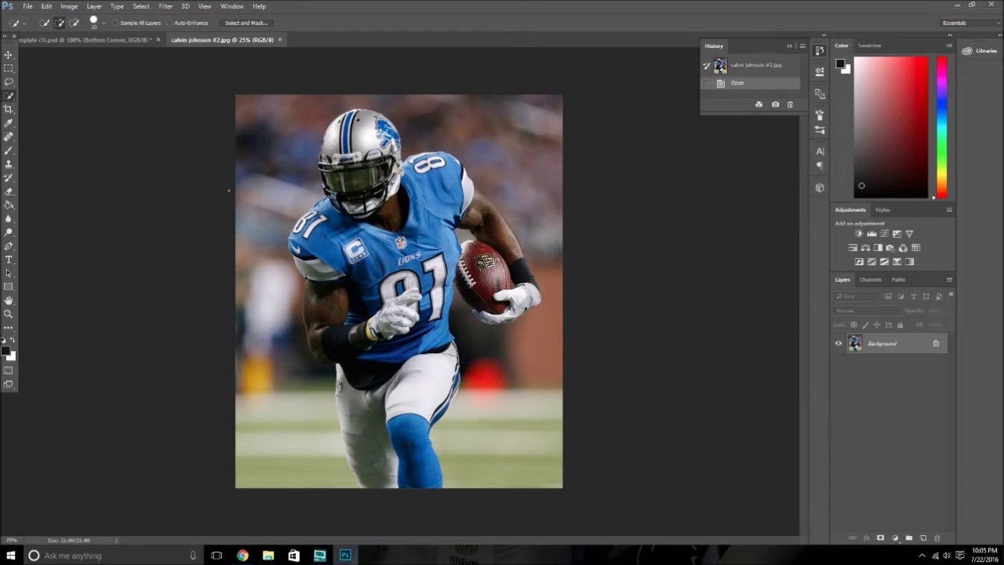
{"action": "mouse_move", "coordinate": [353, 246]}
{"action": "left_mouse_down"}
{"action": "mouse_move", "coordinate": [385, 227]}
{"action": "mouse_move", "coordinate": [365, 150]}
{"action": "mouse_move", "coordinate": [369, 157]}
{"action": "left_mouse_up"}
{"action": "mouse_move", "coordinate": [408, 258]}
{"action": "left_mouse_down"}
{"action": "mouse_move", "coordinate": [432, 188]}
{"action": "mouse_move", "coordinate": [451, 223]}
{"action": "left_mouse_up"}
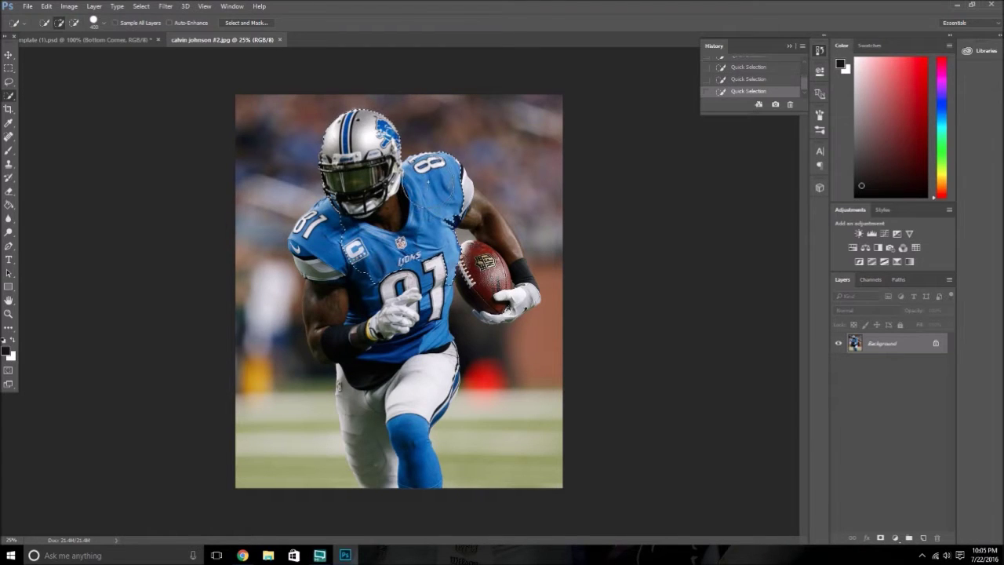
{"action": "mouse_move", "coordinate": [396, 240]}
{"action": "left_mouse_down"}
{"action": "mouse_move", "coordinate": [397, 275]}
{"action": "mouse_move", "coordinate": [412, 364]}
{"action": "mouse_move", "coordinate": [401, 449]}
{"action": "mouse_move", "coordinate": [362, 400]}
{"action": "mouse_move", "coordinate": [363, 325]}
{"action": "mouse_move", "coordinate": [353, 299]}
{"action": "mouse_move", "coordinate": [337, 340]}
{"action": "mouse_move", "coordinate": [329, 276]}
{"action": "left_mouse_up"}
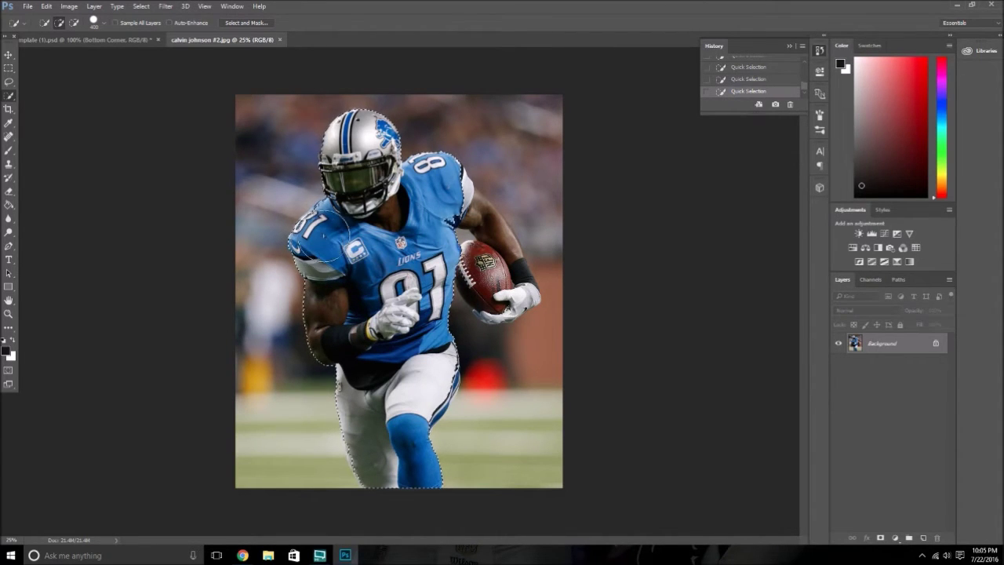
{"action": "mouse_move", "coordinate": [421, 224]}
{"action": "left_mouse_down"}
{"action": "mouse_move", "coordinate": [442, 196]}
{"action": "mouse_move", "coordinate": [478, 216]}
{"action": "mouse_move", "coordinate": [511, 258]}
{"action": "mouse_move", "coordinate": [511, 282]}
{"action": "left_mouse_up"}
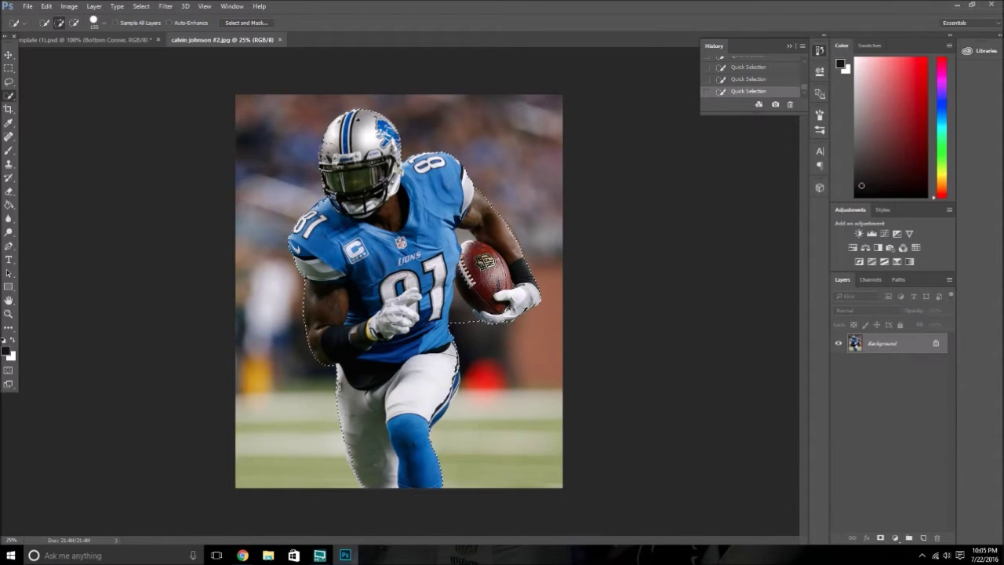
{"action": "left_click", "coordinate": [73, 23]}
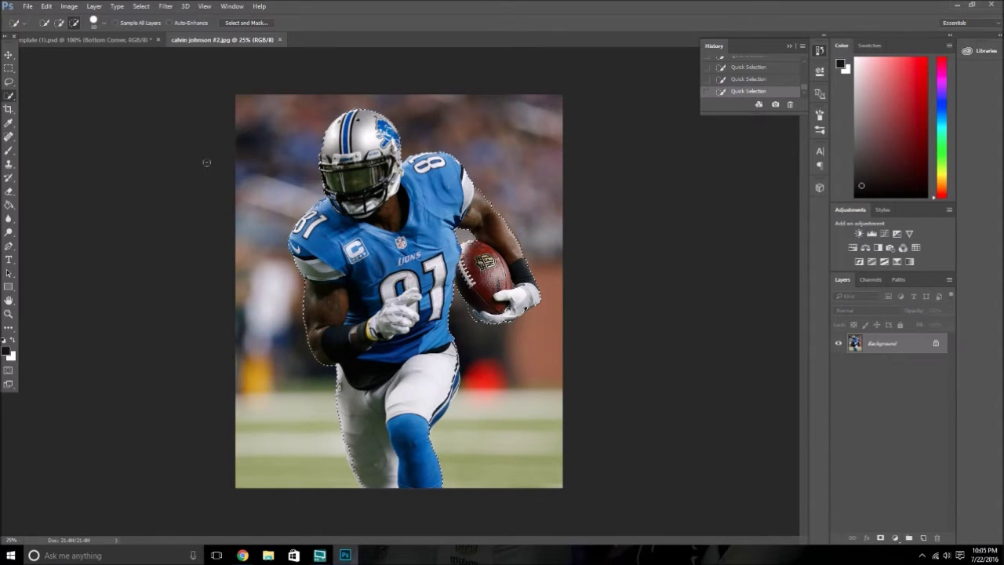
Step: Refine the player selection with Select and Mask, shifting the edge to -5% and adjusting the smoothing slightly
{"action": "left_click", "coordinate": [143, 6]}
{"action": "left_click", "coordinate": [209, 132]}
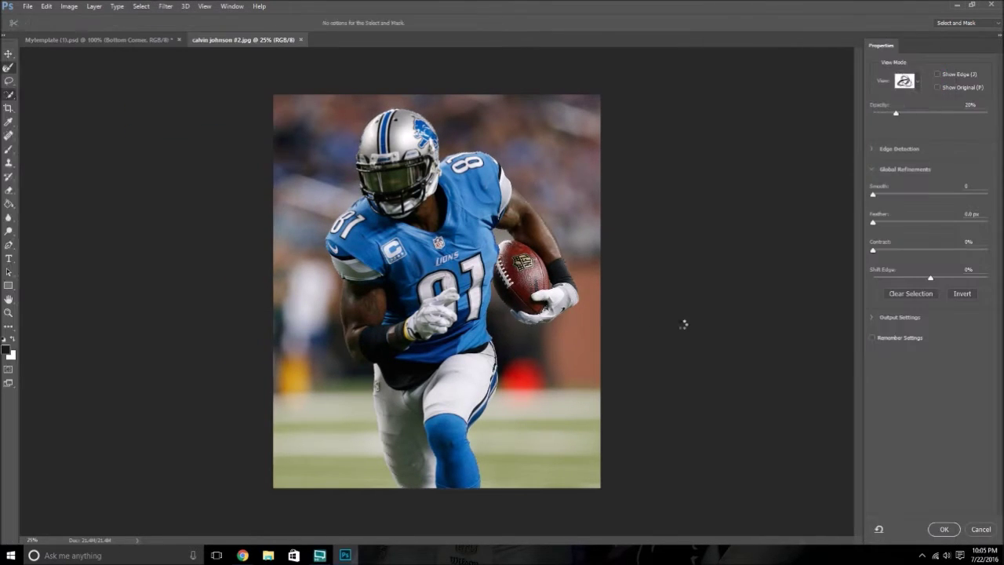
{"action": "left_click", "coordinate": [929, 278]}
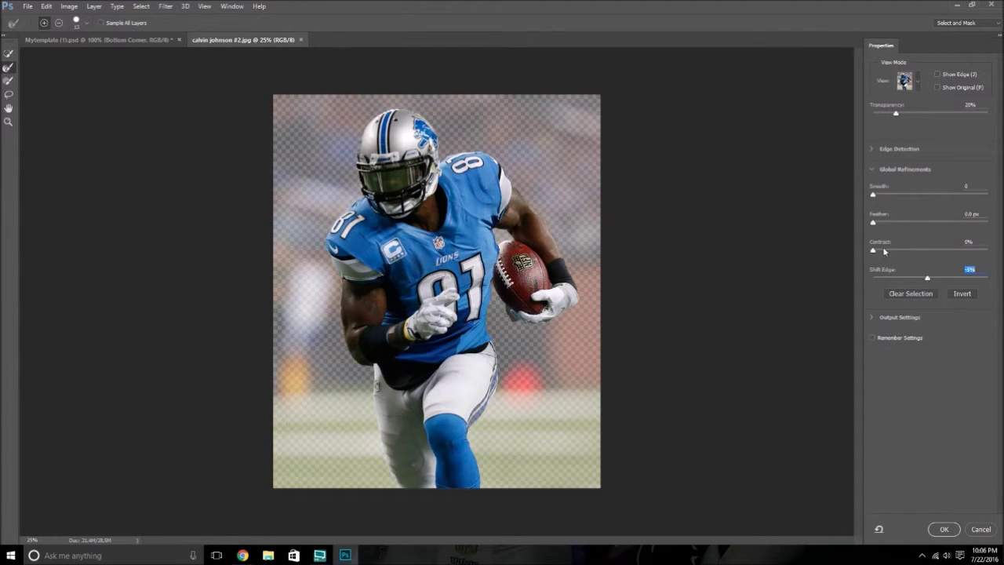
{"action": "left_click_drag", "start_coordinate": [876, 200], "coordinate": [881, 199]}
{"action": "left_click", "coordinate": [943, 529]}
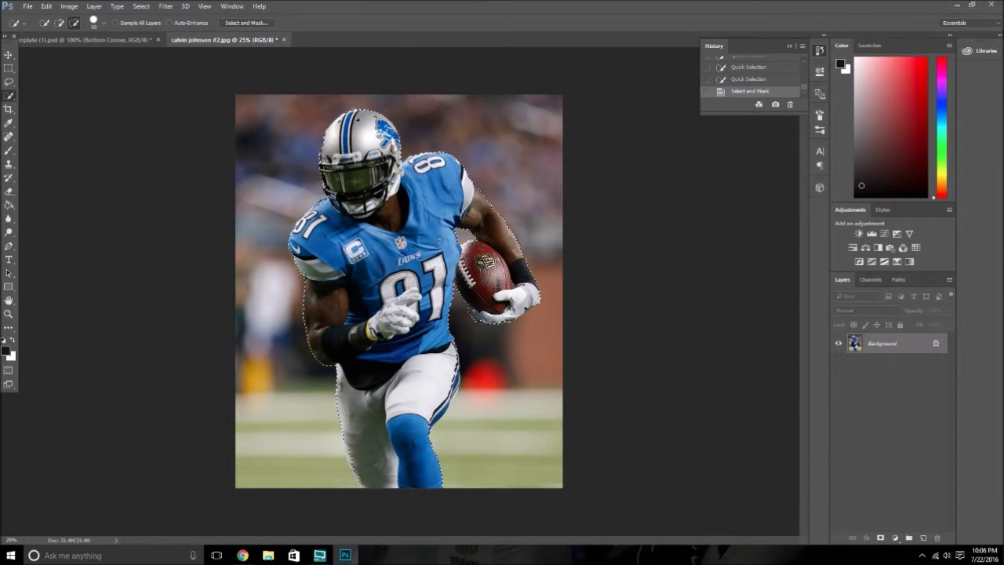
Step: Copy the selected player to a new layer and move it into the template document, directly below the Diagonal layer
{"action": "key", "text": "ctrl+j"}
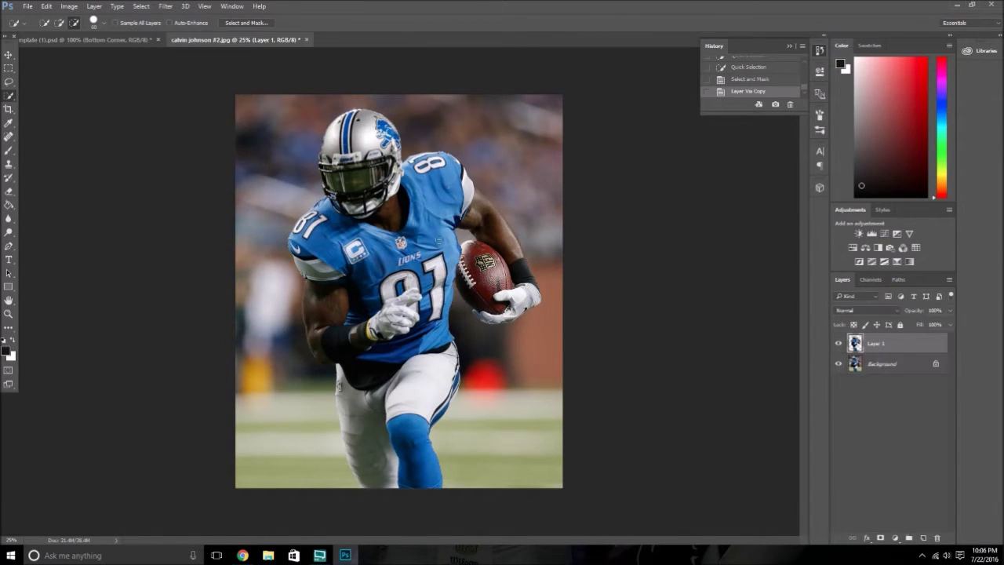
{"action": "left_click", "coordinate": [8, 53]}
{"action": "mouse_move", "coordinate": [338, 249]}
{"action": "left_mouse_down"}
{"action": "mouse_move", "coordinate": [247, 137]}
{"action": "mouse_move", "coordinate": [338, 250]}
{"action": "mouse_move", "coordinate": [156, 113]}
{"action": "mouse_move", "coordinate": [113, 43]}
{"action": "mouse_move", "coordinate": [298, 168]}
{"action": "mouse_move", "coordinate": [352, 248]}
{"action": "left_mouse_up"}
{"action": "left_click_drag", "start_coordinate": [876, 524], "coordinate": [883, 425]}
{"action": "left_click_drag", "start_coordinate": [659, 415], "coordinate": [665, 433]}
Step: Free Transform the player layer to about 24.4% and fit it inside the card with its lower edge on the card's bottom border
{"action": "left_click", "coordinate": [46, 6]}
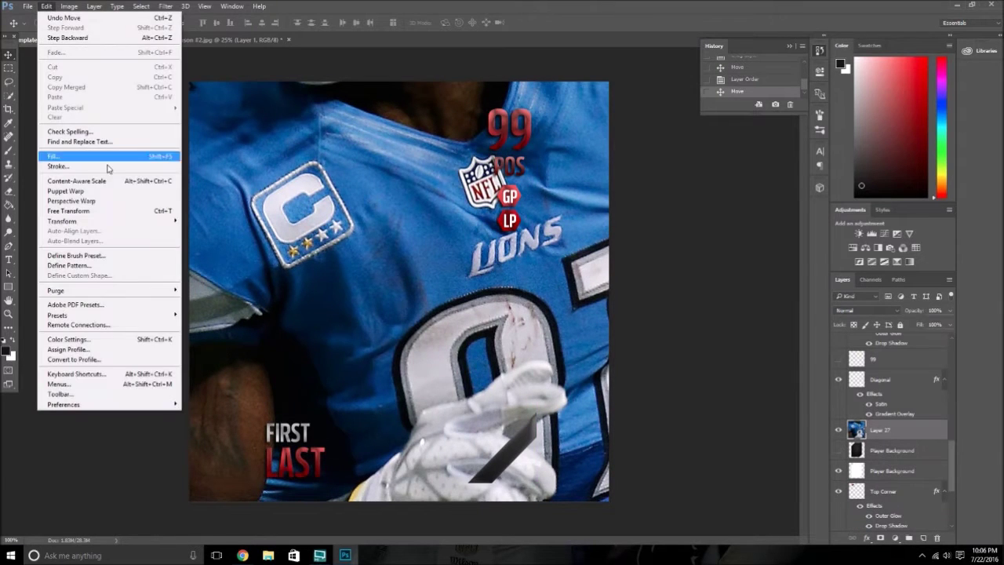
{"action": "left_click", "coordinate": [71, 210]}
{"action": "left_click_drag", "start_coordinate": [395, 275], "coordinate": [236, 166]}
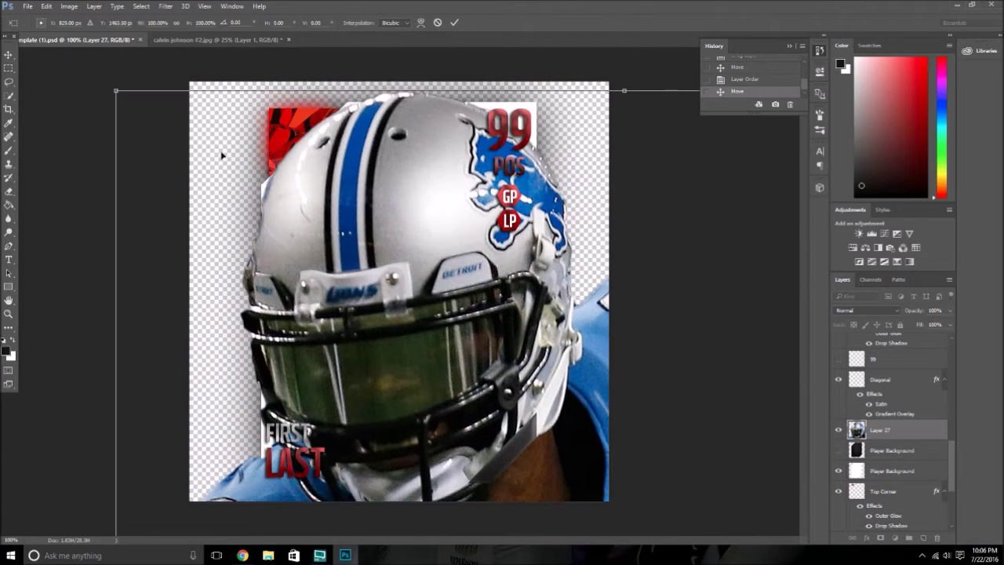
{"action": "left_click_drag", "start_coordinate": [118, 92], "coordinate": [357, 146]}
{"action": "left_click_drag", "start_coordinate": [135, 149], "coordinate": [284, 189]}
{"action": "left_click_drag", "start_coordinate": [231, 164], "coordinate": [257, 106]}
{"action": "left_click_drag", "start_coordinate": [640, 107], "coordinate": [530, 270]}
{"action": "left_click_drag", "start_coordinate": [480, 309], "coordinate": [518, 124]}
{"action": "left_click_drag", "start_coordinate": [570, 84], "coordinate": [529, 148]}
{"action": "left_click_drag", "start_coordinate": [442, 326], "coordinate": [436, 314]}
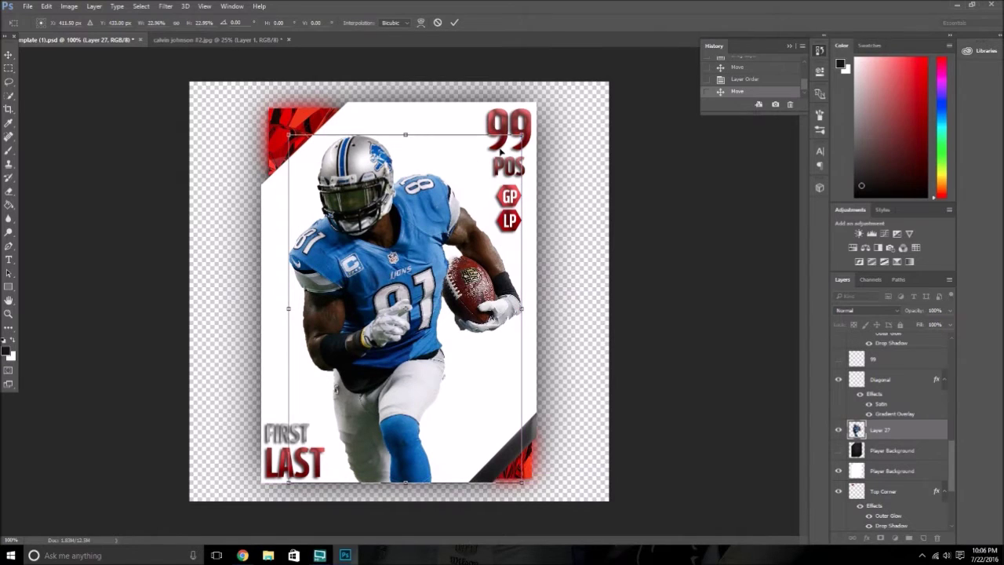
{"action": "left_click_drag", "start_coordinate": [553, 112], "coordinate": [536, 132]}
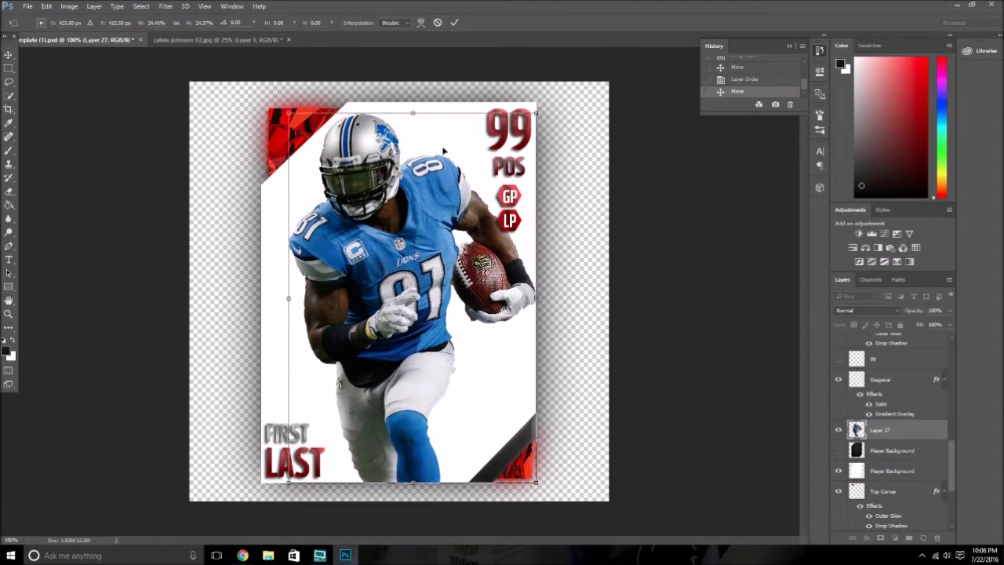
{"action": "left_click", "coordinate": [455, 22]}
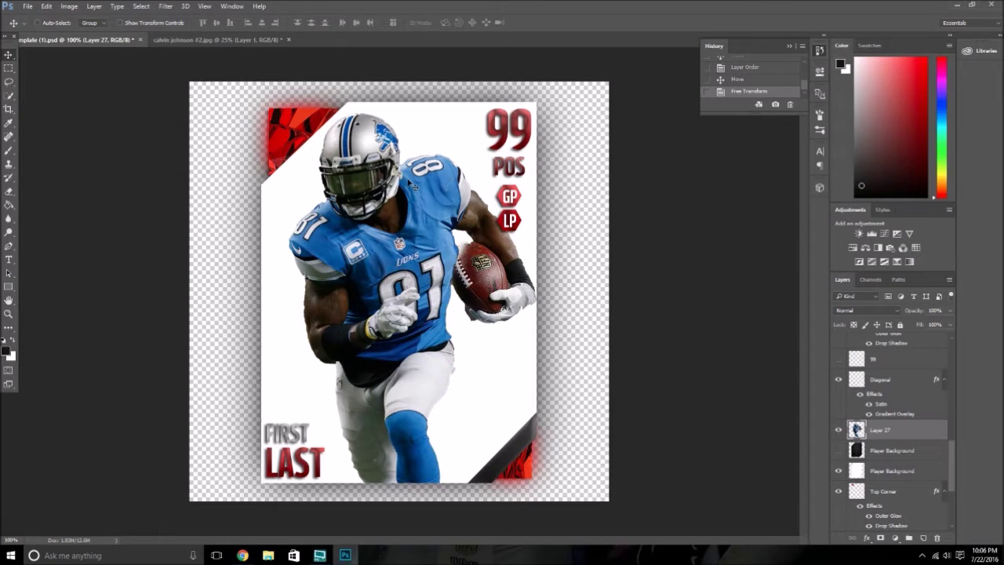
Step: Open the player layer in the Topaz Adjust 5 filter
{"action": "left_click", "coordinate": [165, 6]}
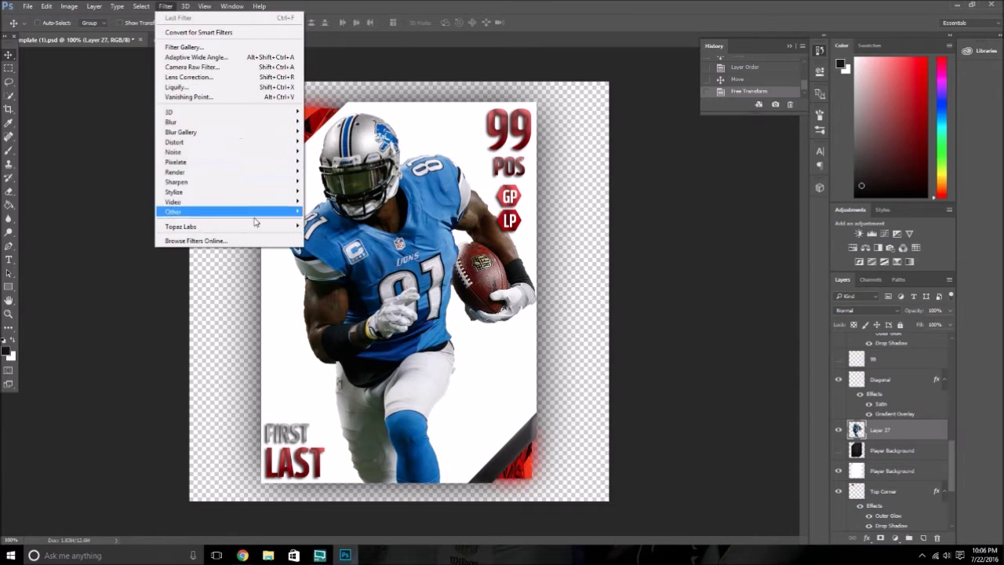
{"action": "mouse_move", "coordinate": [254, 226]}
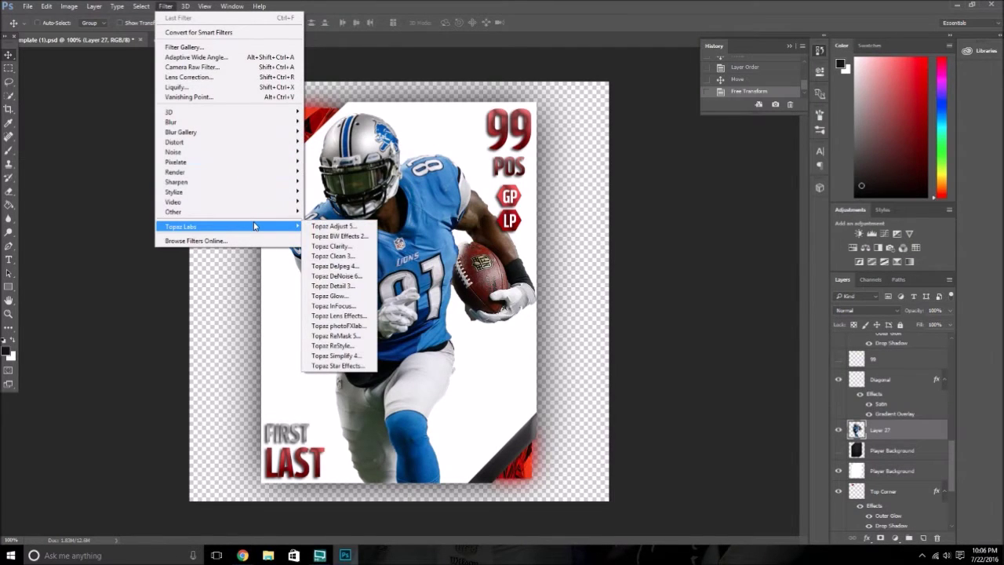
{"action": "left_click", "coordinate": [313, 226]}
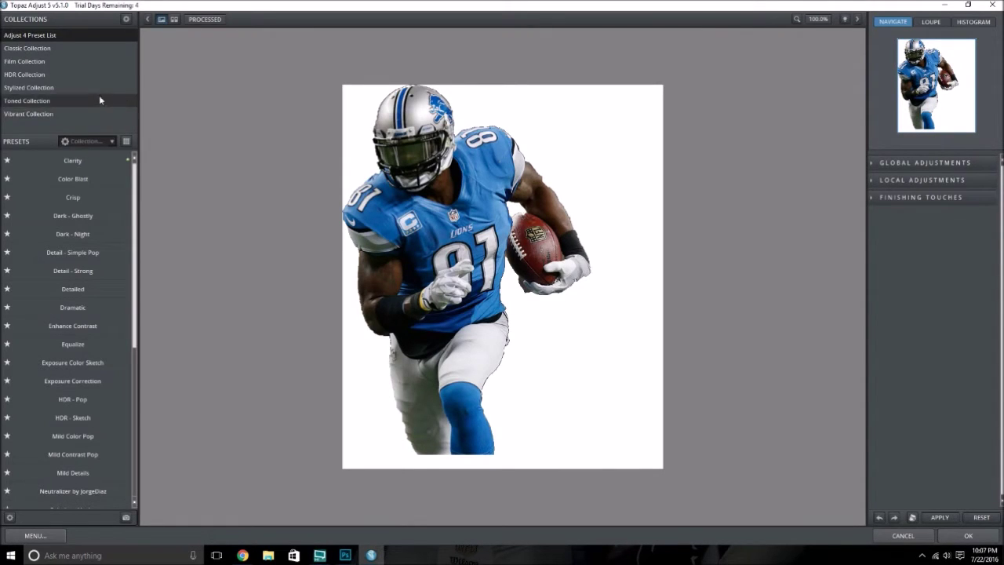
Step: Try the Spicify preset from the Adjust 4 Preset List on the player and reset the adjustments
{"action": "mouse_move", "coordinate": [100, 168]}
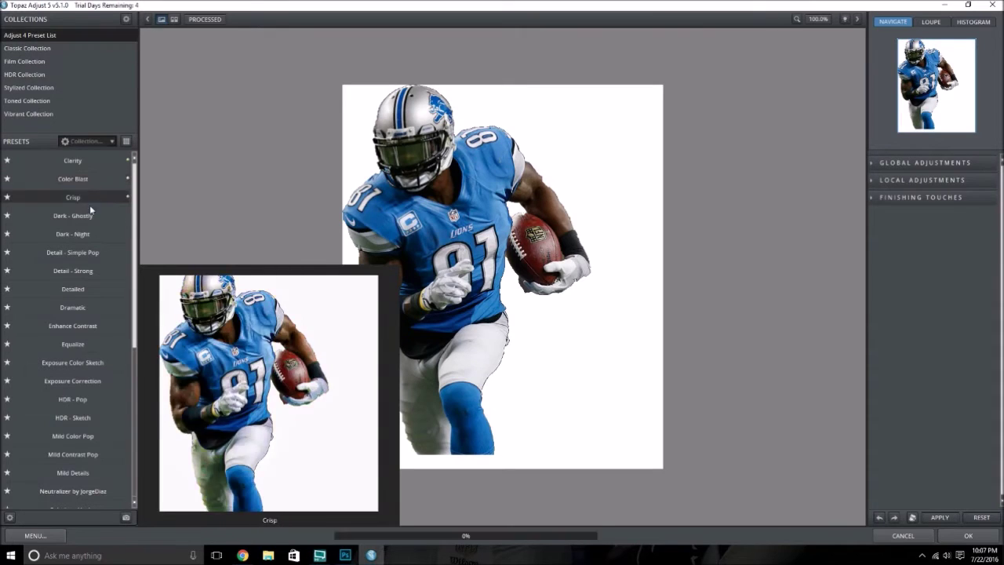
{"action": "scroll", "coordinate": [89, 205], "scroll_direction": "down", "scroll_amount": 5}
{"action": "mouse_move", "coordinate": [92, 482]}
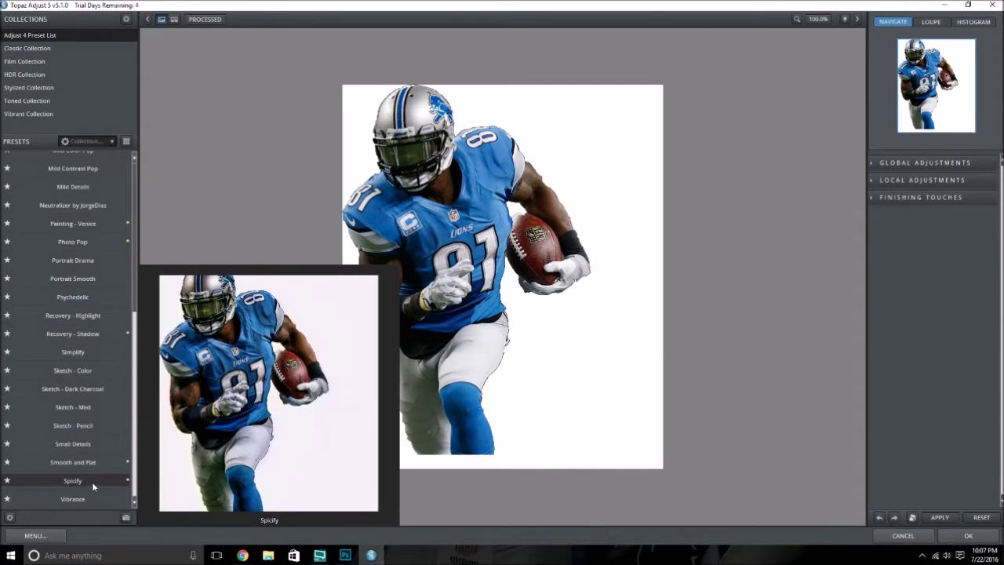
{"action": "left_click", "coordinate": [93, 481]}
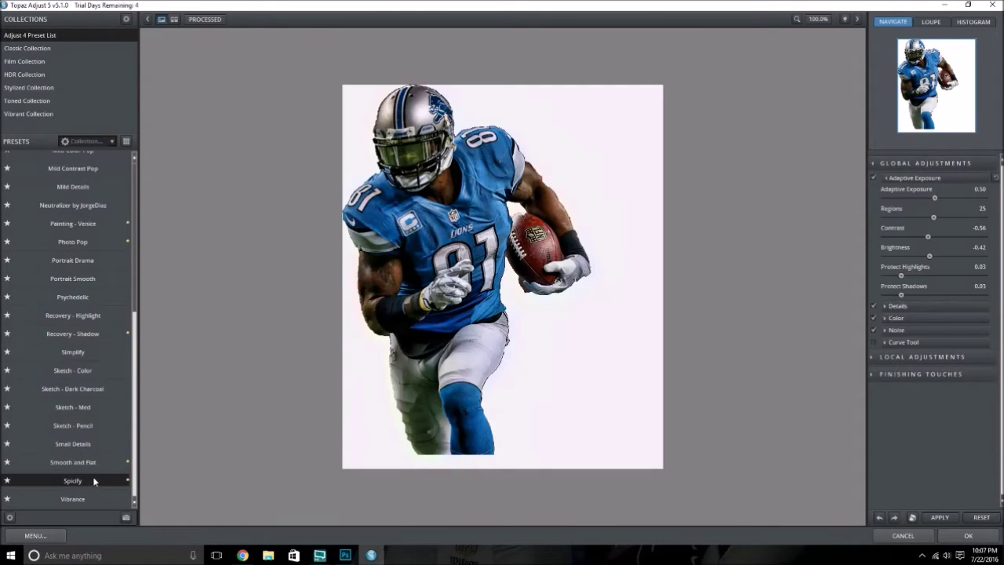
{"action": "left_click", "coordinate": [981, 518]}
Step: Apply the Dynamic Pop II preset from the HDR Collection to the player
{"action": "mouse_move", "coordinate": [73, 277]}
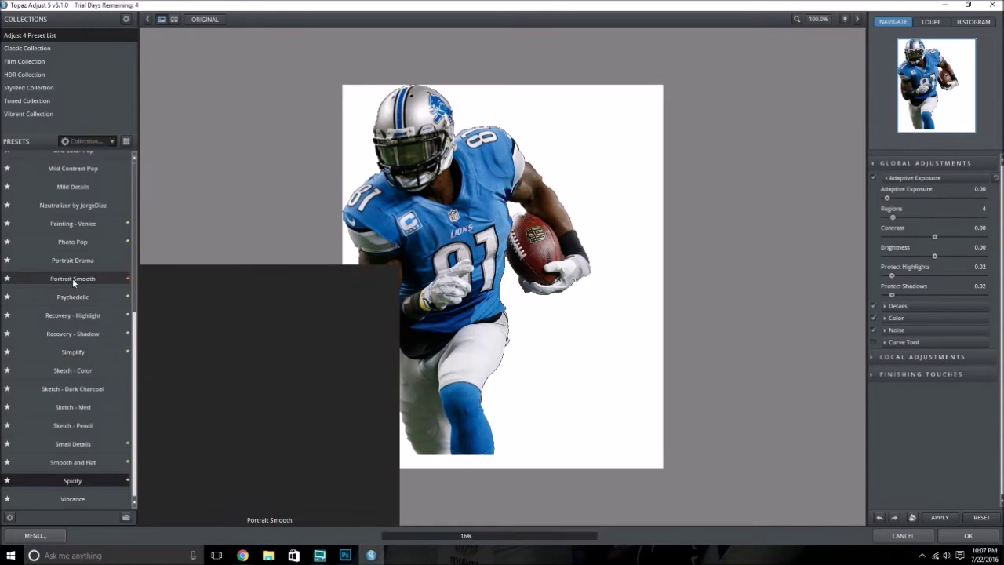
{"action": "left_click", "coordinate": [36, 74]}
{"action": "left_click", "coordinate": [91, 179]}
{"action": "left_click", "coordinate": [97, 197]}
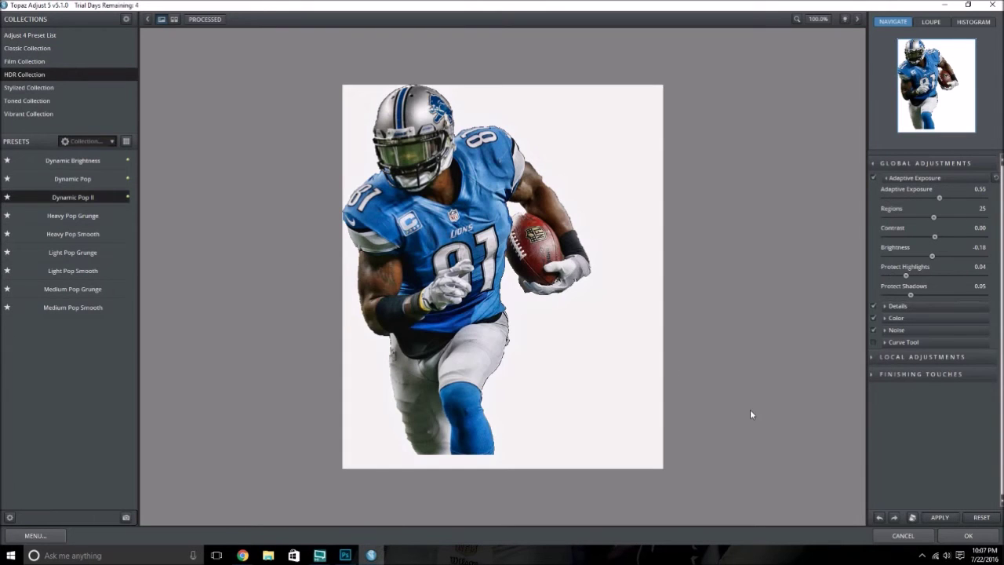
{"action": "left_click", "coordinate": [942, 517]}
Step: Apply the Dramatic preset from the Adjust 4 Preset List on top and accept the filter for the player layer
{"action": "left_click", "coordinate": [31, 35]}
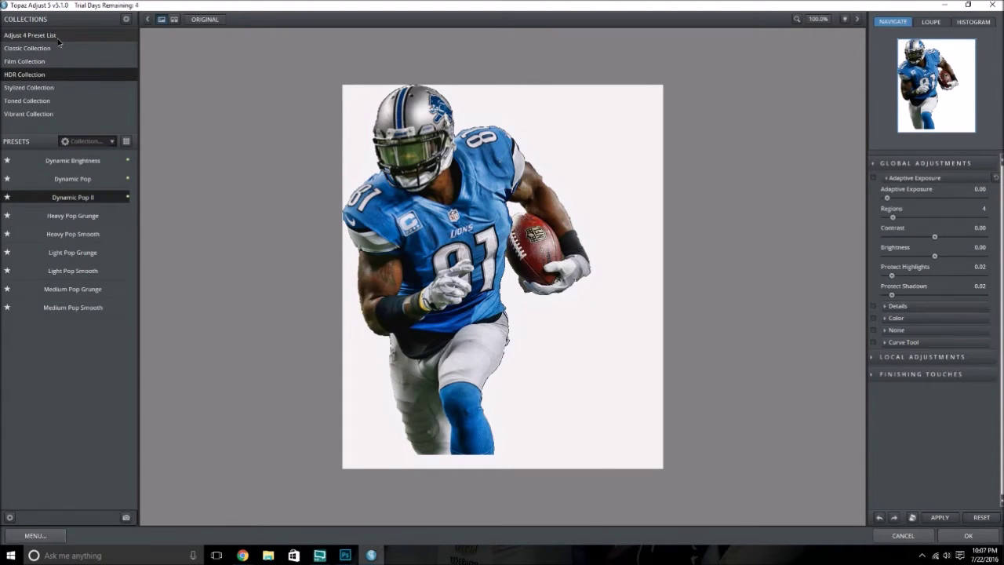
{"action": "mouse_move", "coordinate": [78, 241]}
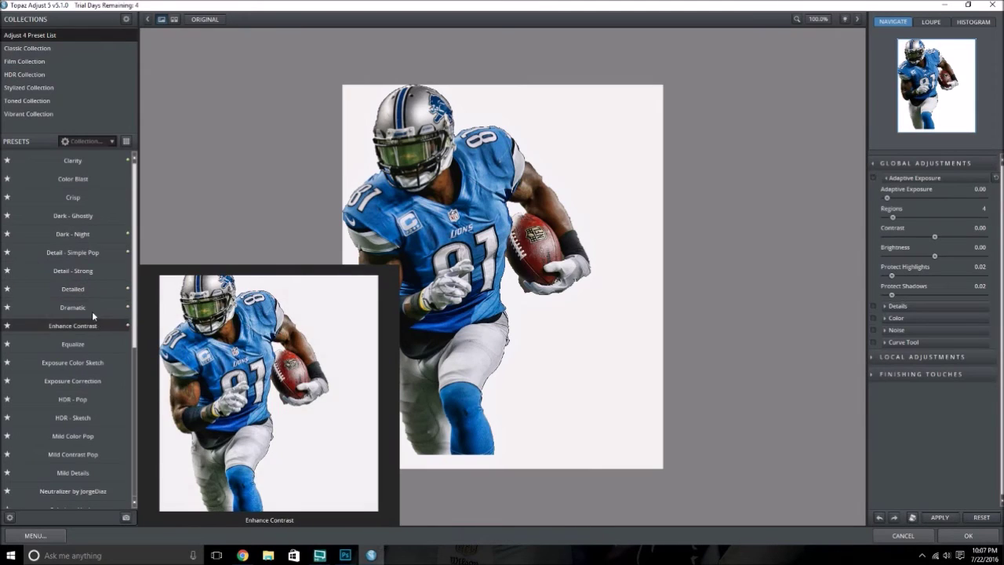
{"action": "left_click", "coordinate": [93, 308]}
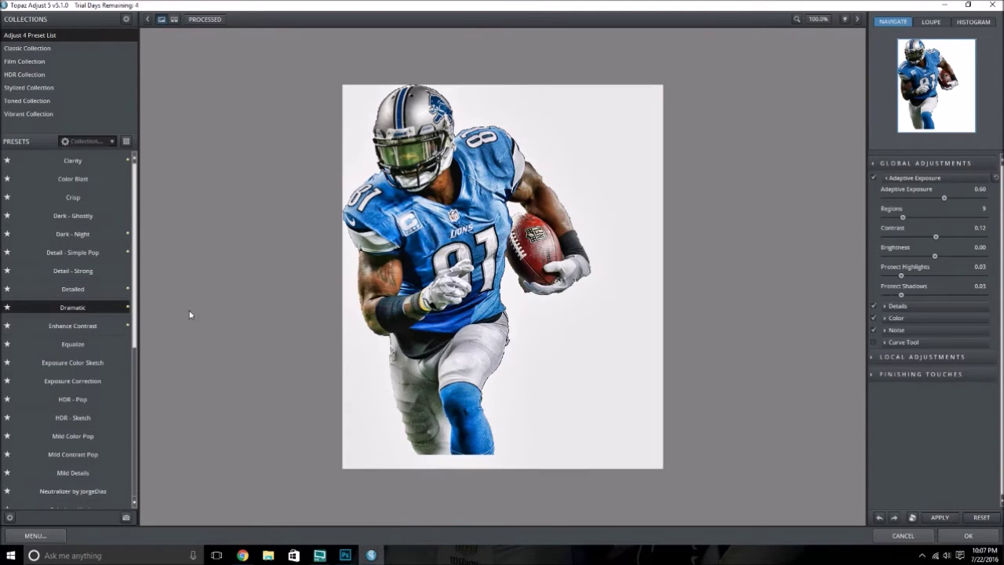
{"action": "left_click", "coordinate": [946, 518]}
{"action": "left_click", "coordinate": [964, 537]}
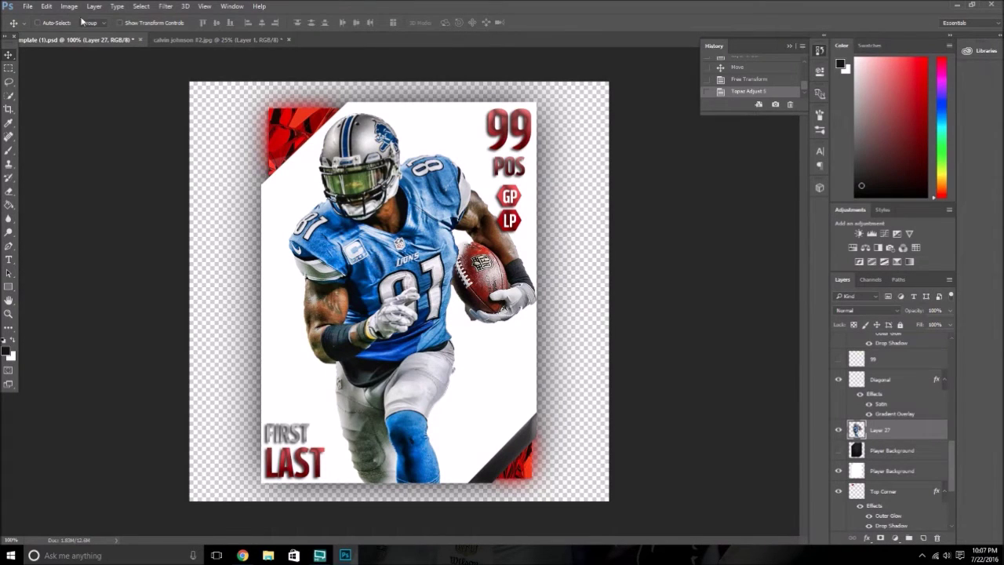
Step: Open the cosmic-dust.jpg image from the Pictures folder
{"action": "left_click", "coordinate": [28, 5]}
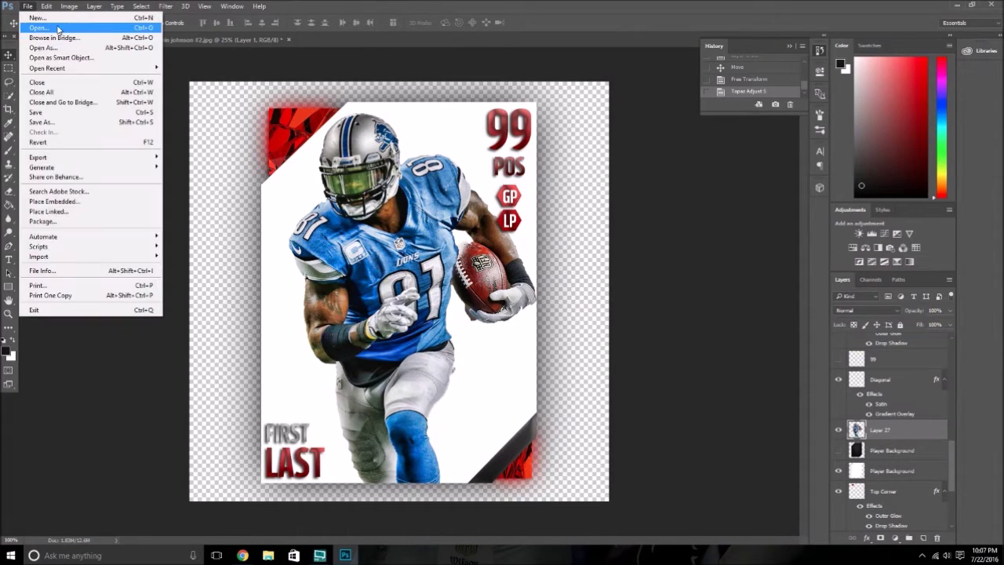
{"action": "left_click", "coordinate": [61, 28]}
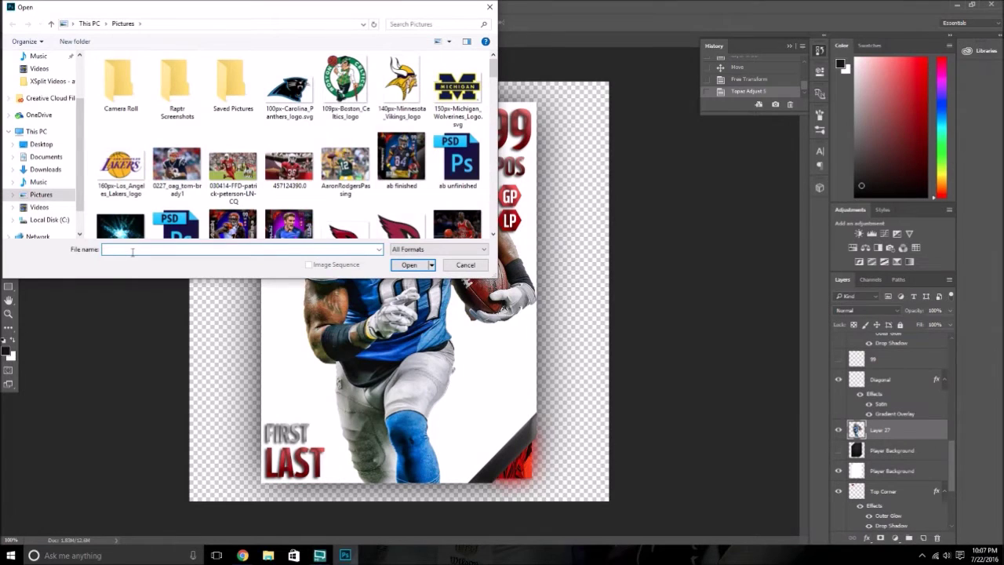
{"action": "scroll", "coordinate": [196, 211], "scroll_direction": "down", "scroll_amount": 3}
{"action": "scroll", "coordinate": [200, 212], "scroll_direction": "down", "scroll_amount": 8}
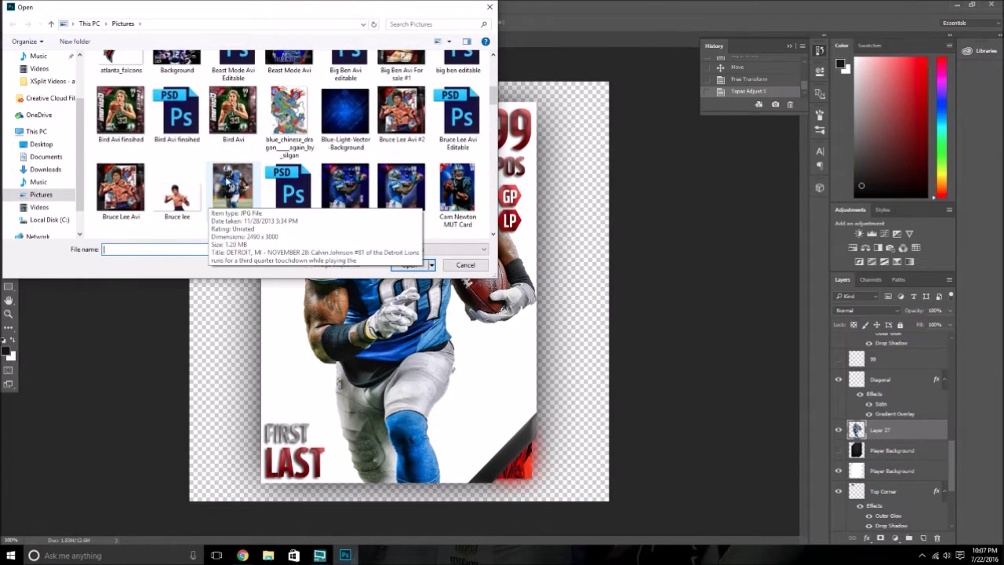
{"action": "double_click", "coordinate": [244, 185]}
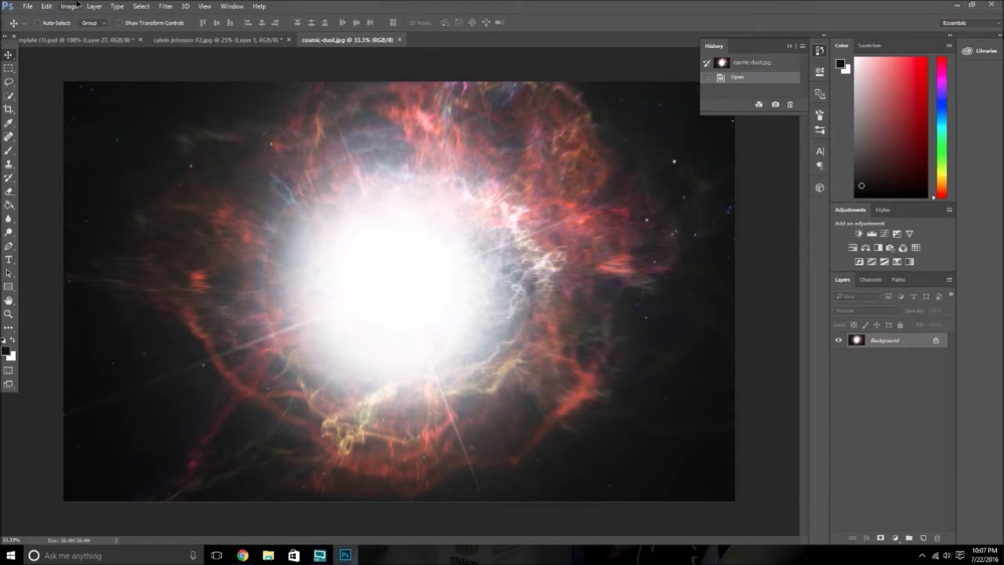
Step: Resize the cosmic-dust image to a width of 1250 pixels with proportional height
{"action": "left_click", "coordinate": [69, 7]}
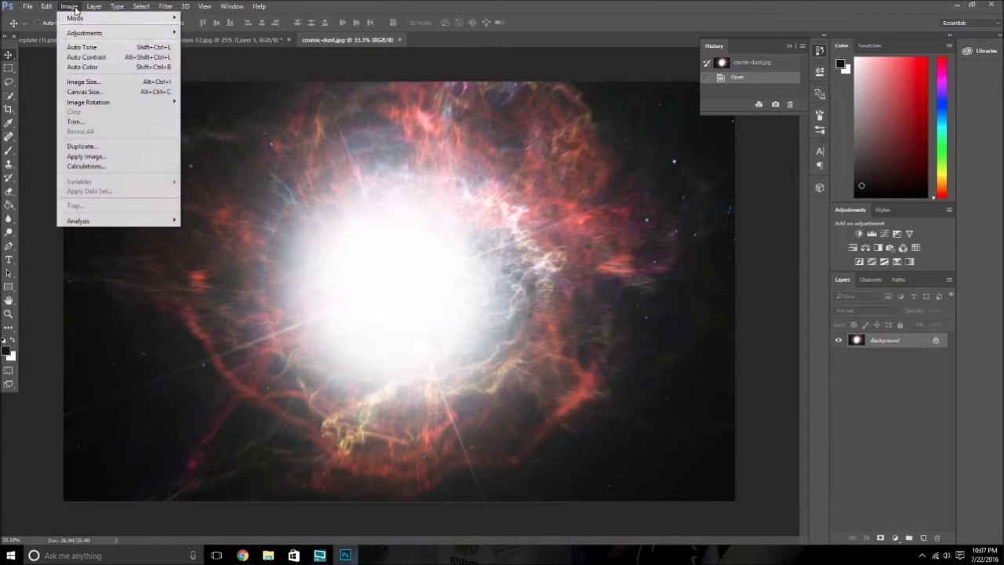
{"action": "left_click", "coordinate": [133, 82]}
{"action": "type", "text": "1250"}
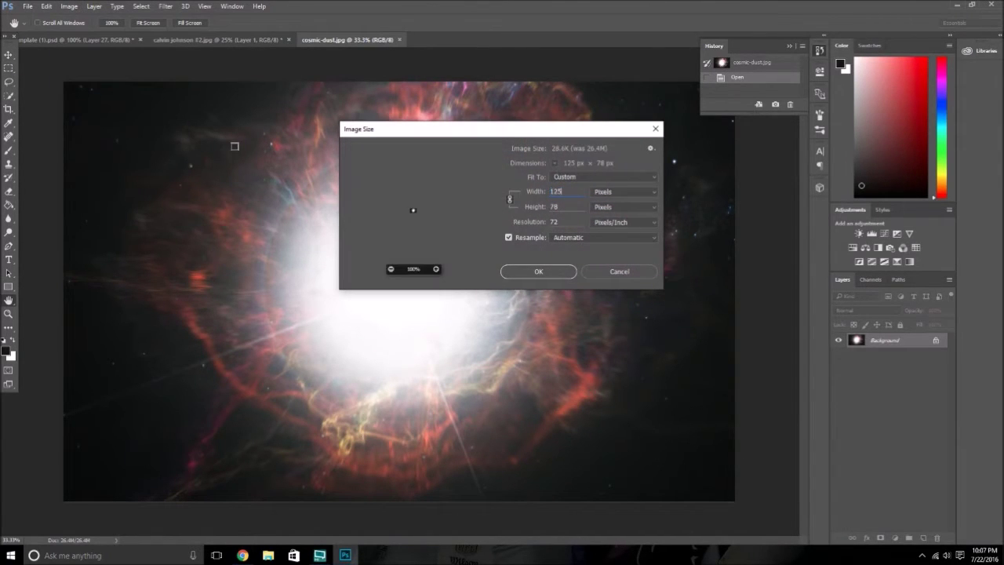
{"action": "left_click", "coordinate": [549, 271]}
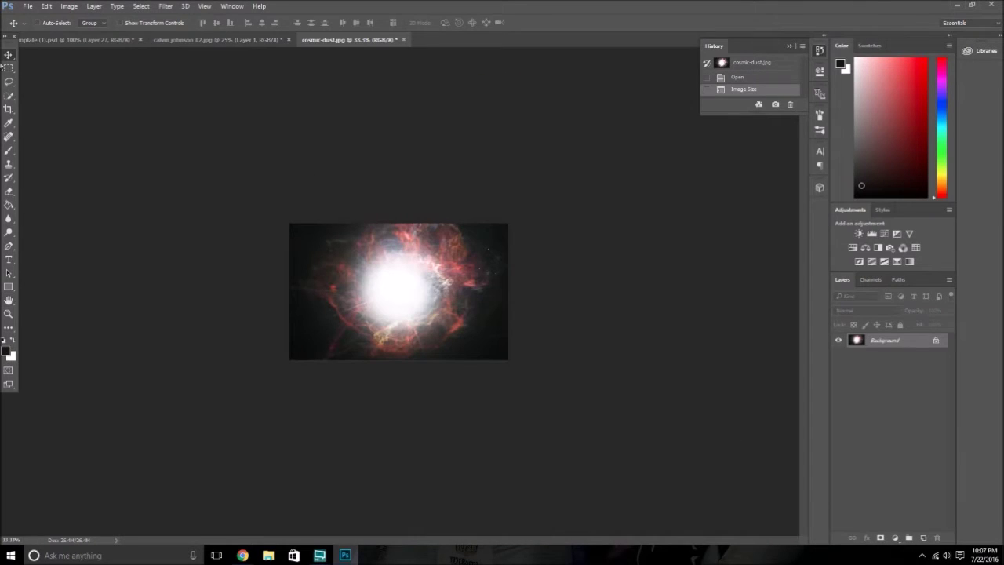
Step: Select the whole cosmic-dust image and move it into the template document, covering the card
{"action": "left_click", "coordinate": [8, 68]}
{"action": "left_click_drag", "start_coordinate": [279, 216], "coordinate": [522, 368]}
{"action": "key", "text": "v"}
{"action": "mouse_move", "coordinate": [355, 246]}
{"action": "left_mouse_down"}
{"action": "mouse_move", "coordinate": [235, 182]}
{"action": "mouse_move", "coordinate": [78, 39]}
{"action": "mouse_move", "coordinate": [86, 95]}
{"action": "mouse_move", "coordinate": [303, 167]}
{"action": "mouse_move", "coordinate": [505, 269]}
{"action": "mouse_move", "coordinate": [499, 263]}
{"action": "left_mouse_up"}
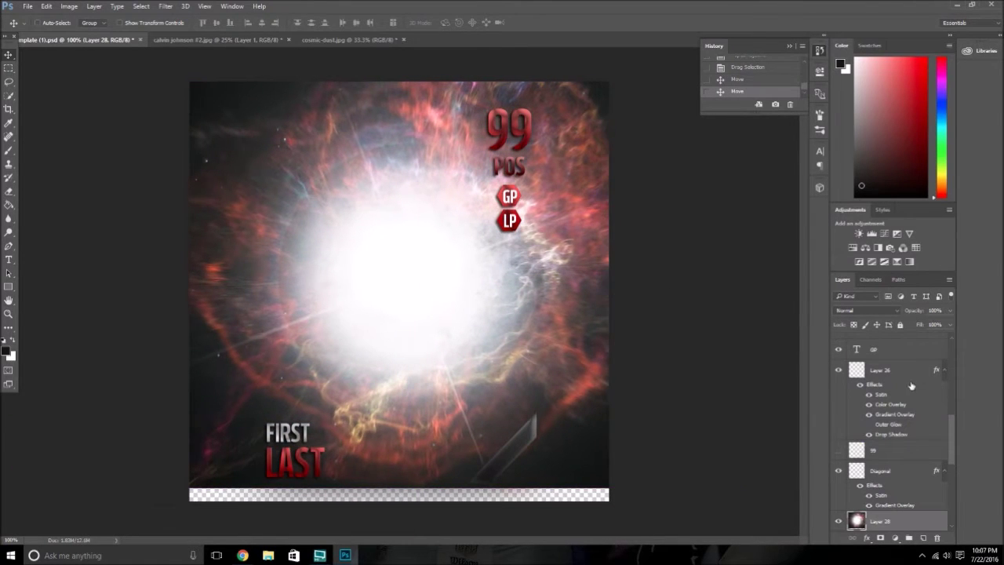
Step: Reorder the cosmic-dust layer directly below the player layer and shift it slightly sideways behind the player
{"action": "scroll", "coordinate": [893, 438], "scroll_direction": "down", "scroll_amount": 3}
{"action": "left_click_drag", "start_coordinate": [882, 452], "coordinate": [882, 479]}
{"action": "left_click_drag", "start_coordinate": [339, 298], "coordinate": [354, 298]}
Step: Try the Hard Light blending mode on the cosmic-dust layer and return it to Normal
{"action": "left_click", "coordinate": [846, 311]}
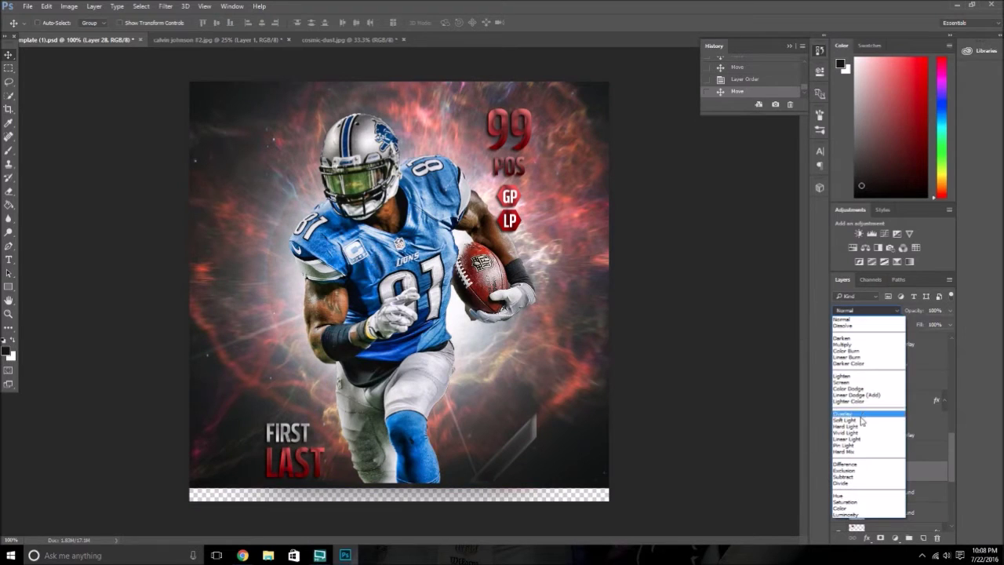
{"action": "left_click", "coordinate": [861, 427]}
{"action": "left_click_drag", "start_coordinate": [471, 350], "coordinate": [473, 350]}
{"action": "left_click", "coordinate": [869, 312]}
{"action": "left_click", "coordinate": [851, 318]}
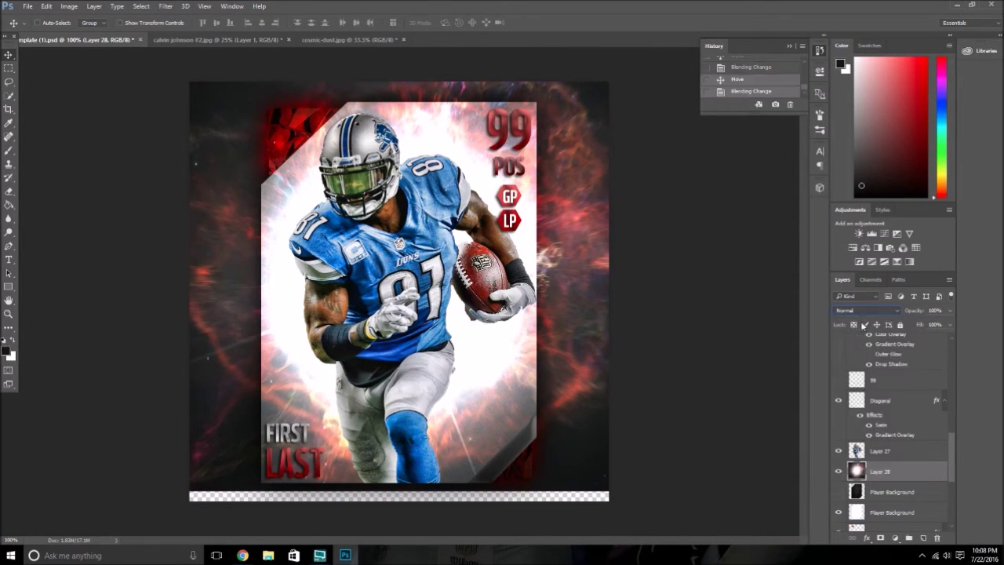
Step: Load the card shape as a selection from the pixels of the hidden black Player Background layer
{"action": "scroll", "coordinate": [925, 439], "scroll_direction": "down", "scroll_amount": 3}
{"action": "right_click", "coordinate": [855, 422]}
{"action": "left_click", "coordinate": [869, 200]}
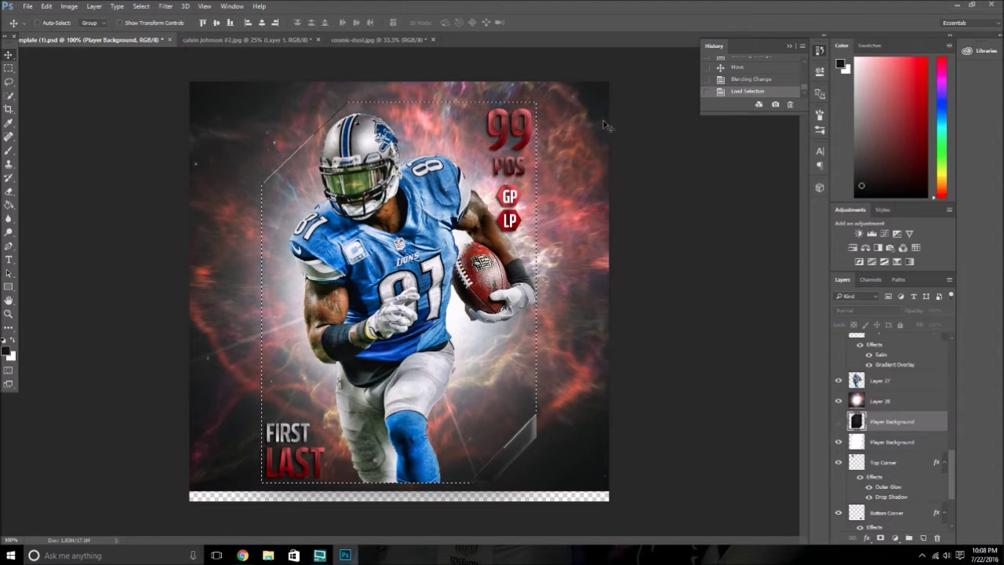
{"action": "left_click", "coordinate": [9, 68]}
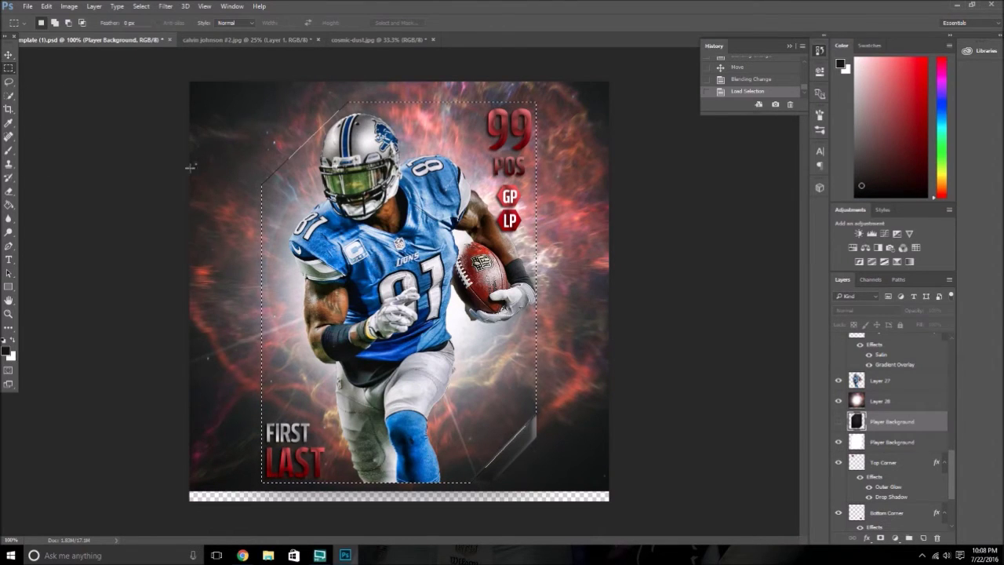
{"action": "key", "text": "v"}
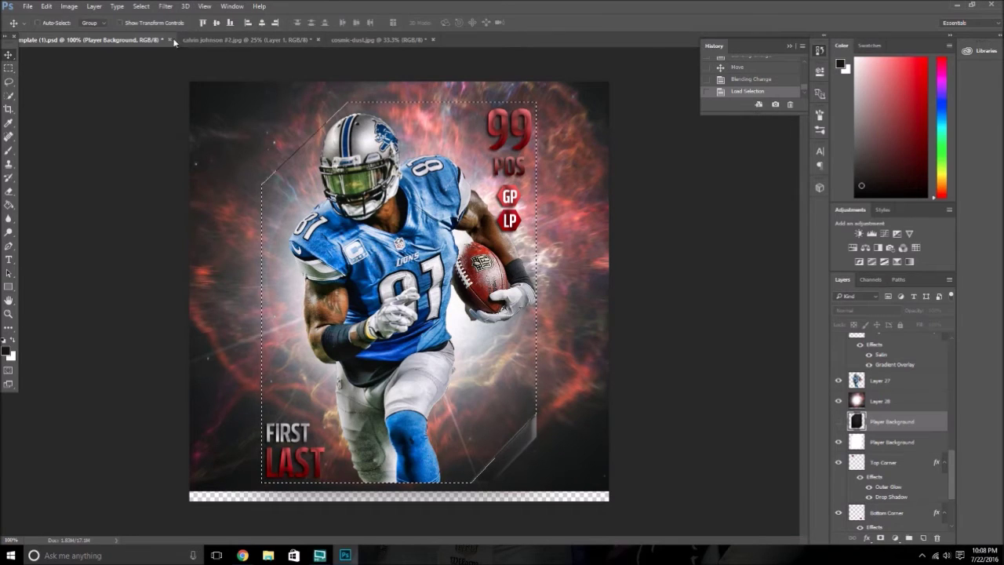
Step: Clear the cosmic-dust layer outside the card shape using the inverted selection, and deselect
{"action": "left_click", "coordinate": [872, 402]}
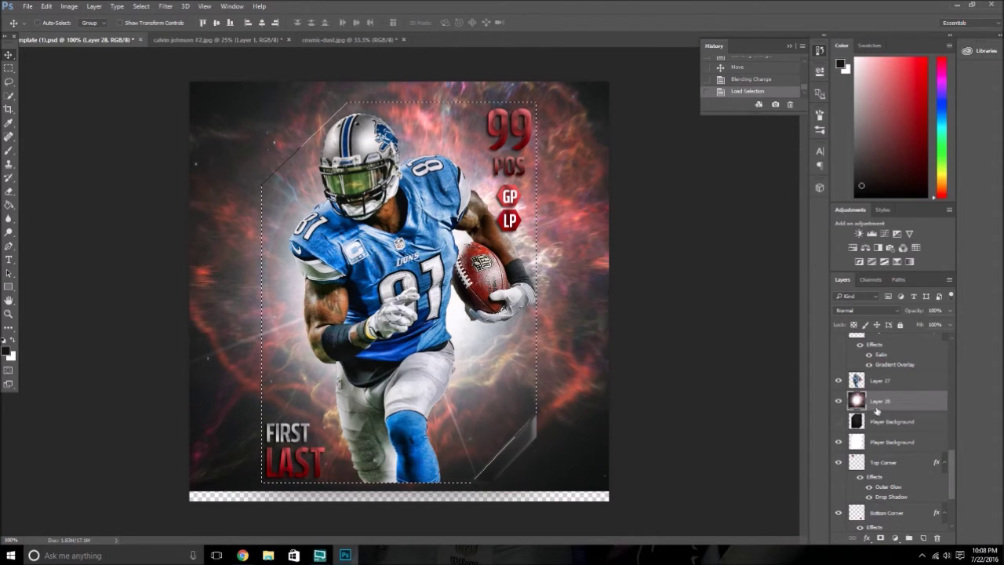
{"action": "left_click", "coordinate": [146, 6]}
{"action": "left_click", "coordinate": [149, 48]}
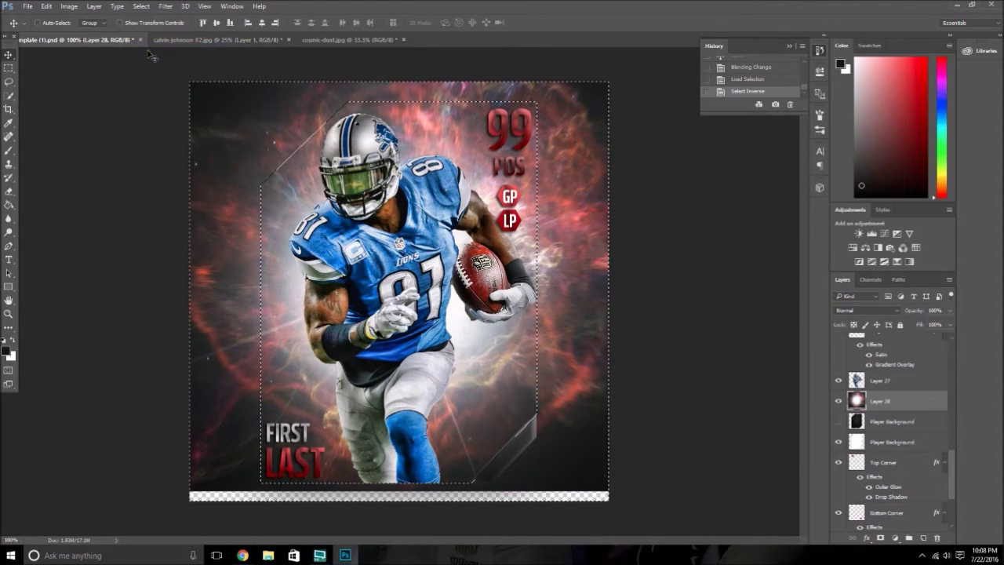
{"action": "key", "text": "Delete"}
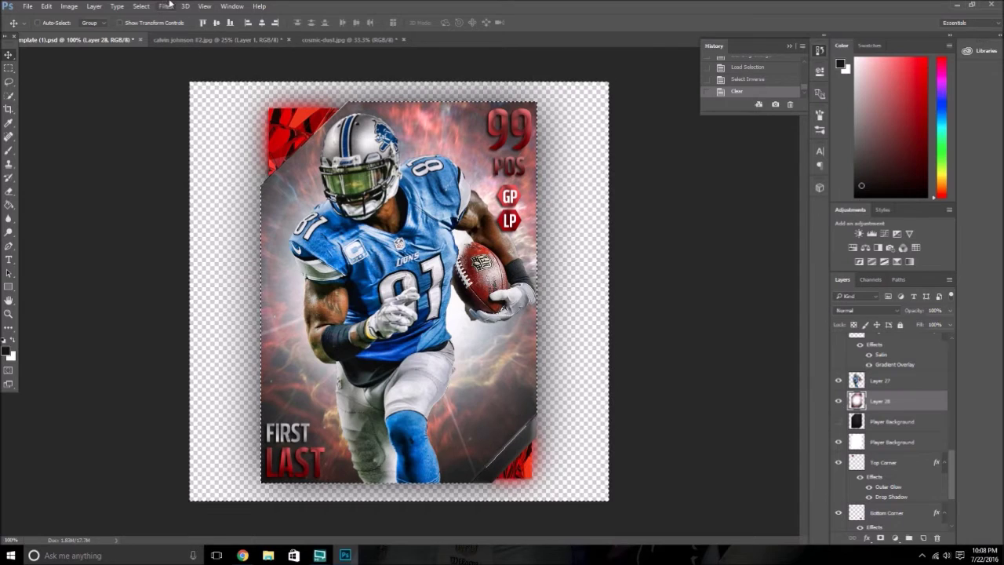
{"action": "left_click", "coordinate": [144, 7]}
{"action": "left_click", "coordinate": [151, 27]}
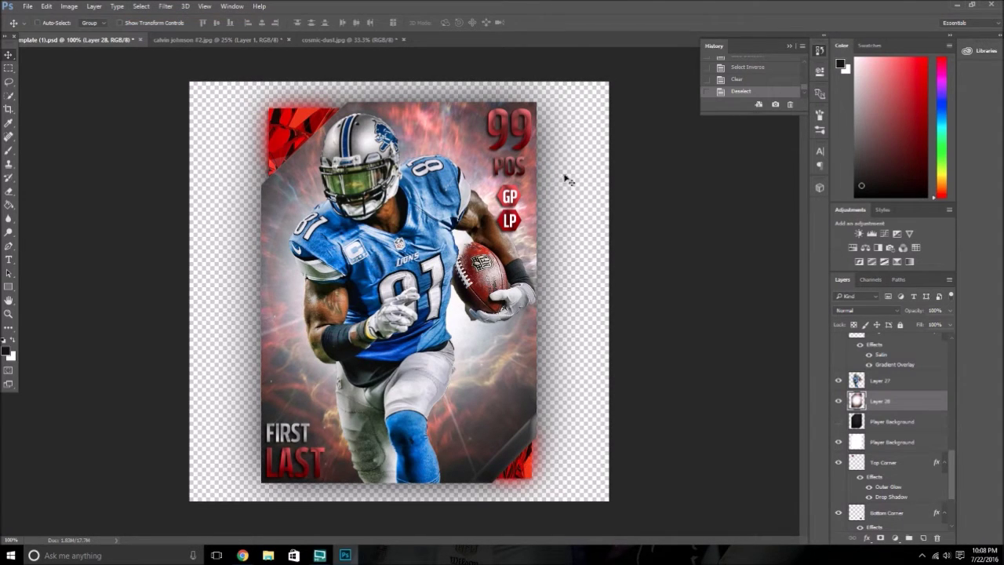
Step: Colorize the cosmic-dust layer with Hue/Saturation, using hue 253 and saturation 100
{"action": "left_click", "coordinate": [70, 7]}
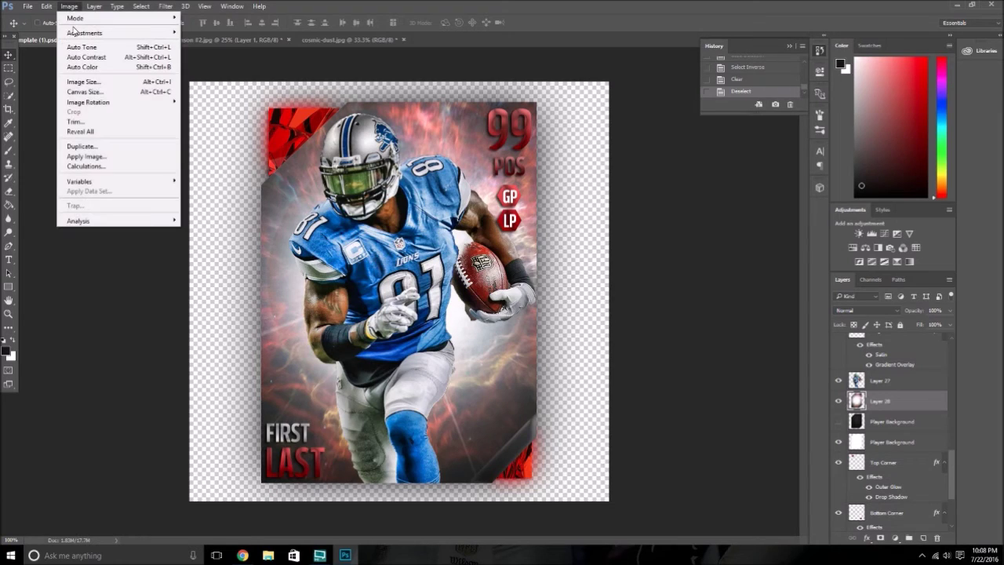
{"action": "mouse_move", "coordinate": [80, 36]}
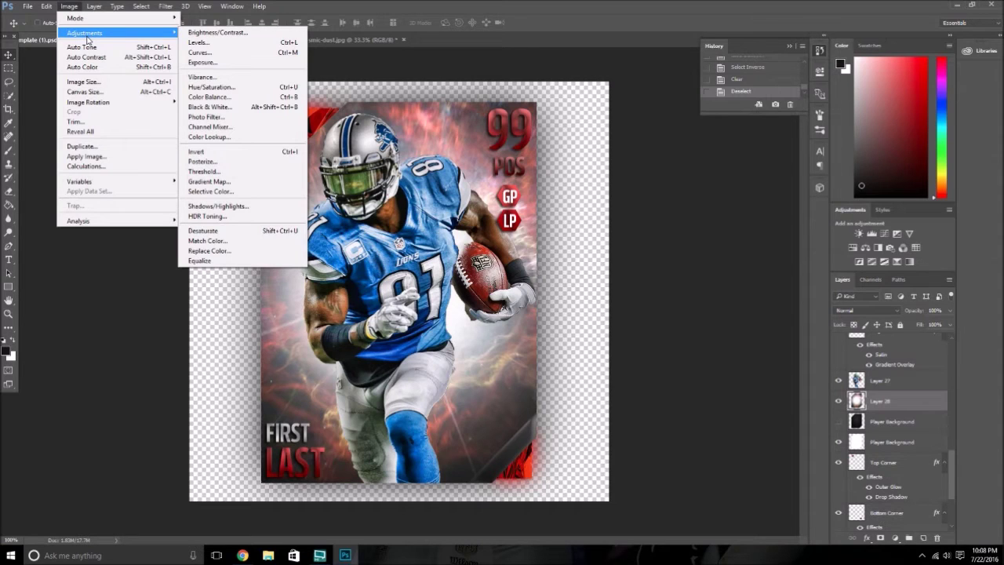
{"action": "left_click", "coordinate": [221, 89]}
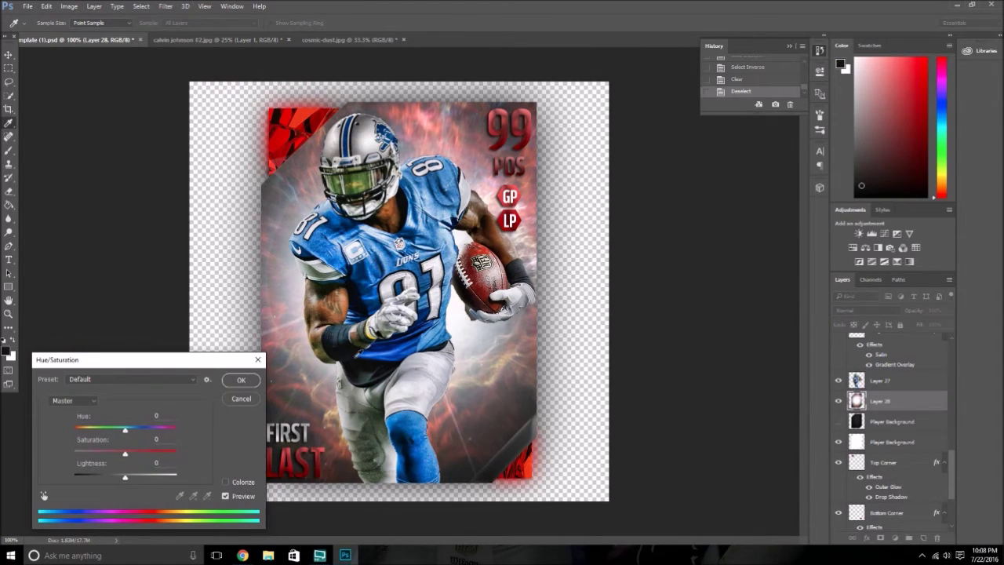
{"action": "left_click", "coordinate": [225, 483]}
{"action": "left_click_drag", "start_coordinate": [76, 430], "coordinate": [177, 453]}
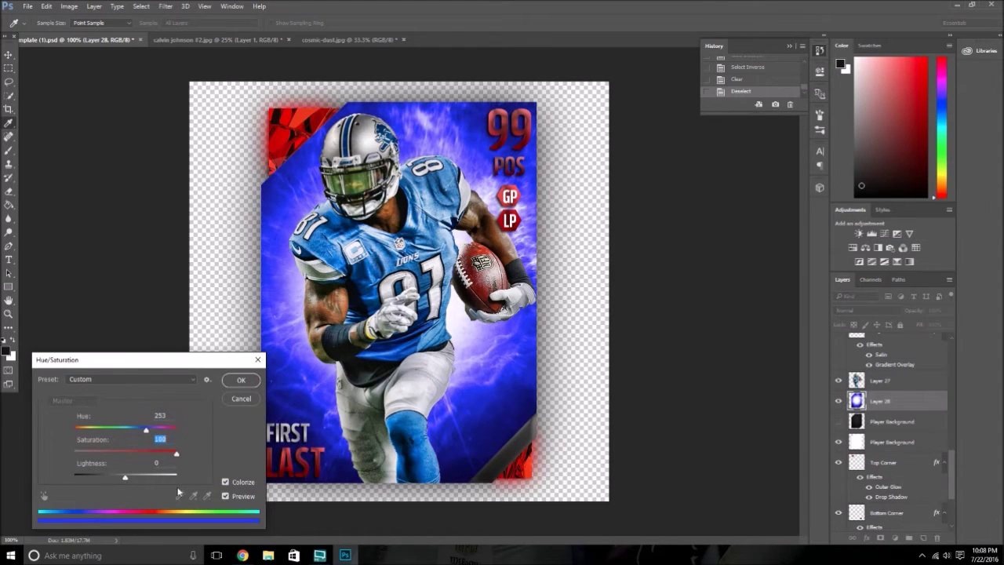
Step: Darken the colorized cosmic-dust layer to a lightness of about -50 with hue 253, and apply the Hue/Saturation adjustment
{"action": "mouse_move", "coordinate": [123, 479]}
{"action": "left_mouse_down"}
{"action": "mouse_move", "coordinate": [83, 477]}
{"action": "mouse_move", "coordinate": [107, 481]}
{"action": "left_mouse_up"}
{"action": "left_click_drag", "start_coordinate": [146, 431], "coordinate": [144, 432]}
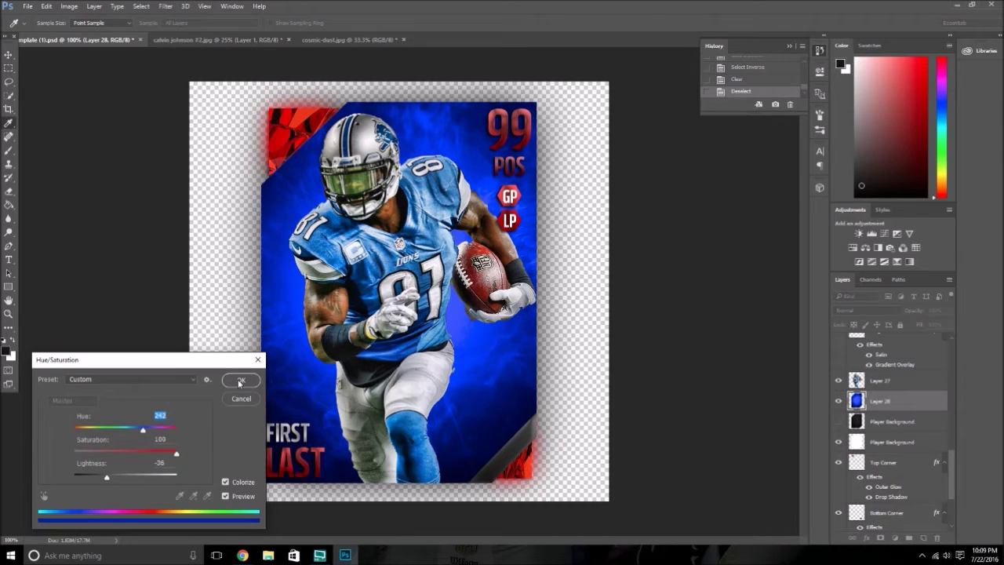
{"action": "left_click_drag", "start_coordinate": [142, 430], "coordinate": [147, 438]}
{"action": "left_click_drag", "start_coordinate": [111, 478], "coordinate": [99, 480]}
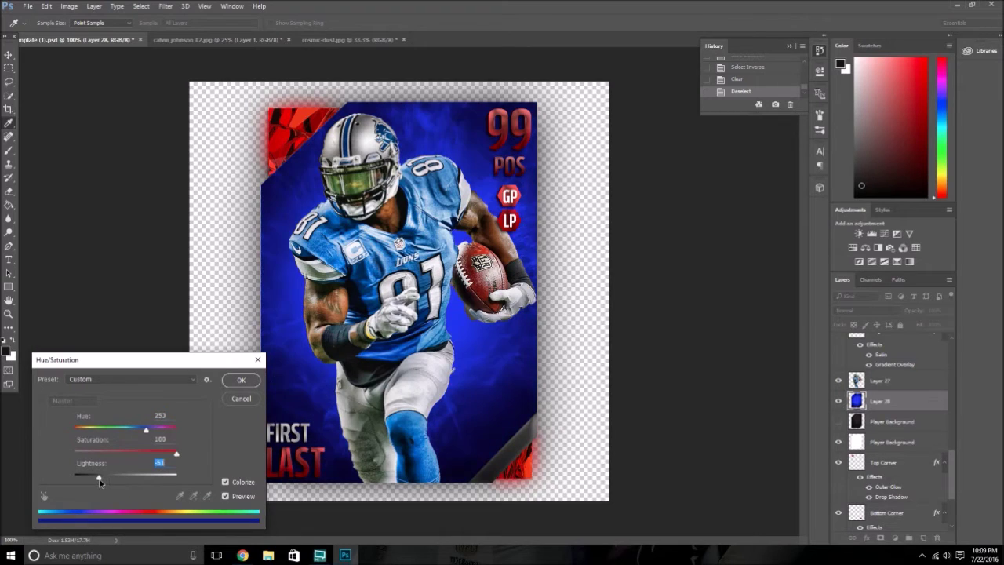
{"action": "left_click", "coordinate": [240, 383]}
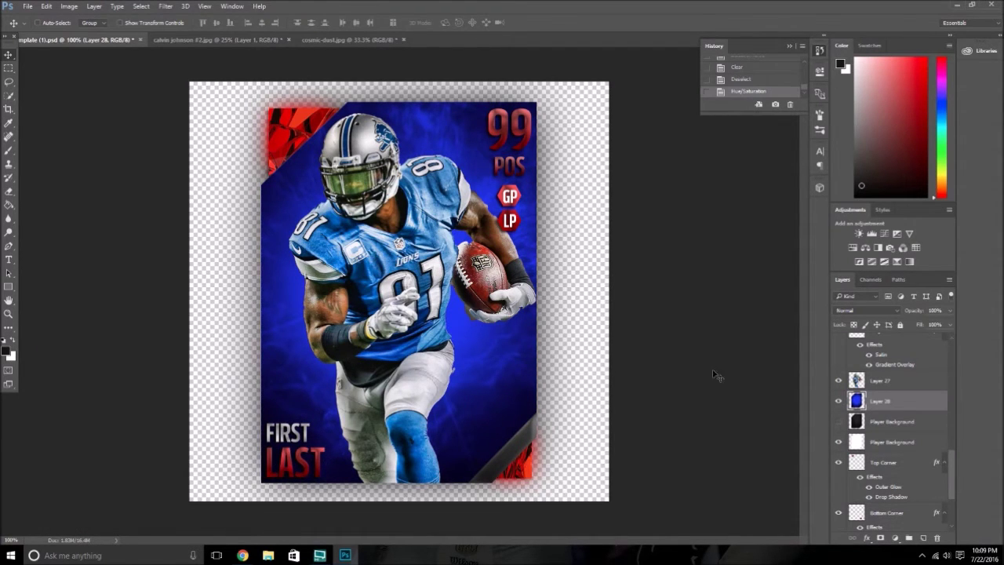
Step: Add a new layer above the player layer and set the Brush's foreground color to dark grey 1f1c1c
{"action": "scroll", "coordinate": [902, 436], "scroll_direction": "up", "scroll_amount": 2}
{"action": "scroll", "coordinate": [875, 423], "scroll_direction": "down", "scroll_amount": 2}
{"action": "left_click", "coordinate": [892, 382]}
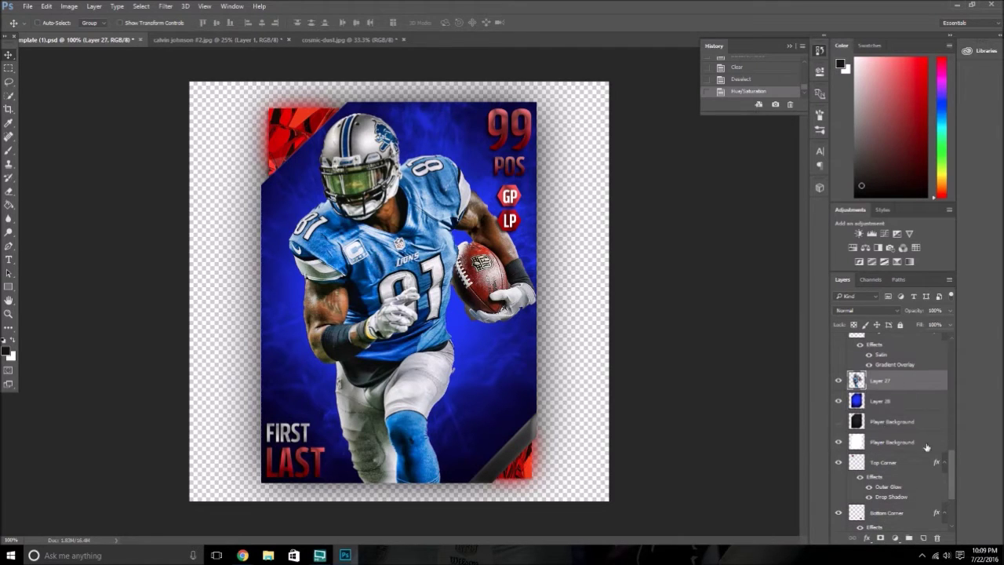
{"action": "left_click", "coordinate": [926, 538]}
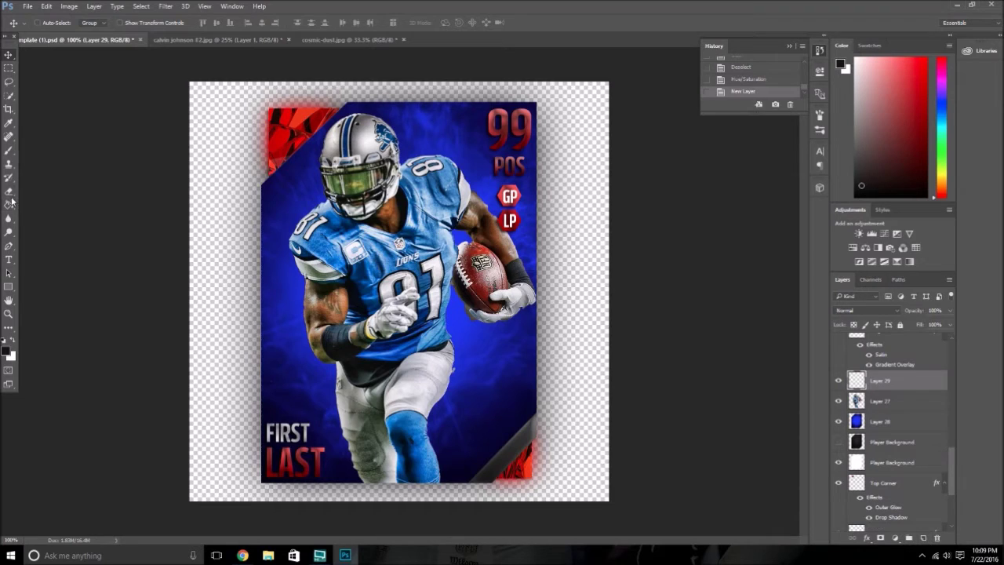
{"action": "left_click", "coordinate": [8, 150]}
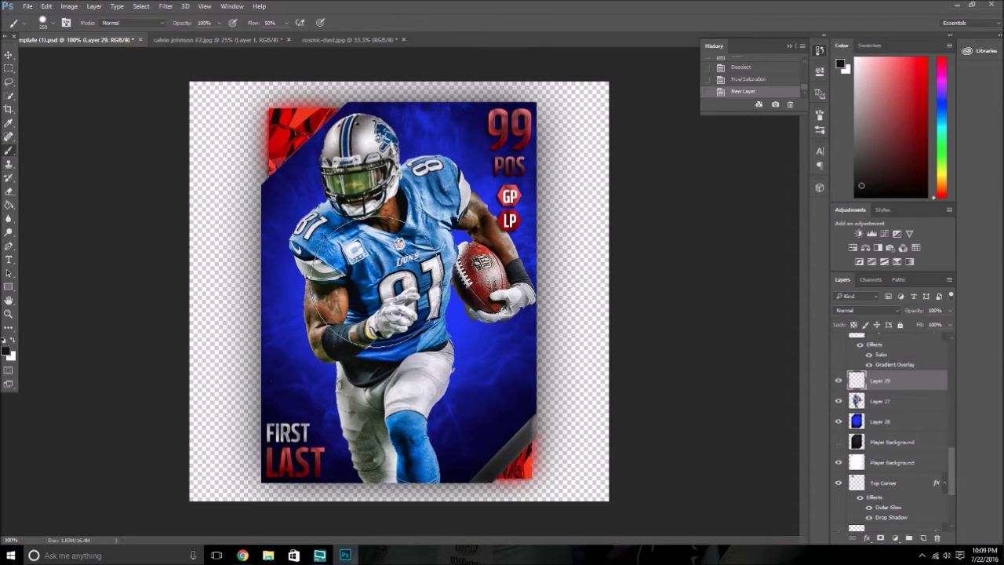
{"action": "left_click", "coordinate": [6, 351]}
{"action": "left_click", "coordinate": [619, 278]}
{"action": "left_click", "coordinate": [621, 282]}
{"action": "left_click", "coordinate": [617, 280]}
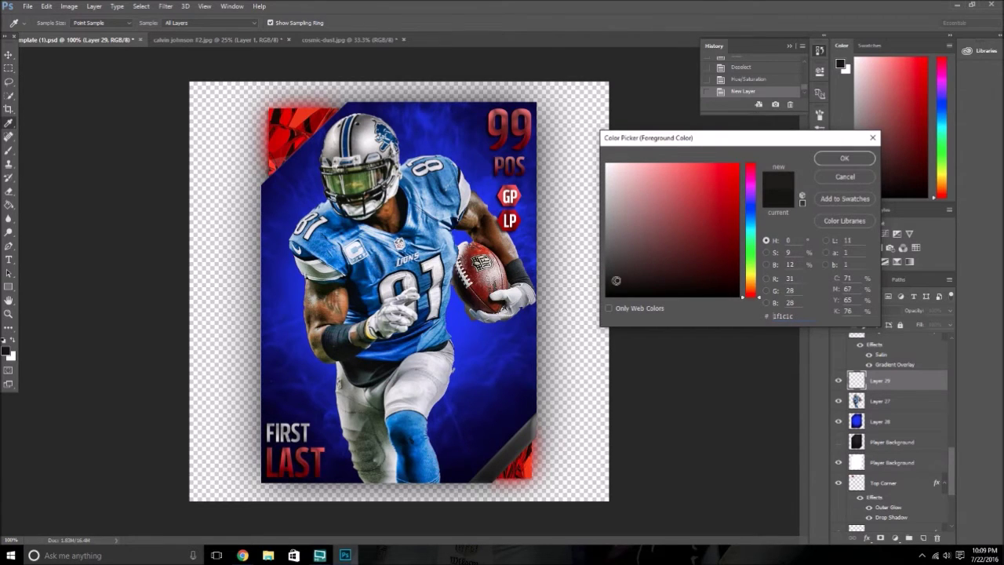
{"action": "left_click", "coordinate": [854, 159]}
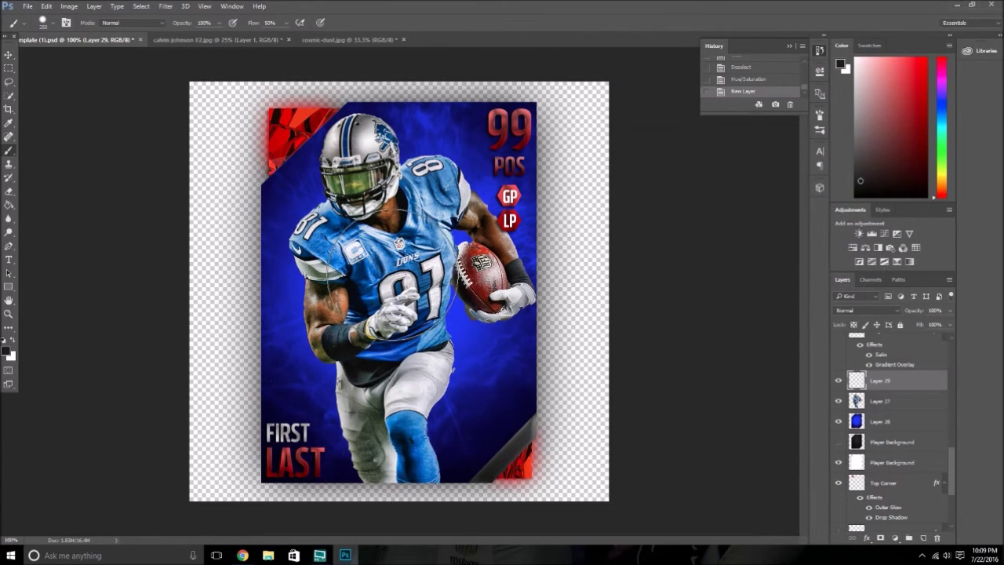
Step: Paint over the whole player with the dark grey brush and set the painted layer's blending mode to Color Dodge
{"action": "mouse_move", "coordinate": [392, 306]}
{"action": "left_mouse_down"}
{"action": "mouse_move", "coordinate": [337, 169]}
{"action": "mouse_move", "coordinate": [329, 242]}
{"action": "mouse_move", "coordinate": [378, 453]}
{"action": "mouse_move", "coordinate": [410, 448]}
{"action": "mouse_move", "coordinate": [404, 359]}
{"action": "mouse_move", "coordinate": [360, 222]}
{"action": "mouse_move", "coordinate": [426, 184]}
{"action": "mouse_move", "coordinate": [366, 152]}
{"action": "mouse_move", "coordinate": [506, 280]}
{"action": "mouse_move", "coordinate": [484, 242]}
{"action": "mouse_move", "coordinate": [415, 320]}
{"action": "mouse_move", "coordinate": [410, 224]}
{"action": "mouse_move", "coordinate": [318, 237]}
{"action": "mouse_move", "coordinate": [382, 144]}
{"action": "mouse_move", "coordinate": [458, 193]}
{"action": "mouse_move", "coordinate": [440, 182]}
{"action": "mouse_move", "coordinate": [444, 165]}
{"action": "left_mouse_up"}
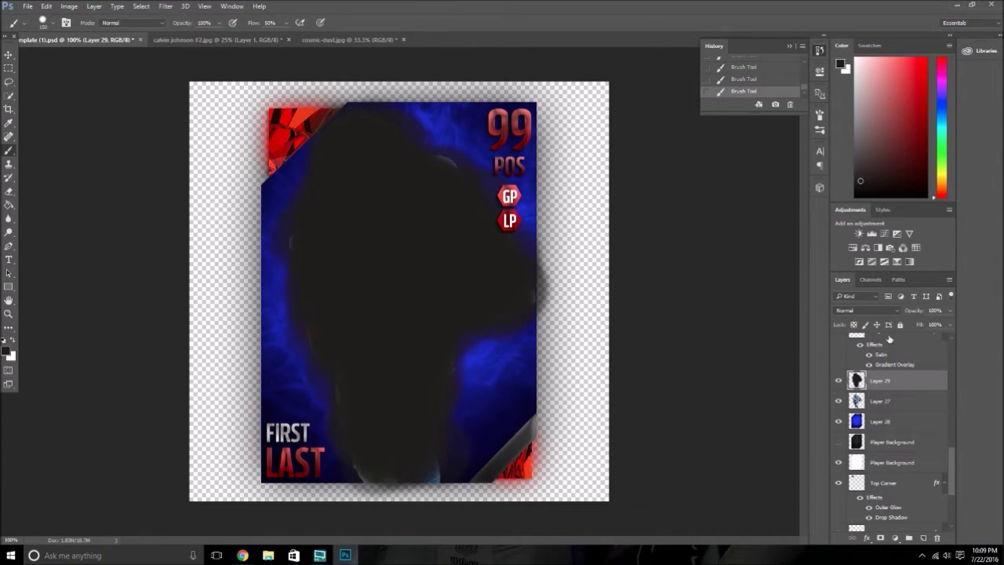
{"action": "left_click", "coordinate": [888, 312]}
{"action": "left_click", "coordinate": [860, 385]}
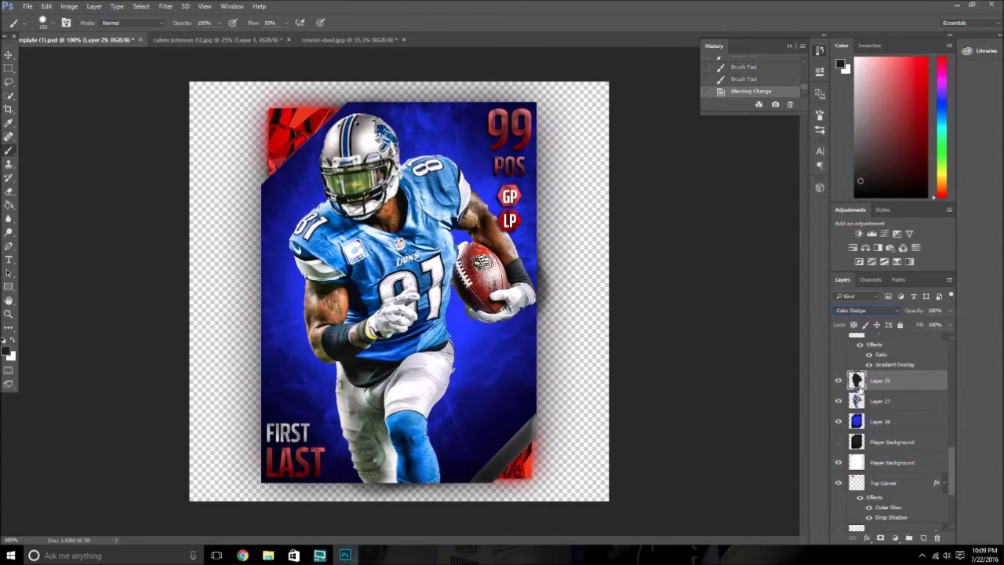
Step: Compare the player with and without the Color Dodge layer, and erase the paint spilling past the card edge beside the football
{"action": "left_click", "coordinate": [839, 381]}
{"action": "left_click", "coordinate": [839, 381]}
{"action": "left_click", "coordinate": [839, 381]}
{"action": "left_click", "coordinate": [839, 382]}
{"action": "left_click", "coordinate": [839, 382]}
{"action": "left_click", "coordinate": [839, 382]}
{"action": "left_click", "coordinate": [9, 192]}
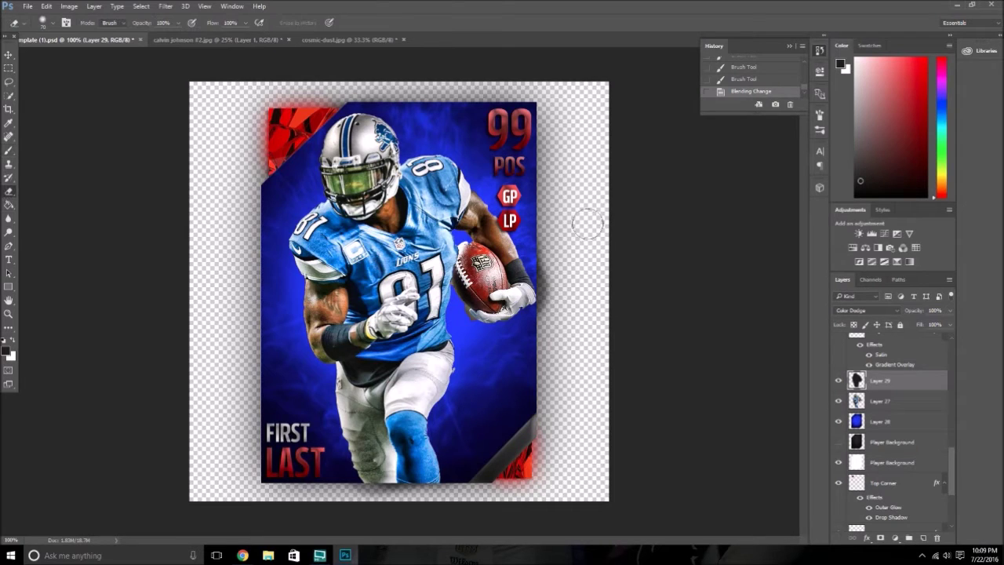
{"action": "left_click", "coordinate": [554, 289]}
Step: Open the file Ed Reed Avi Editable.psd from the Pictures folder
{"action": "left_click", "coordinate": [27, 7]}
{"action": "left_click", "coordinate": [35, 27]}
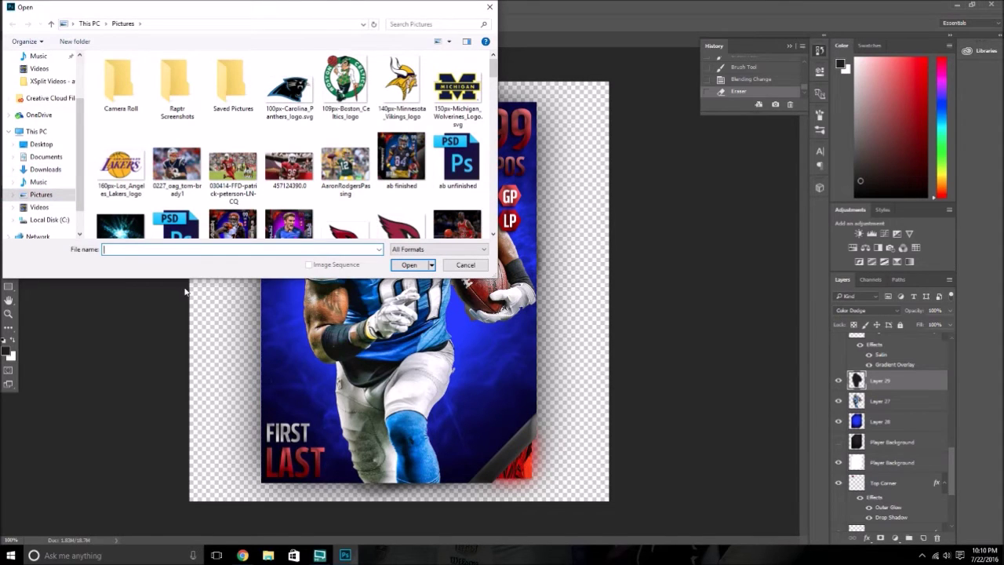
{"action": "type", "text": "ed"}
{"action": "key", "text": "Return"}
{"action": "key", "text": "Return"}
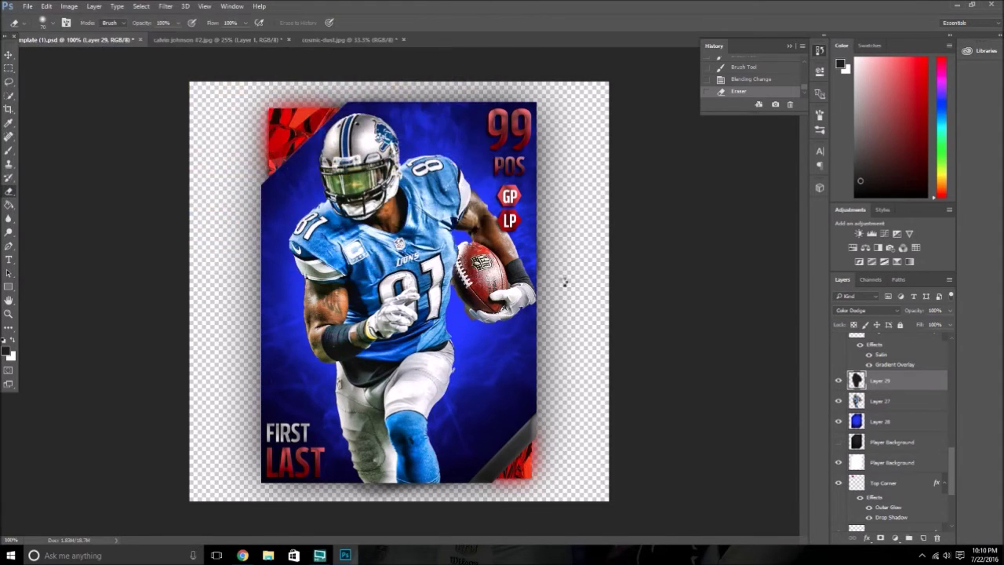
Step: Duplicate the dark geometric background, Layer 32, move the copy into the card template, and place it between Card Shadow and Card Background
{"action": "left_click", "coordinate": [901, 502]}
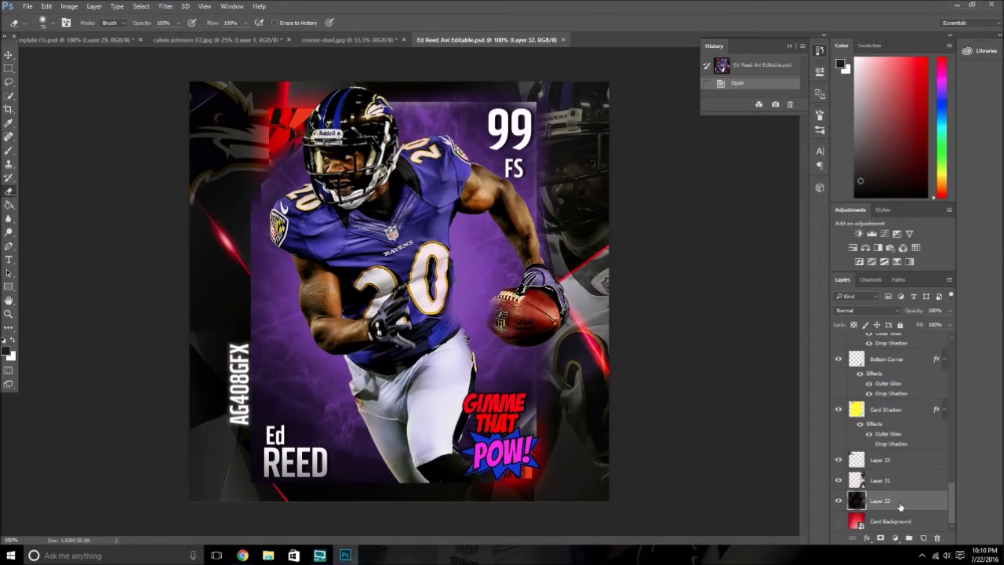
{"action": "key", "text": "ctrl+j"}
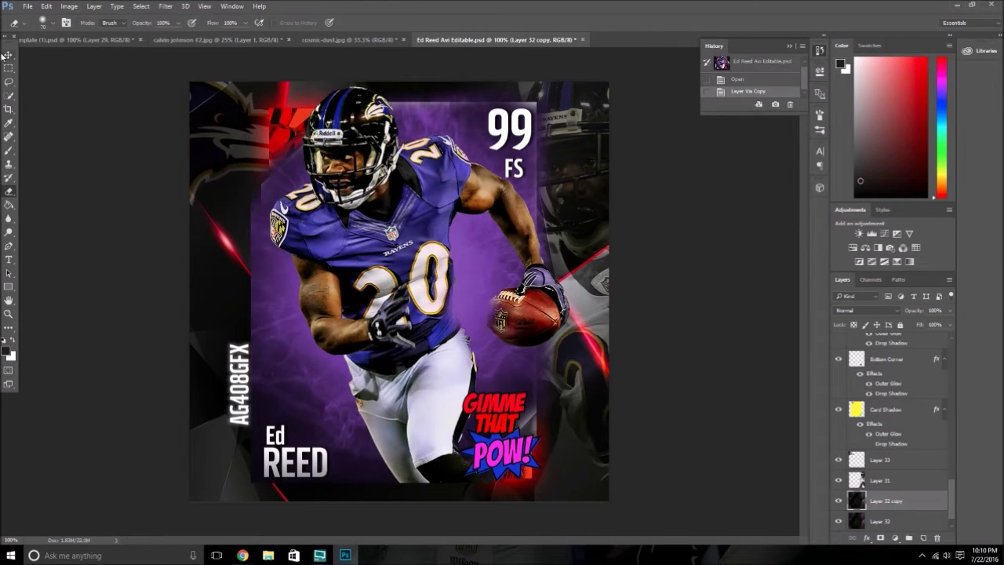
{"action": "left_click", "coordinate": [9, 55]}
{"action": "left_click", "coordinate": [119, 40]}
{"action": "left_click_drag", "start_coordinate": [119, 43], "coordinate": [381, 195]}
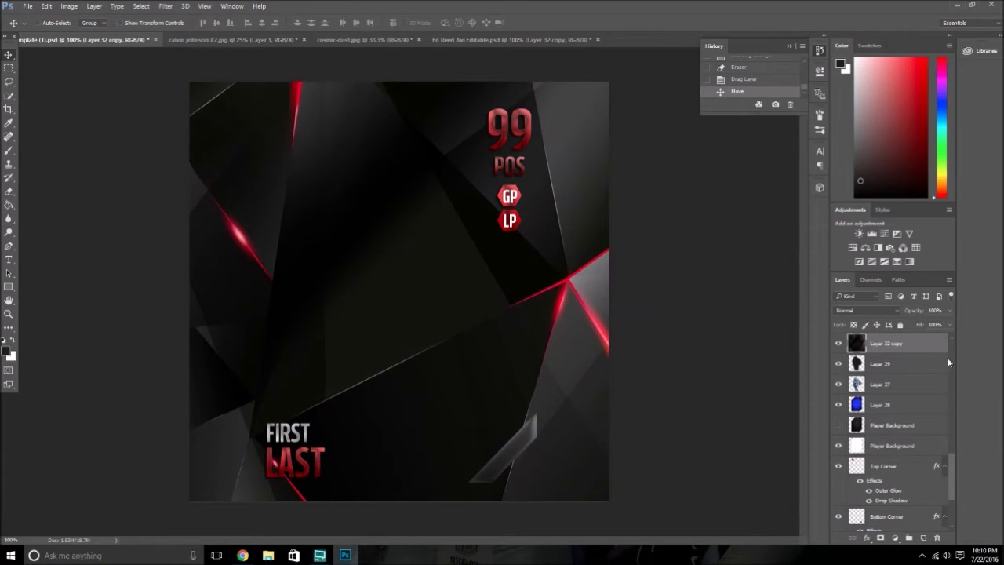
{"action": "left_click_drag", "start_coordinate": [931, 350], "coordinate": [887, 510]}
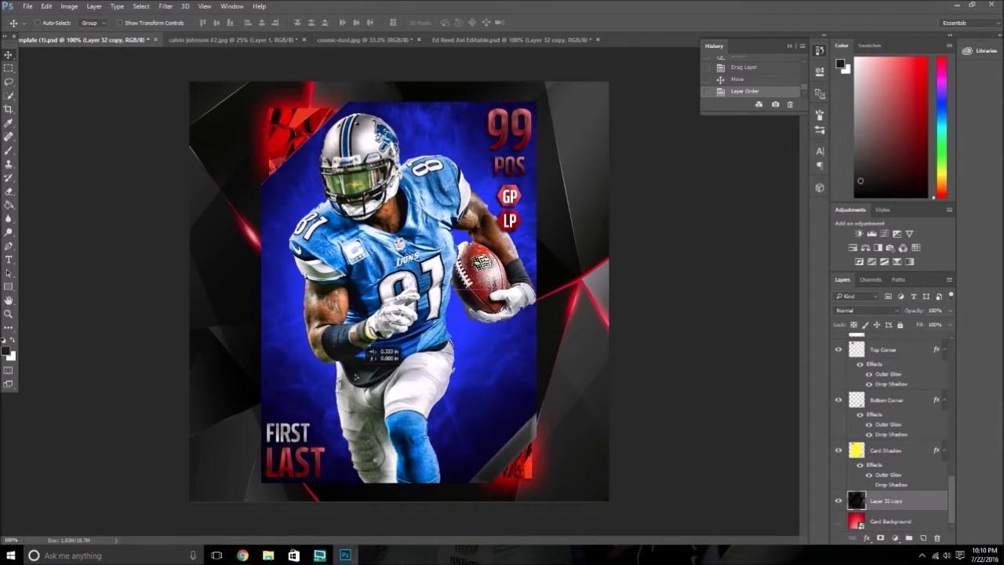
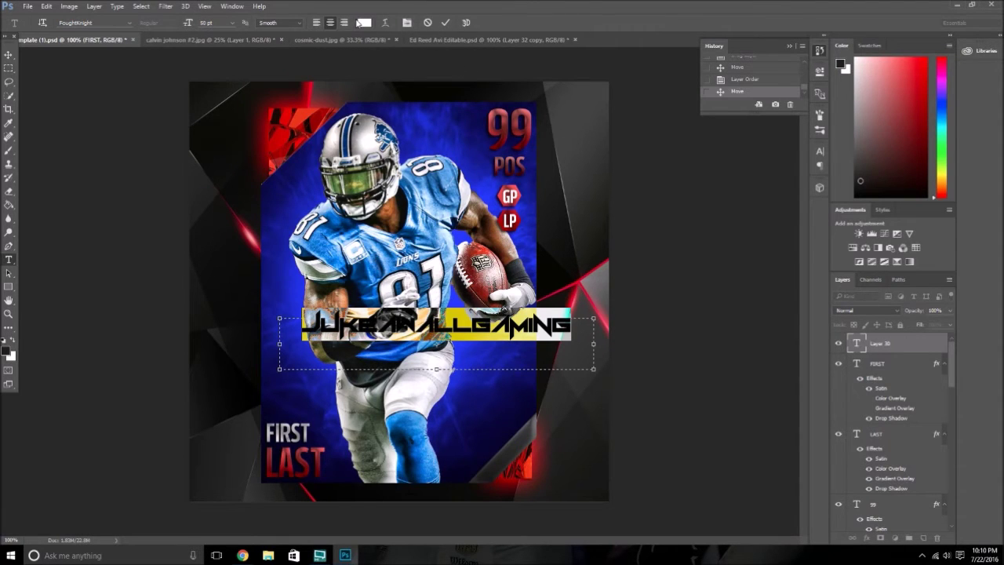
Step: Set the color of the JUKEAWALLGAMING text to red ff0000 and commit the text
{"action": "left_click", "coordinate": [364, 23]}
{"action": "type", "text": "ff0000"}
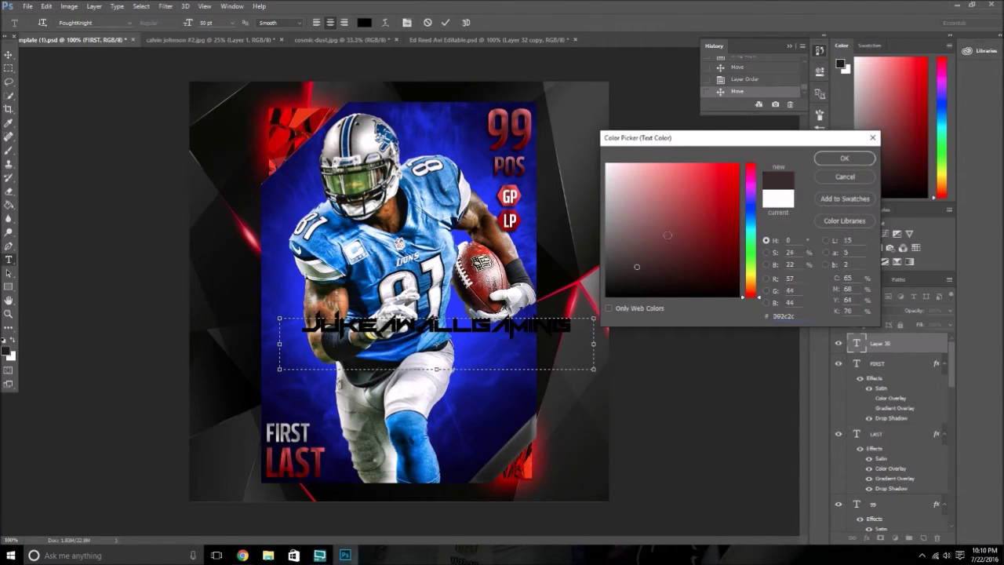
{"action": "left_click", "coordinate": [844, 159]}
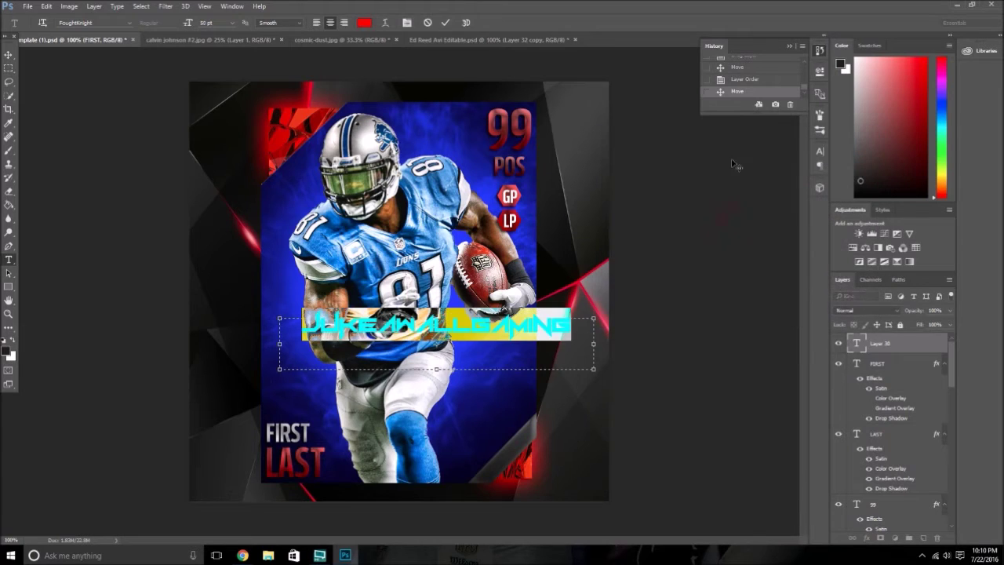
{"action": "left_click", "coordinate": [446, 23]}
{"action": "key", "text": "v"}
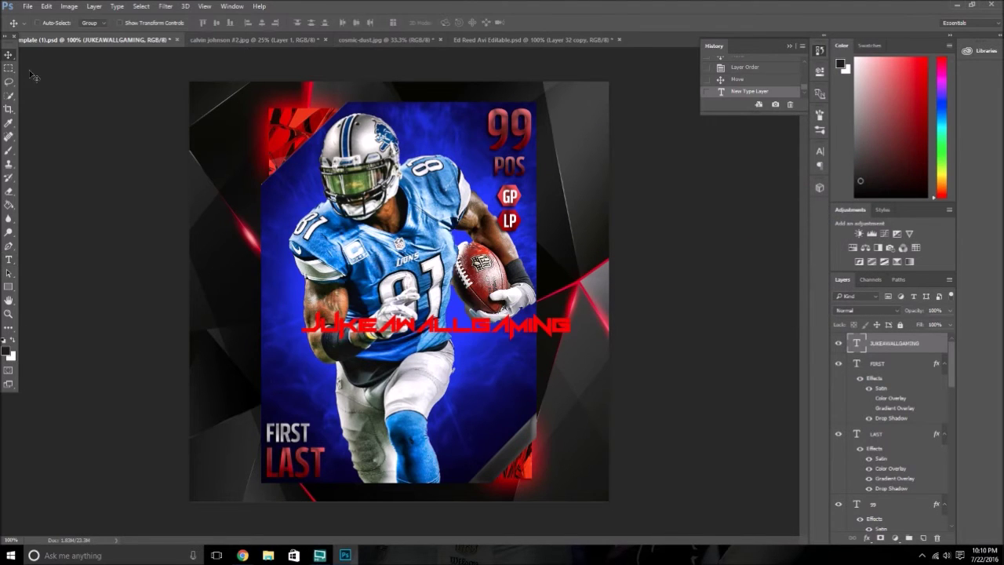
Step: Rotate the JUKEAWALLGAMING text 90° counterclockwise and move it vertically along the outside of the card's left edge
{"action": "left_click", "coordinate": [27, 7]}
{"action": "left_click", "coordinate": [47, 6]}
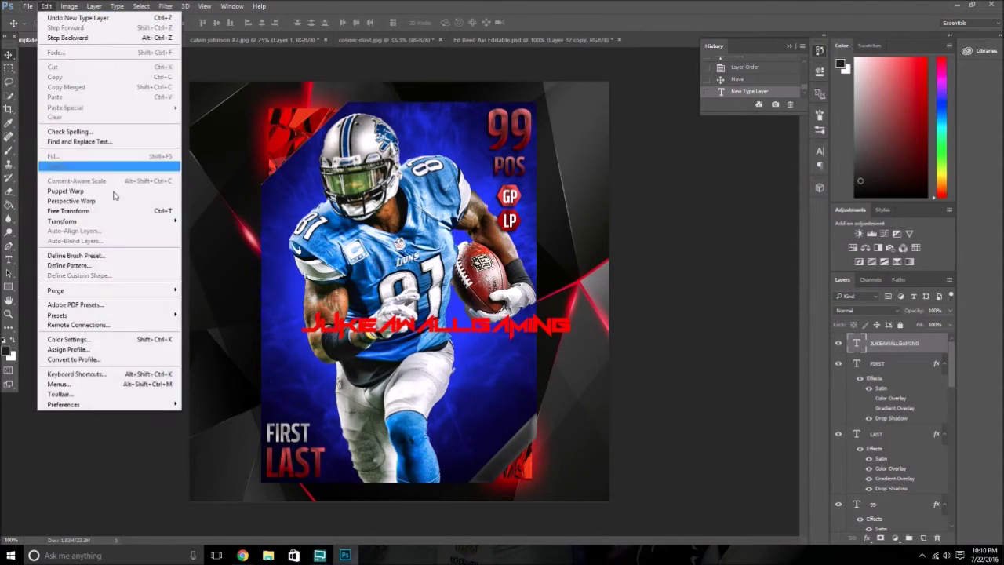
{"action": "mouse_move", "coordinate": [125, 223]}
{"action": "left_click", "coordinate": [222, 245]}
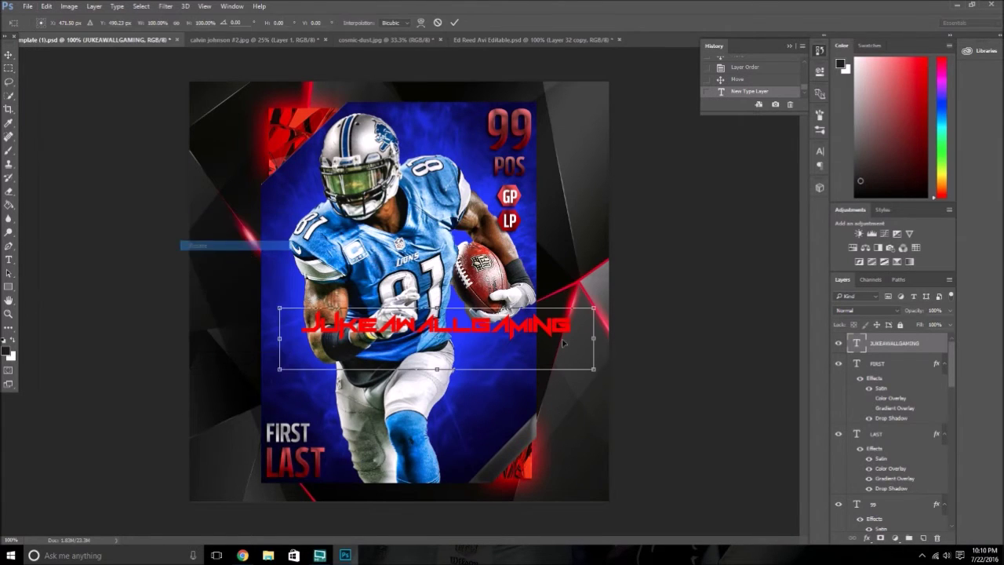
{"action": "left_click_drag", "start_coordinate": [602, 317], "coordinate": [430, 173]}
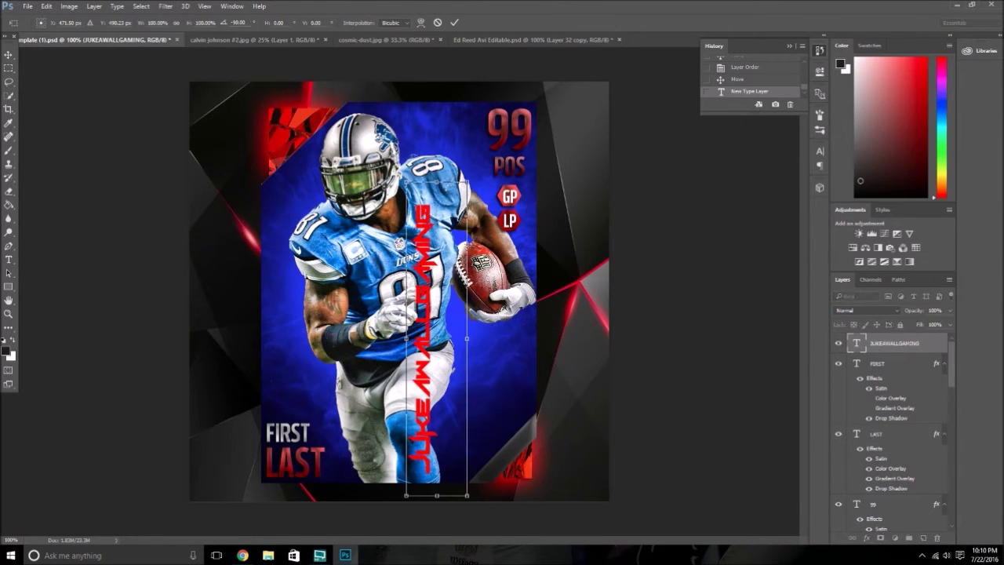
{"action": "left_click", "coordinate": [454, 22]}
{"action": "left_click_drag", "start_coordinate": [377, 192], "coordinate": [167, 152]}
Step: Add an outside stroke to the JUKEAWALLGAMING text in blue 0000ff with a size of 1 px
{"action": "left_click", "coordinate": [867, 537]}
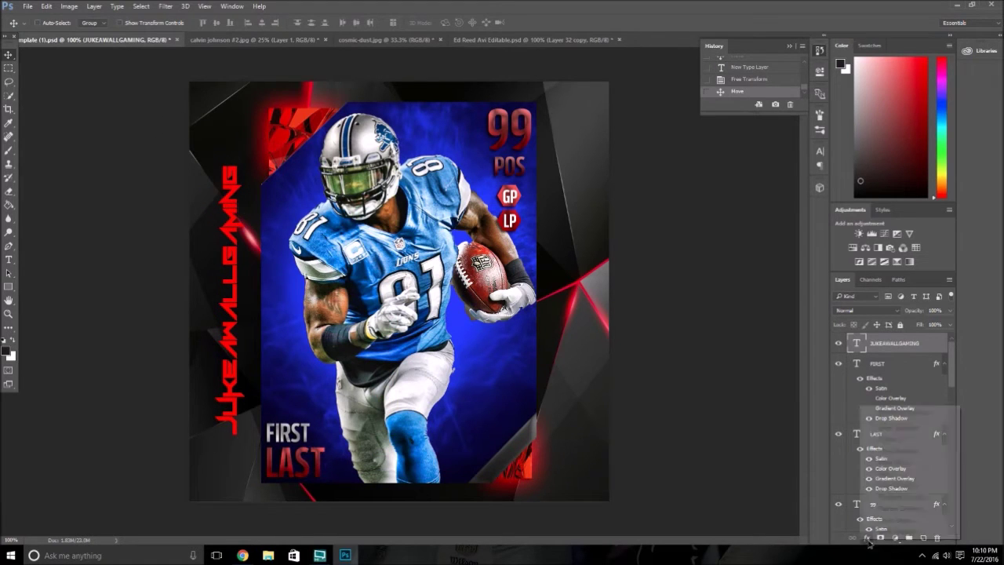
{"action": "left_click", "coordinate": [900, 441]}
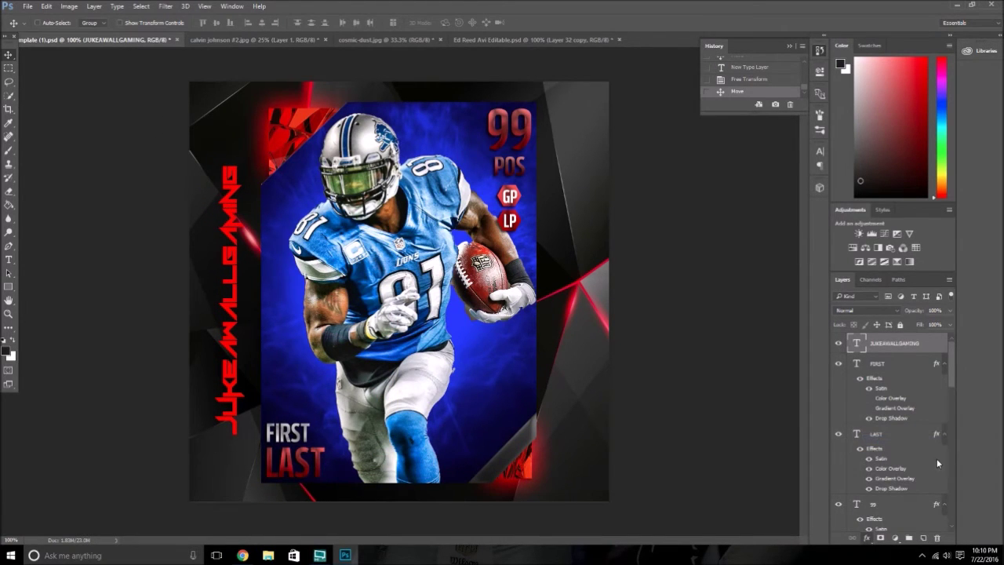
{"action": "left_click", "coordinate": [590, 242]}
{"action": "left_click", "coordinate": [590, 253]}
{"action": "left_click_drag", "start_coordinate": [581, 233], "coordinate": [583, 233]}
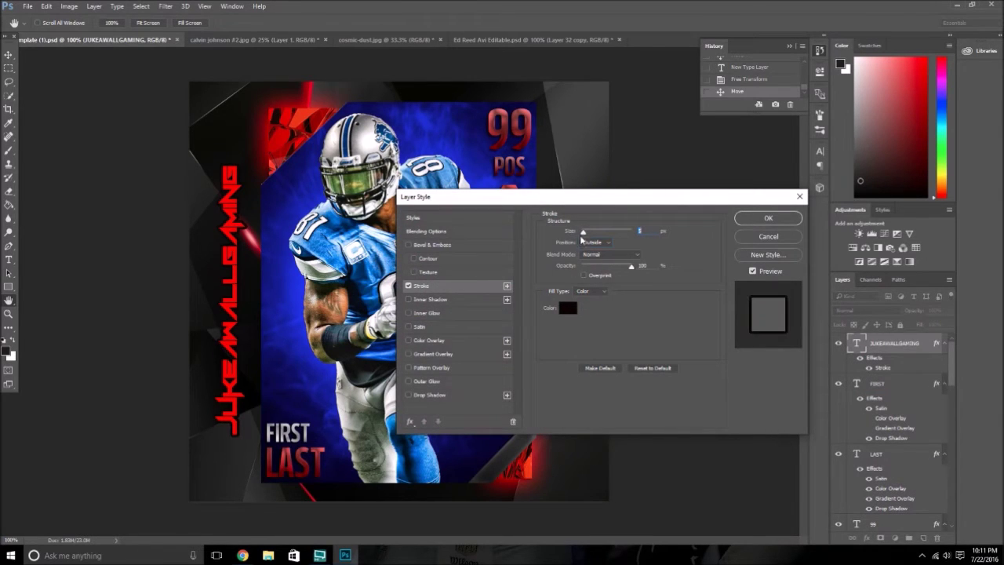
{"action": "left_click", "coordinate": [568, 309]}
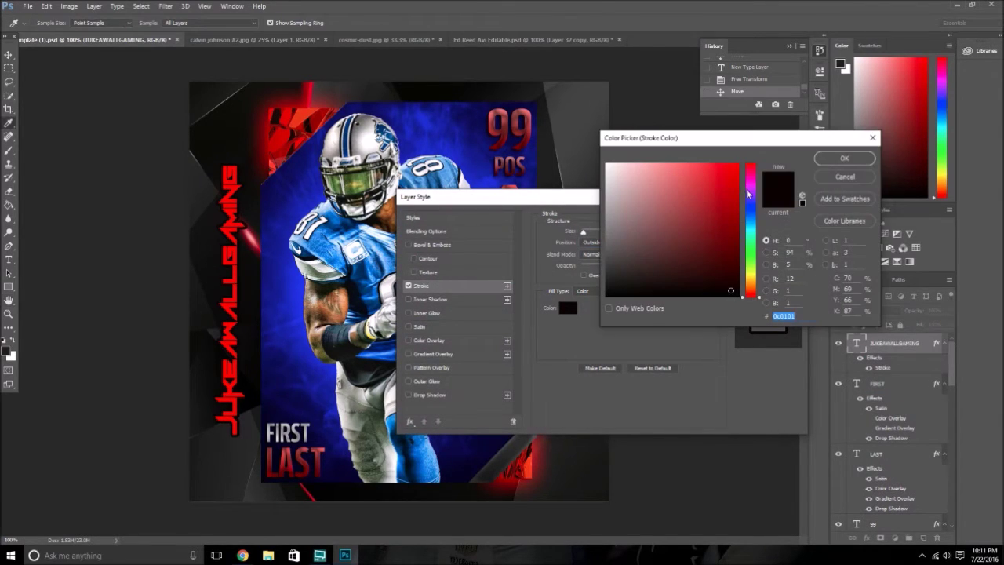
{"action": "type", "text": "0000ff"}
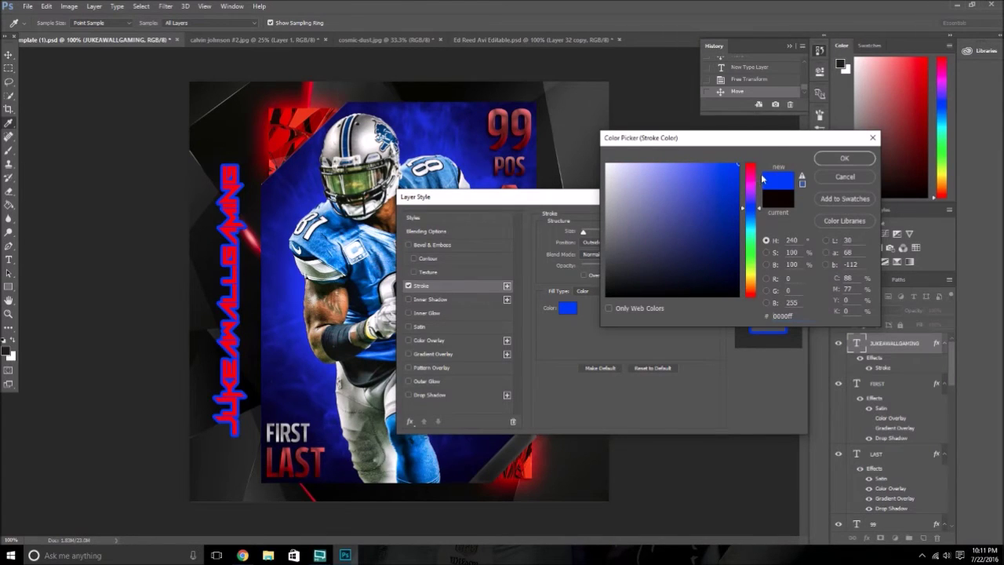
{"action": "left_click", "coordinate": [844, 158]}
{"action": "left_click_drag", "start_coordinate": [586, 236], "coordinate": [582, 235]}
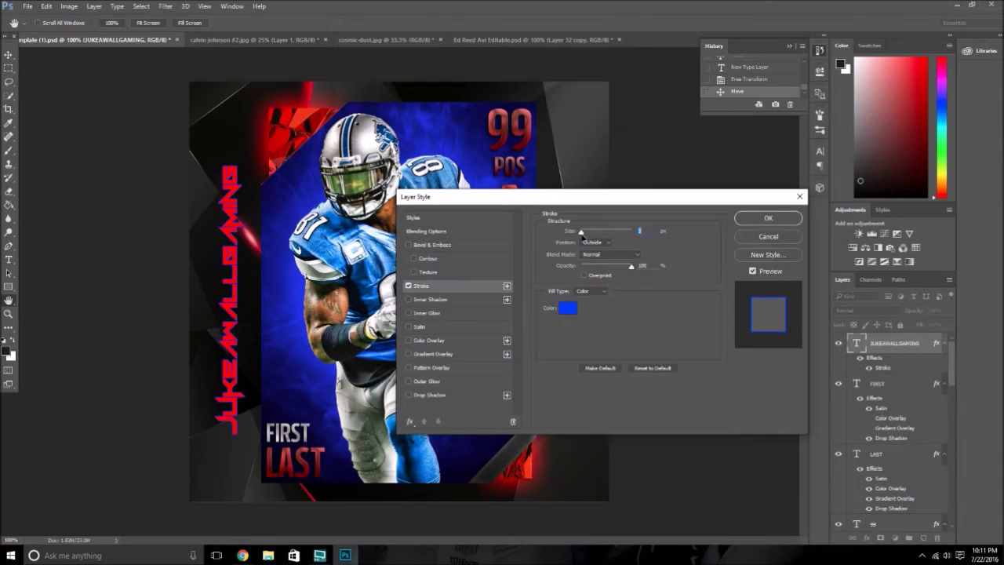
Step: Add a Satin effect and a blue Outer Glow to the JUKEAWALLGAMING text and apply the layer style
{"action": "left_click", "coordinate": [429, 327]}
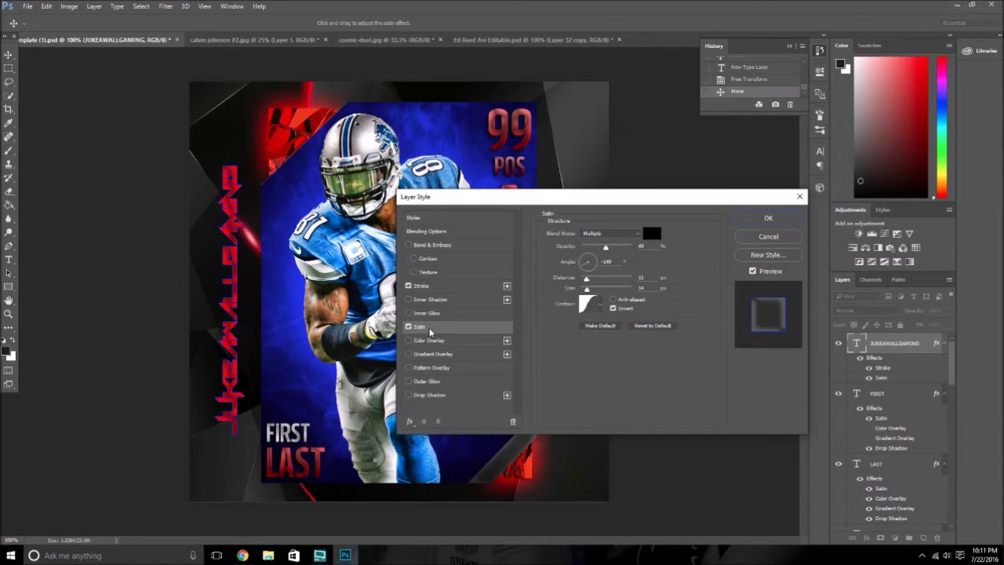
{"action": "left_click", "coordinate": [438, 382]}
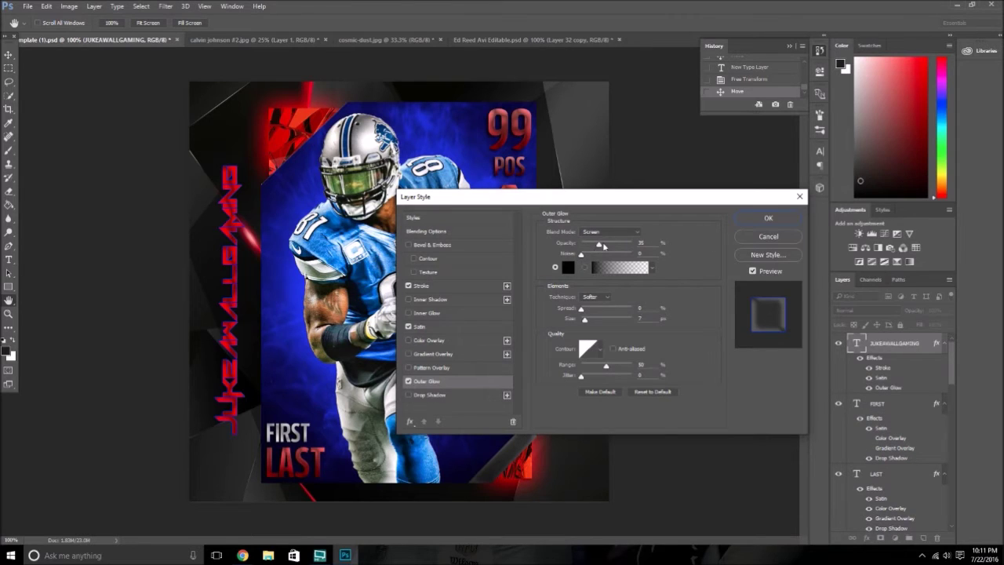
{"action": "left_click", "coordinate": [568, 268]}
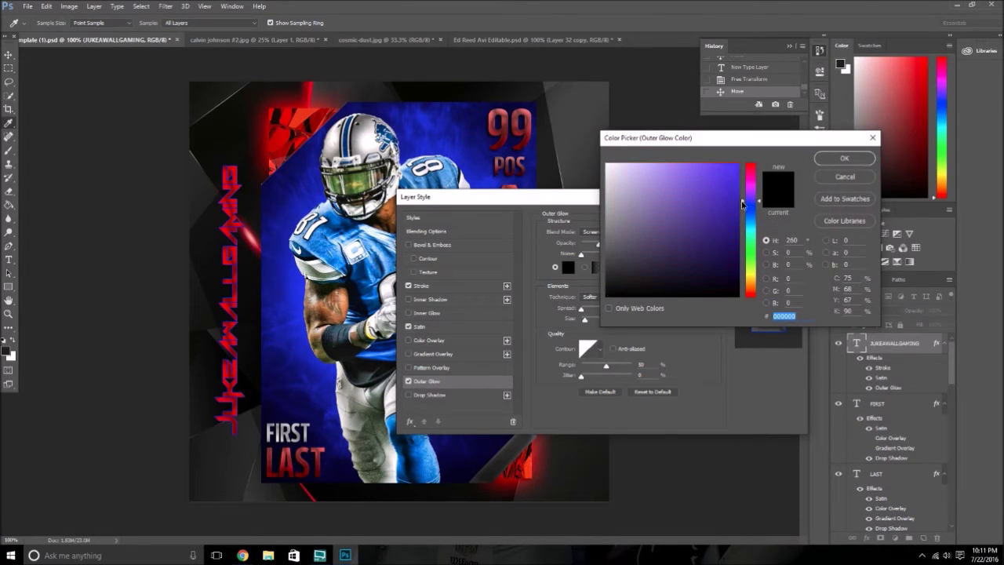
{"action": "left_click", "coordinate": [742, 208]}
{"action": "left_click_drag", "start_coordinate": [719, 217], "coordinate": [757, 147]}
{"action": "left_click", "coordinate": [844, 159]}
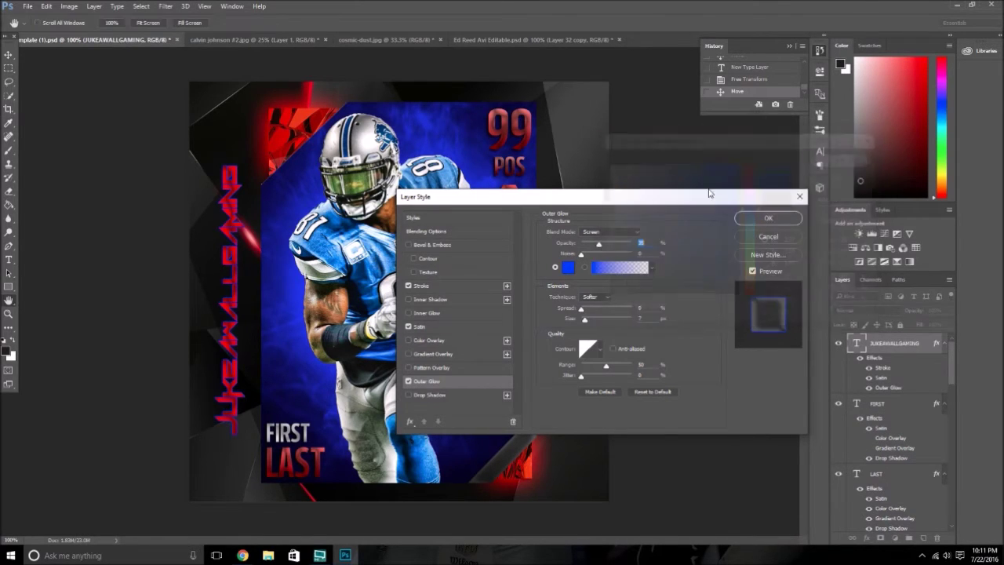
{"action": "left_click", "coordinate": [769, 219]}
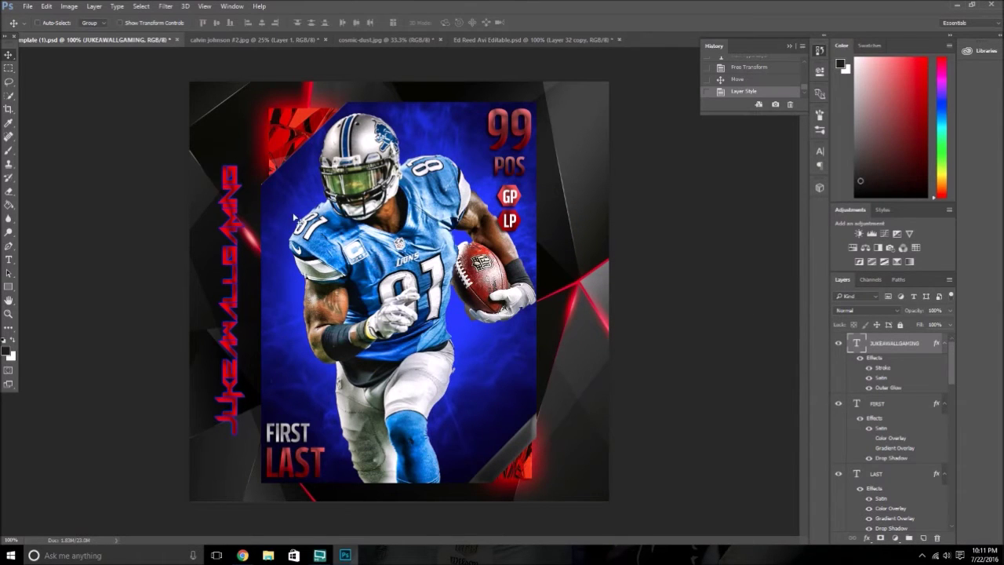
Step: Move the vertical JUKEAWALLGAMING text slightly farther out from the card's left edge
{"action": "left_click_drag", "start_coordinate": [296, 216], "coordinate": [280, 214]}
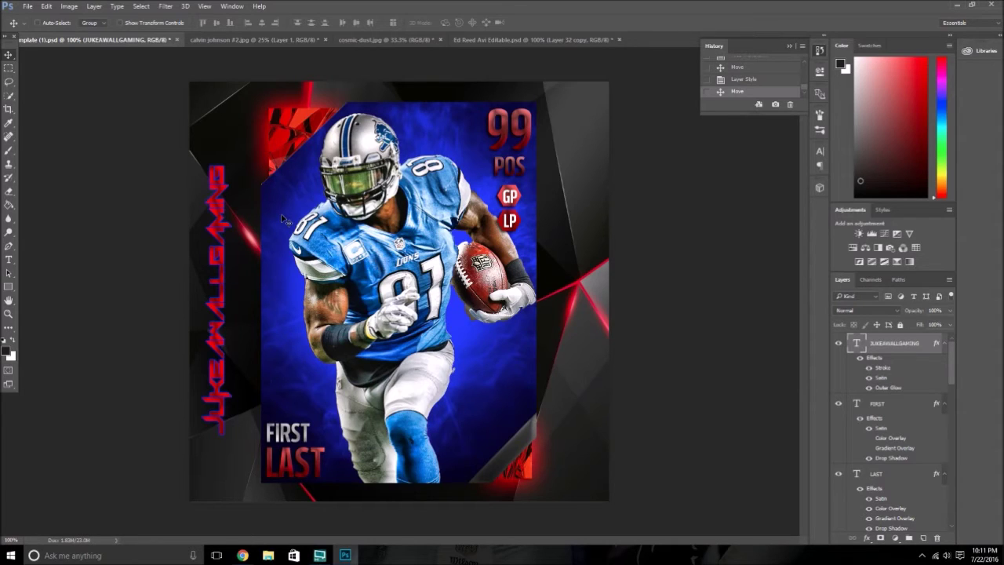
Step: Replace the FIRST text on the card with CALVIN and realign it with the card's left edge
{"action": "left_click", "coordinate": [898, 404]}
{"action": "left_click", "coordinate": [8, 260]}
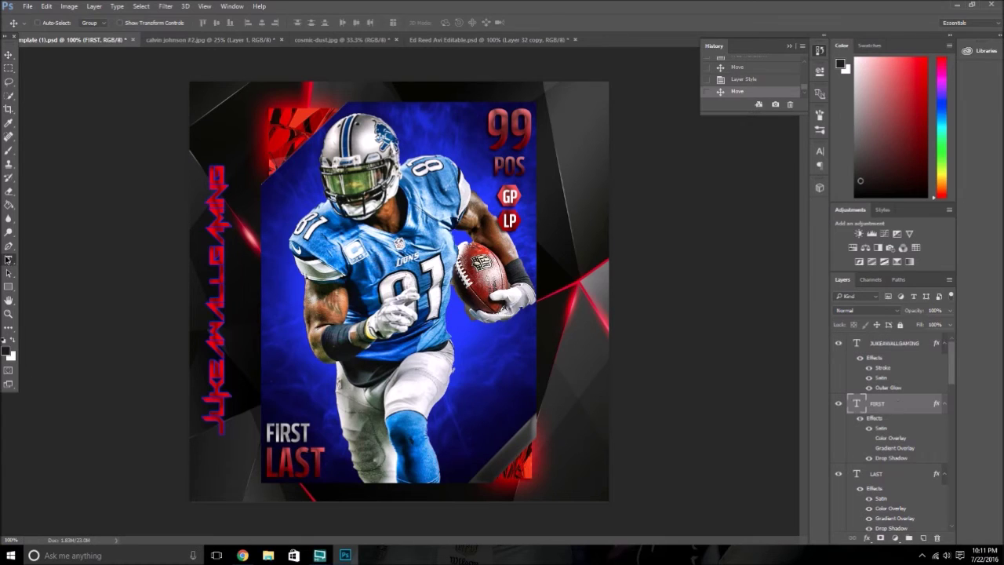
{"action": "left_click", "coordinate": [294, 437]}
{"action": "left_click_drag", "start_coordinate": [314, 433], "coordinate": [222, 434]}
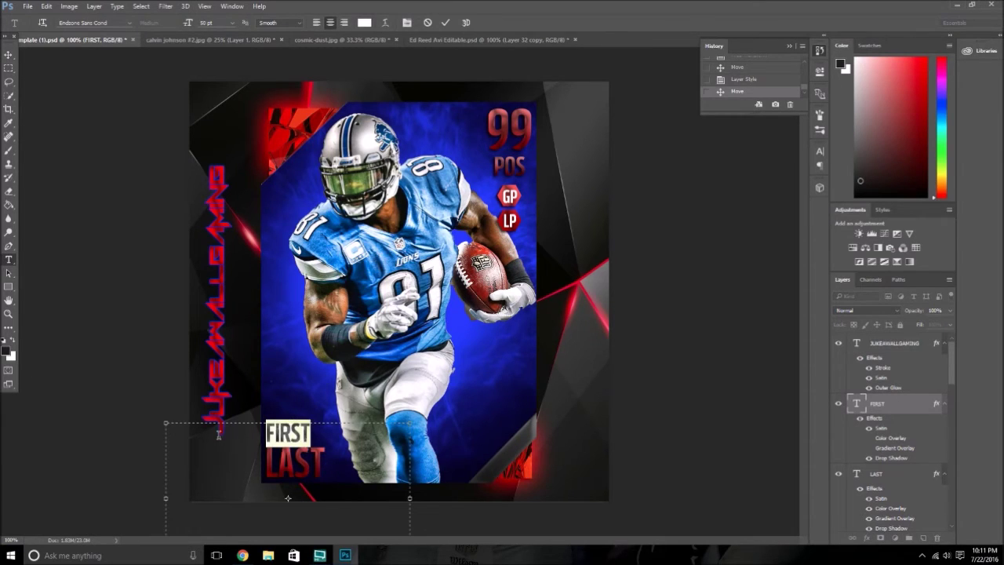
{"action": "type", "text": "CALVIN"}
{"action": "left_click", "coordinate": [444, 23]}
{"action": "key", "text": "v"}
{"action": "key", "text": "Right"}
{"action": "key", "text": "Right"}
{"action": "key", "text": "Right"}
{"action": "key", "text": "Down"}
{"action": "key", "text": "Down"}
{"action": "key", "text": "Down"}
{"action": "left_click_drag", "start_coordinate": [105, 114], "coordinate": [106, 115]}
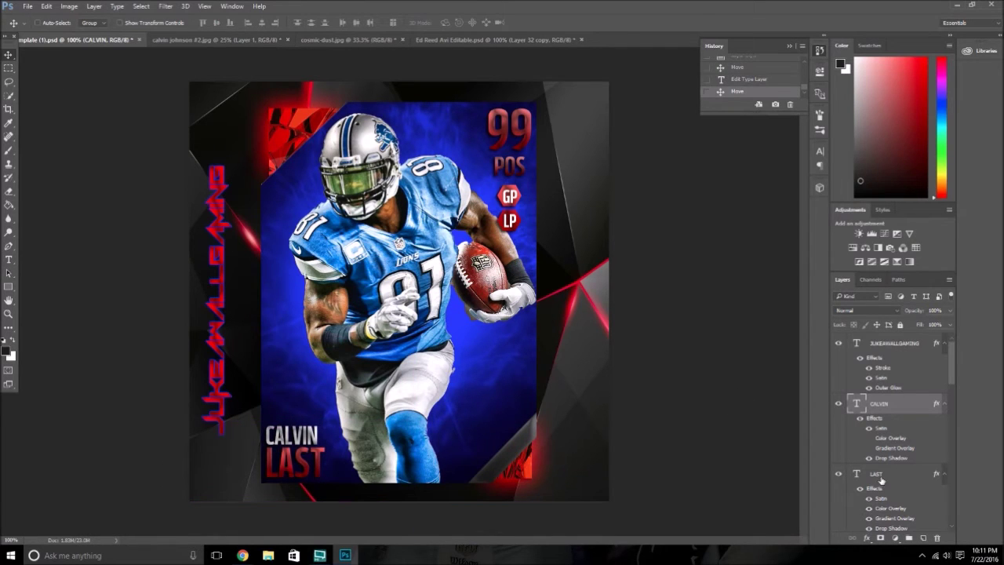
Step: Replace the LAST text with JOHNSON and realign it beneath CALVIN inside the card's lower-left corner
{"action": "left_click", "coordinate": [878, 474]}
{"action": "left_click", "coordinate": [8, 259]}
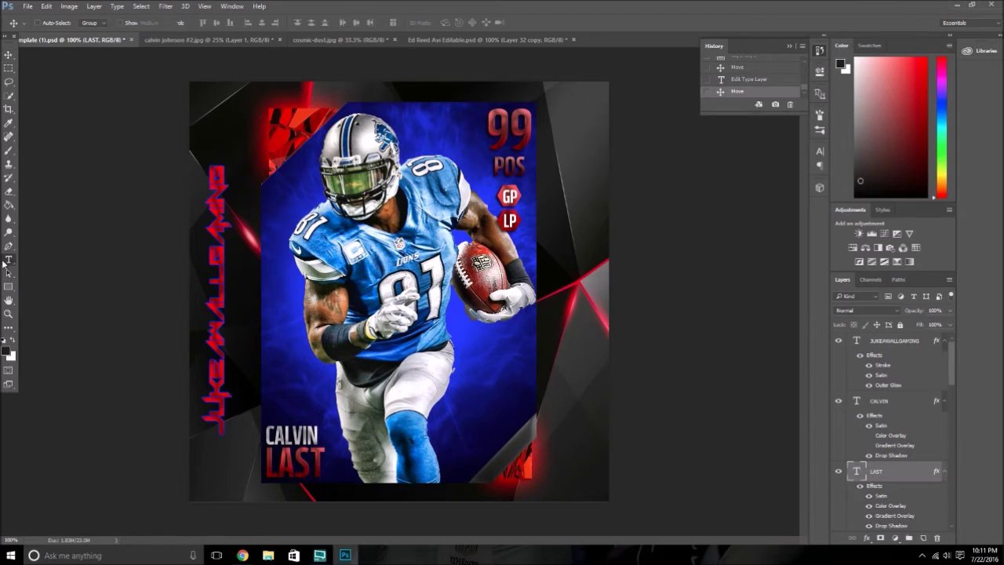
{"action": "left_click", "coordinate": [311, 463]}
{"action": "key", "text": "ctrl+a"}
{"action": "type", "text": "JOHNSAO"}
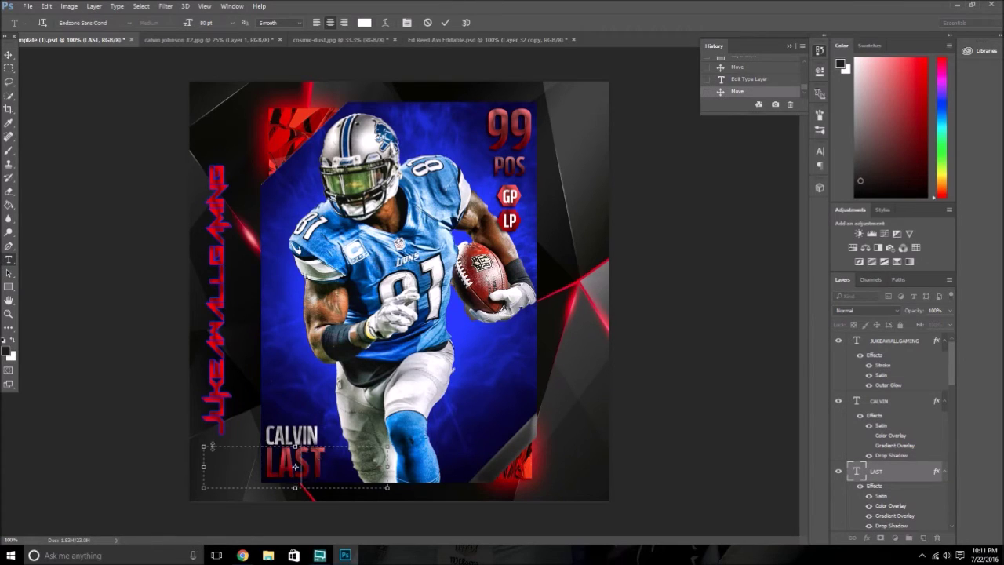
{"action": "key", "text": "BackSpace"}
{"action": "key", "text": "BackSpace"}
{"action": "type", "text": "ON"}
{"action": "left_click", "coordinate": [446, 22]}
{"action": "left_click", "coordinate": [9, 57]}
{"action": "left_click_drag", "start_coordinate": [86, 78], "coordinate": [112, 107]}
Step: Turn off the Satin effect on the JOHNSON text and set its Color Overlay to white ffffff
{"action": "left_click", "coordinate": [867, 540]}
{"action": "key", "text": "Escape"}
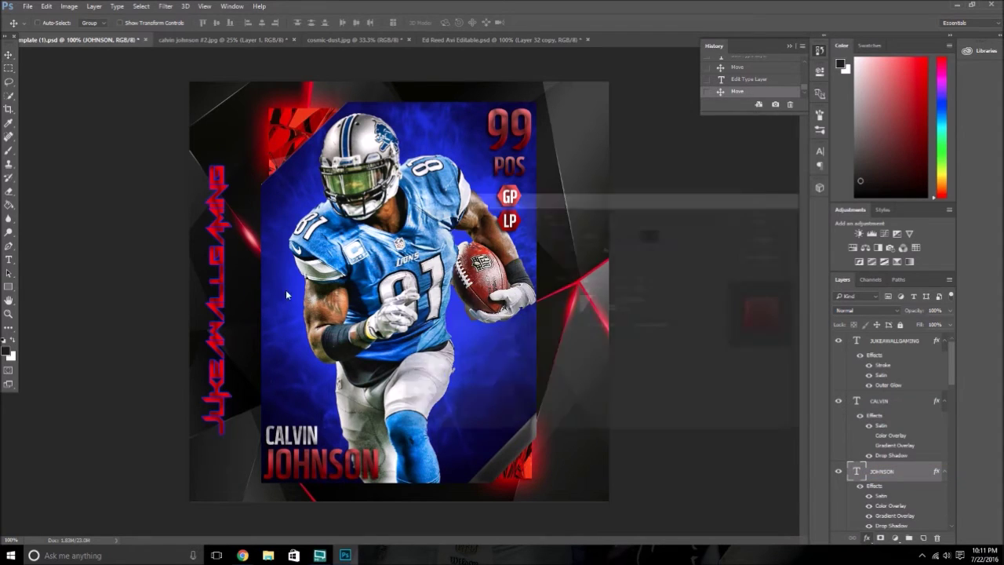
{"action": "left_click", "coordinate": [430, 341]}
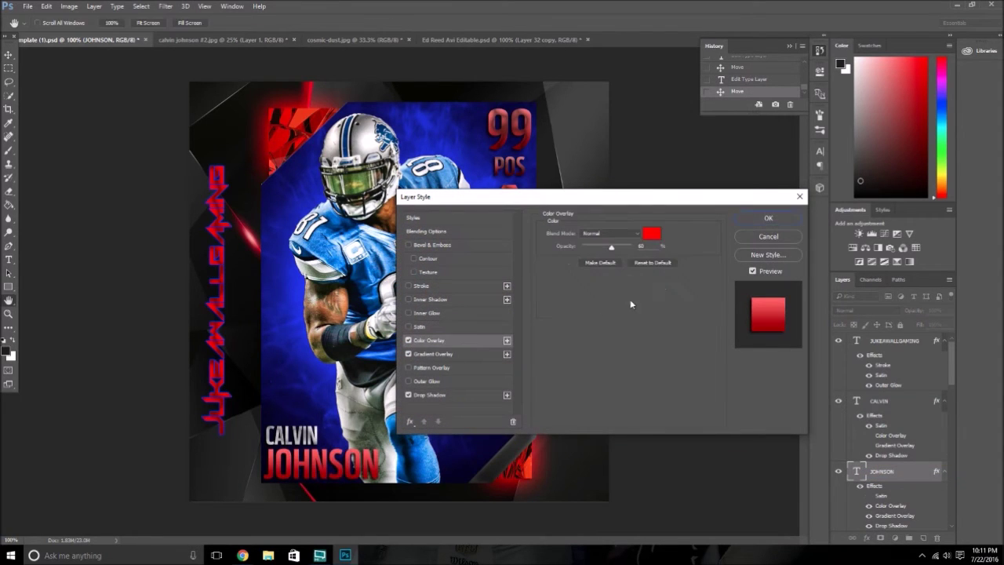
{"action": "left_click", "coordinate": [656, 237]}
{"action": "left_click_drag", "start_coordinate": [627, 181], "coordinate": [581, 132]}
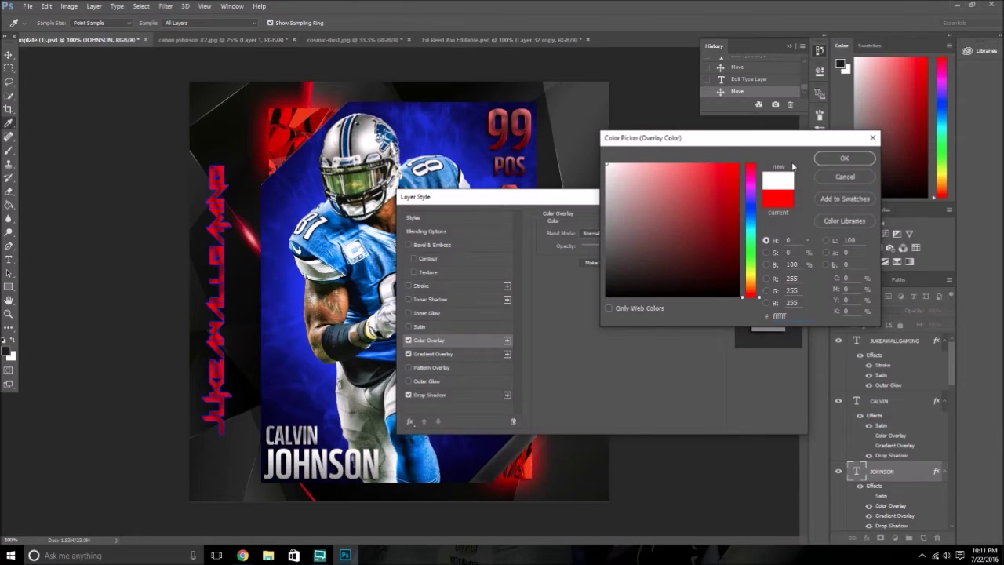
{"action": "left_click", "coordinate": [844, 158]}
{"action": "left_click", "coordinate": [752, 219]}
Step: Replace the POS text beneath the 99 rating with WR and commit the edit
{"action": "scroll", "coordinate": [882, 375], "scroll_direction": "down", "scroll_amount": 3}
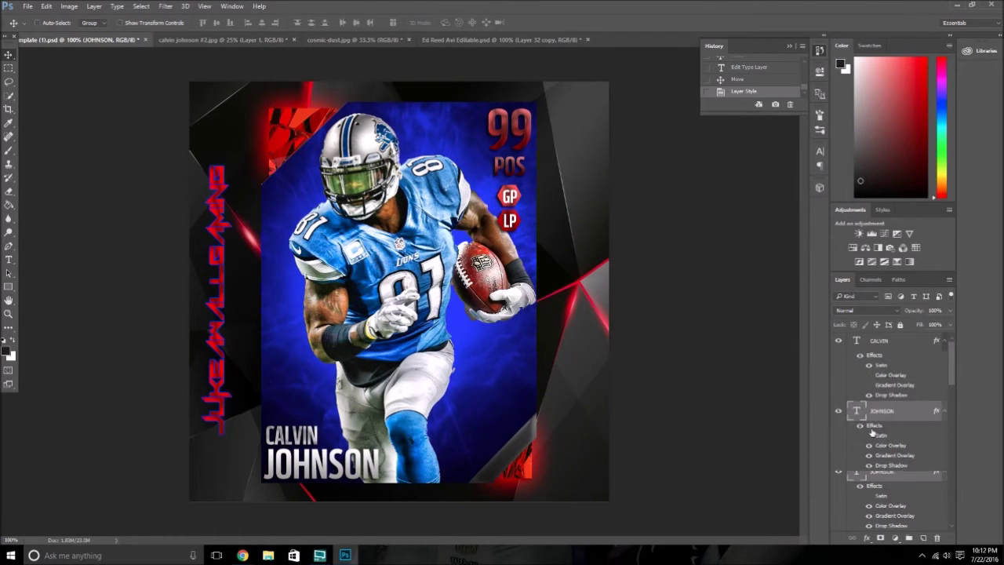
{"action": "left_click", "coordinate": [843, 469]}
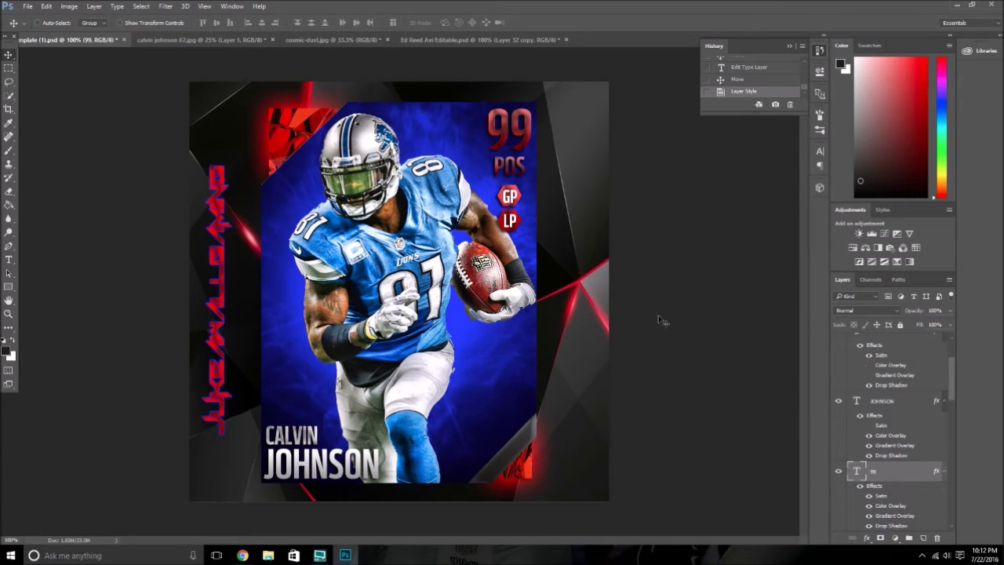
{"action": "scroll", "coordinate": [850, 433], "scroll_direction": "down", "scroll_amount": 2}
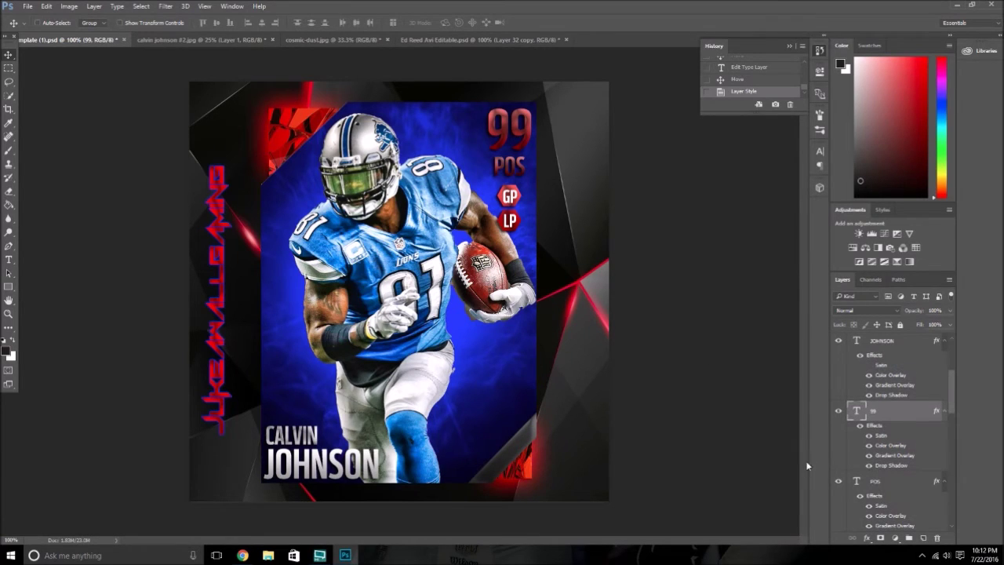
{"action": "left_click", "coordinate": [884, 489]}
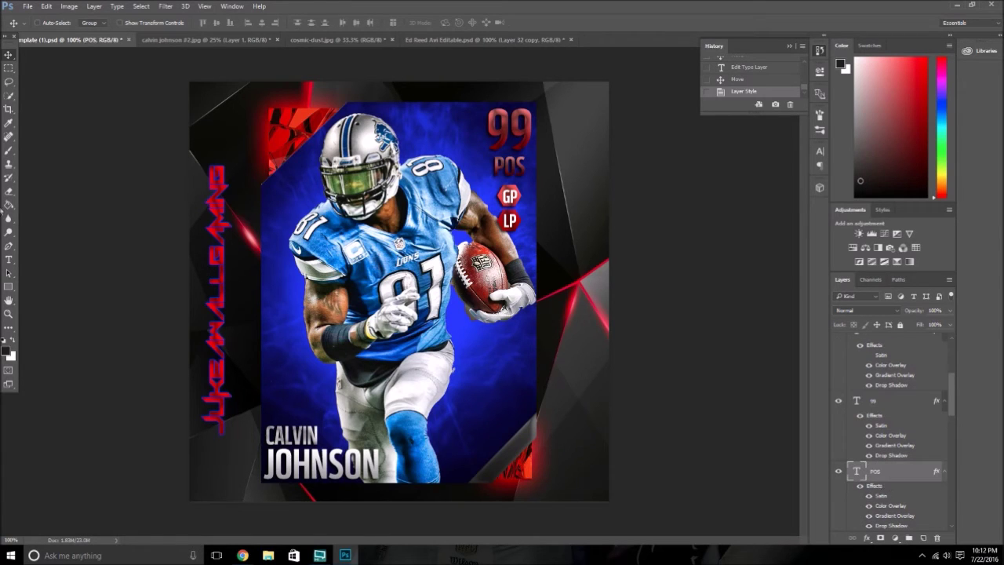
{"action": "left_click", "coordinate": [11, 259]}
{"action": "left_click", "coordinate": [509, 167]}
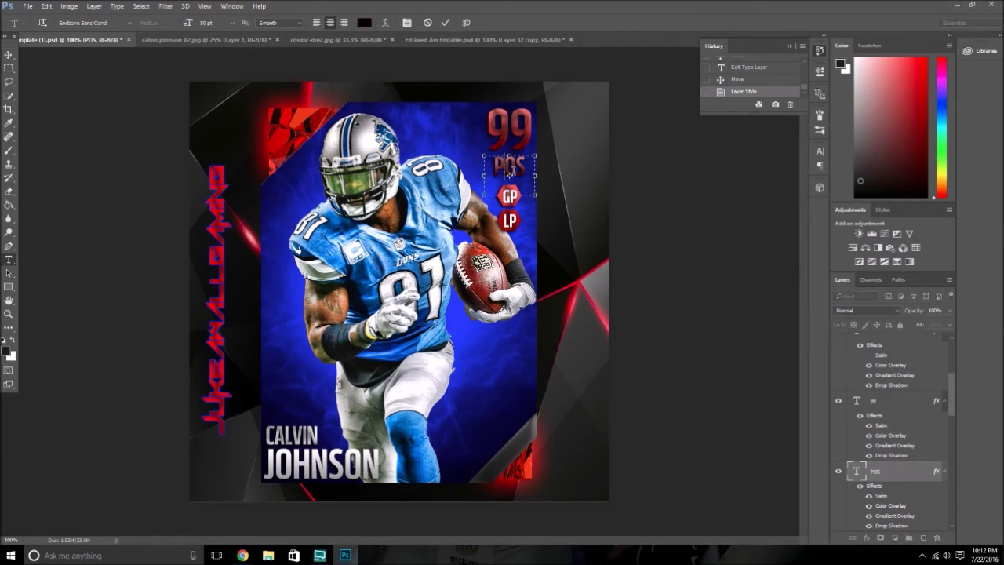
{"action": "left_click_drag", "start_coordinate": [525, 167], "coordinate": [430, 178]}
{"action": "type", "text": "WR"}
{"action": "left_click", "coordinate": [444, 23]}
{"action": "left_click", "coordinate": [7, 56]}
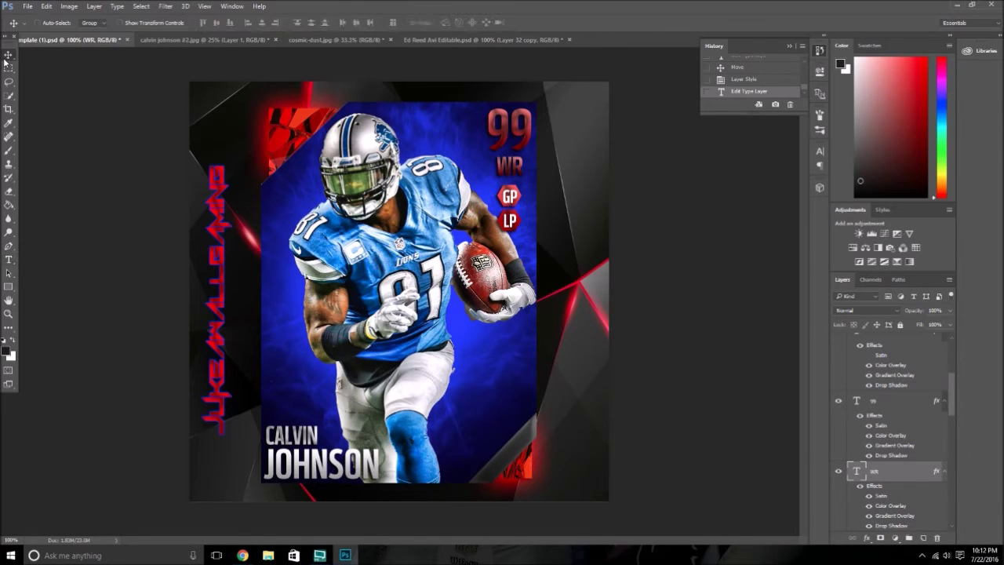
Step: Turn off the Satin effect on the WR text and change its Color Overlay to white
{"action": "left_click", "coordinate": [866, 537]}
{"action": "key", "text": "Escape"}
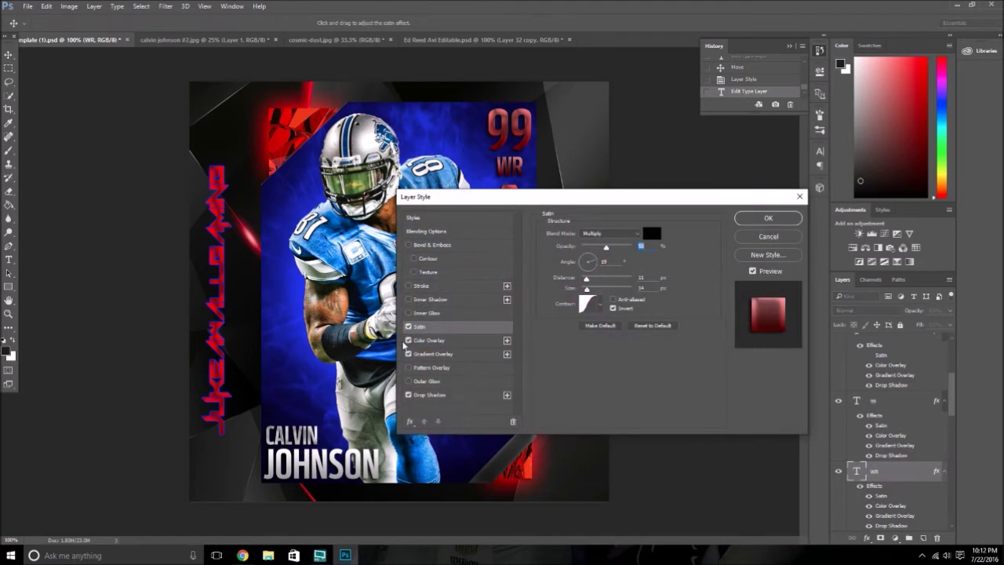
{"action": "left_click", "coordinate": [427, 341]}
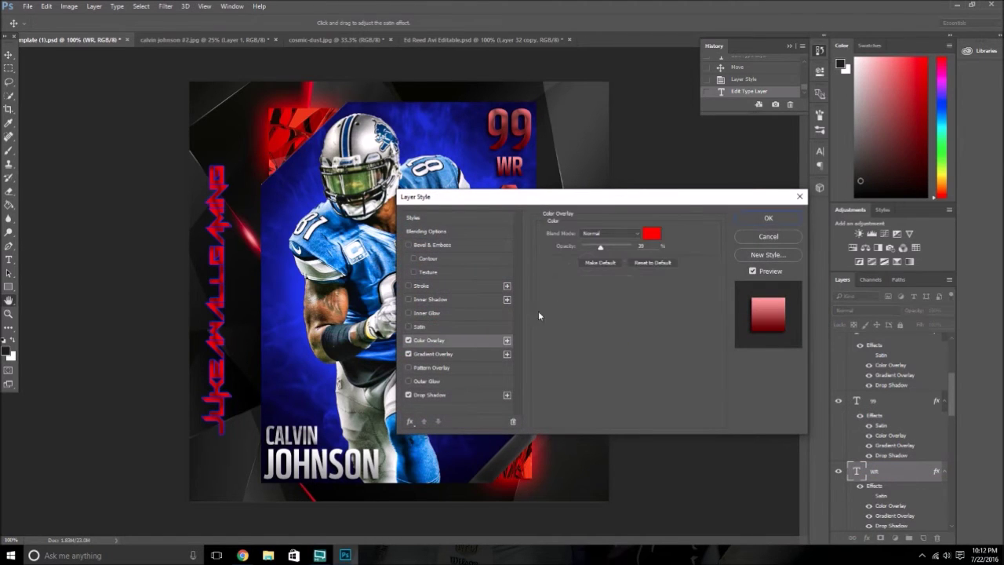
{"action": "left_click", "coordinate": [651, 233]}
{"action": "left_click", "coordinate": [856, 160]}
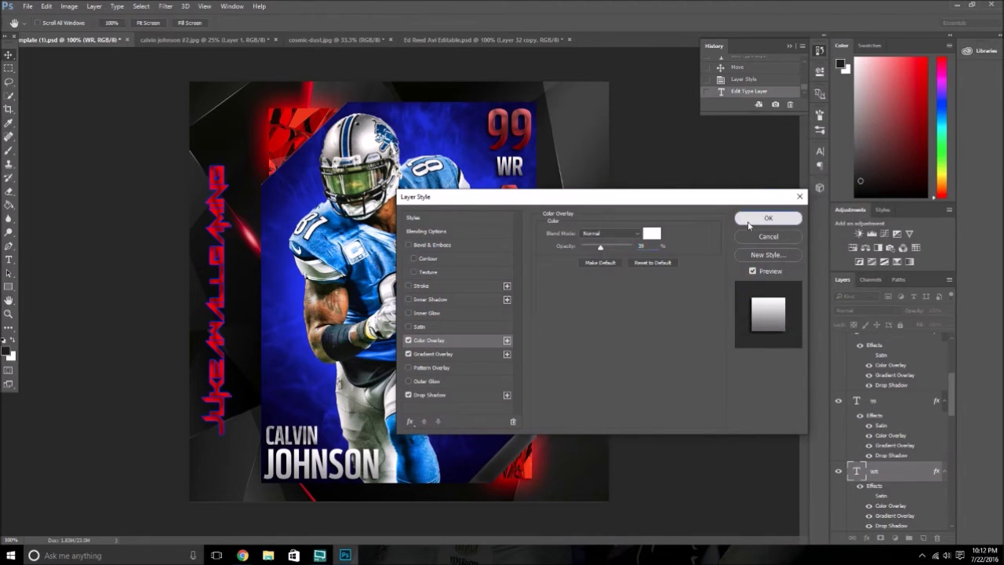
{"action": "left_click", "coordinate": [765, 217]}
Step: Turn off Satin on the 99 rating text and set its Color Overlay to white ffffff
{"action": "left_click", "coordinate": [867, 538]}
{"action": "left_click", "coordinate": [894, 477]}
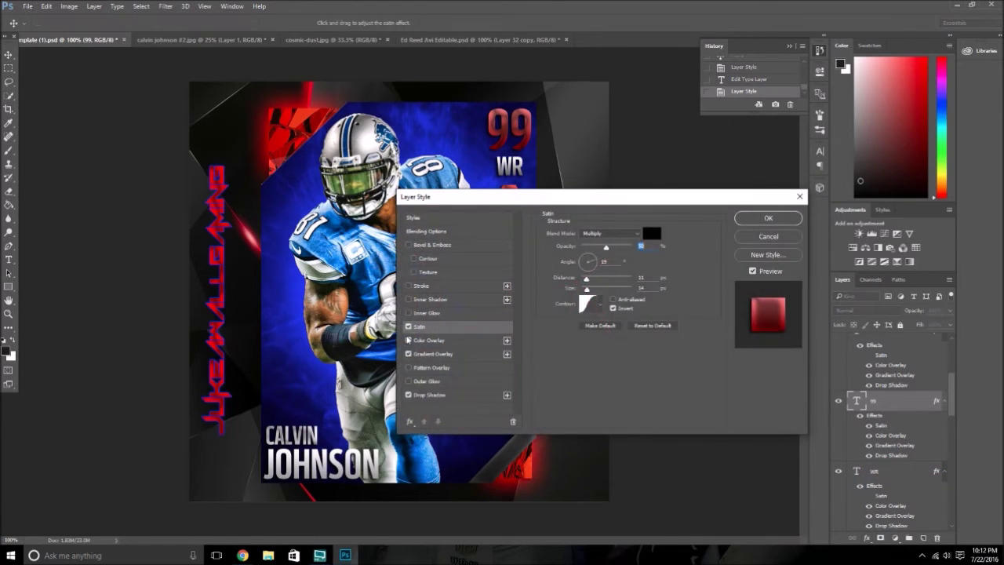
{"action": "left_click", "coordinate": [471, 340]}
{"action": "left_click", "coordinate": [645, 234]}
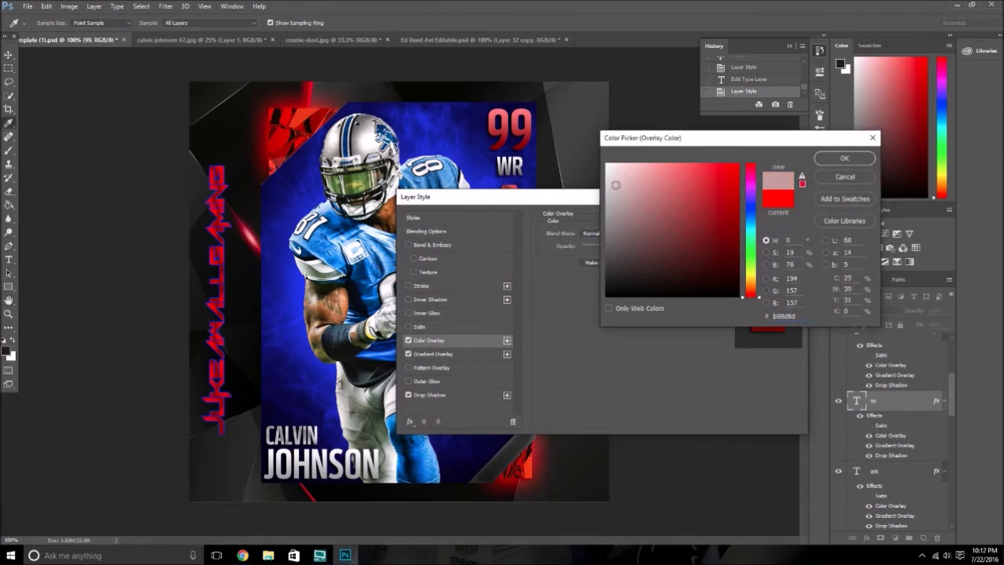
{"action": "type", "text": "ffffff"}
{"action": "left_click", "coordinate": [844, 159]}
{"action": "left_click", "coordinate": [769, 217]}
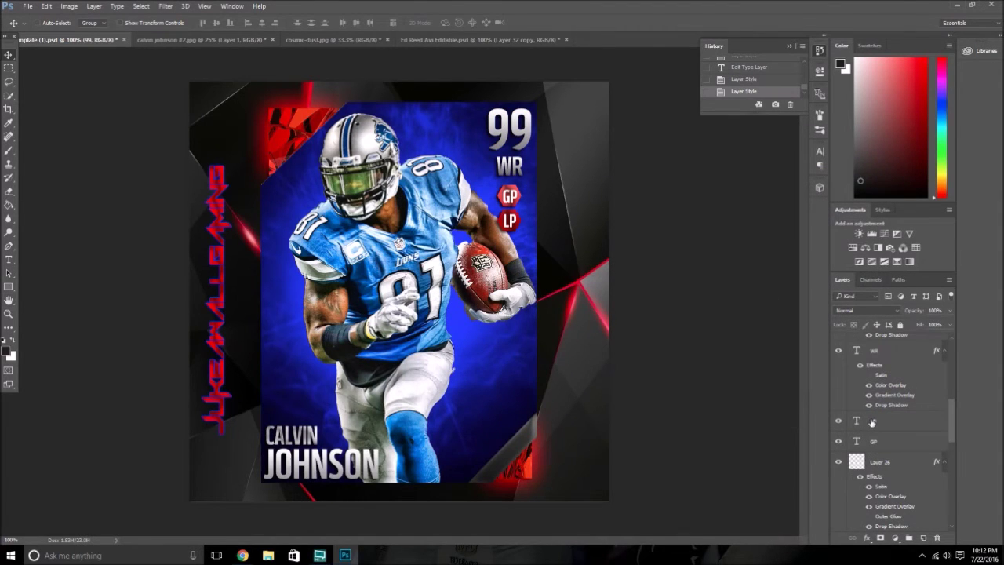
Step: Replace the GP text in the upper red hexagon badge with SP and commit the edit
{"action": "left_click", "coordinate": [873, 422]}
{"action": "left_click", "coordinate": [9, 259]}
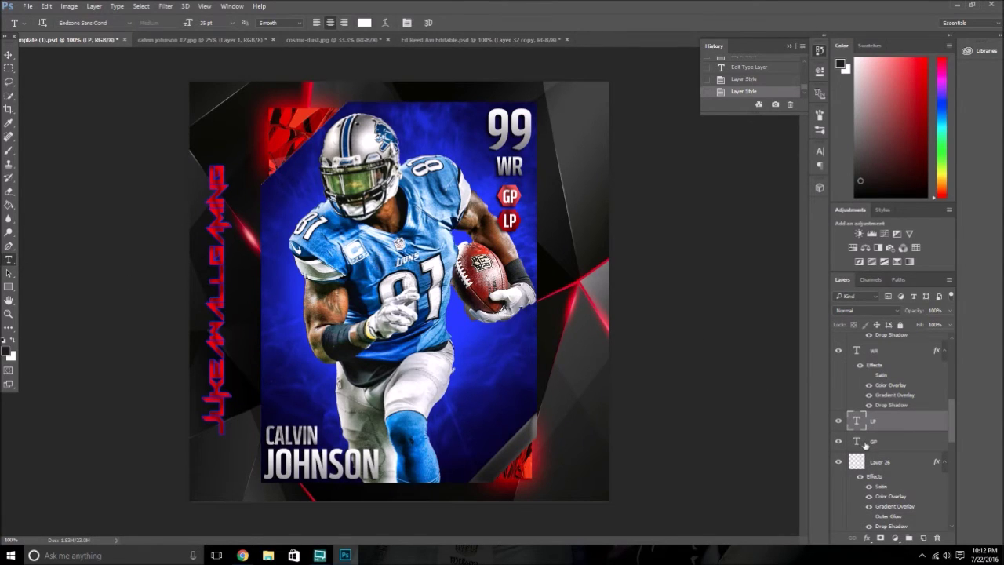
{"action": "left_click", "coordinate": [865, 442]}
{"action": "double_click", "coordinate": [509, 196]}
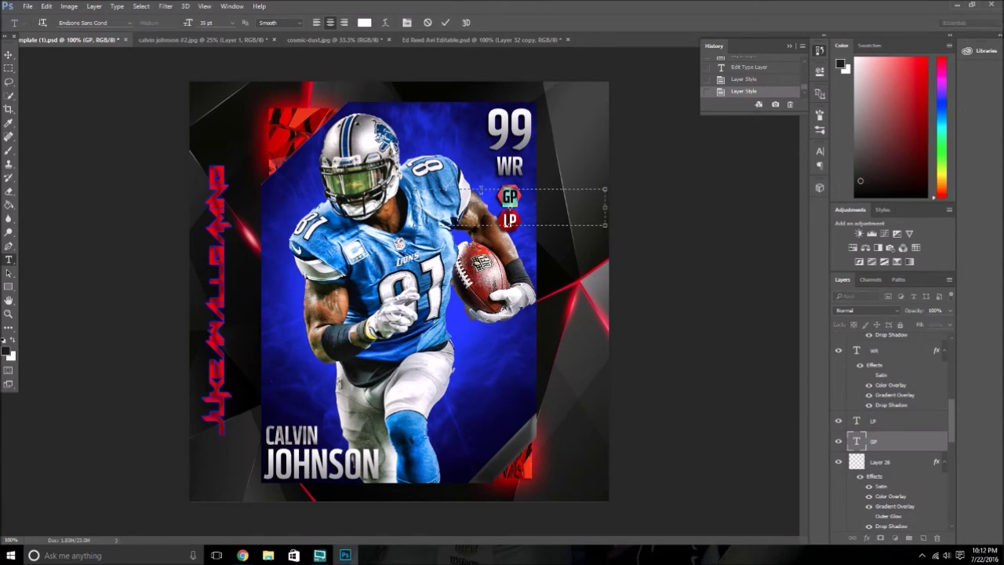
{"action": "type", "text": "SP"}
{"action": "left_click", "coordinate": [445, 21]}
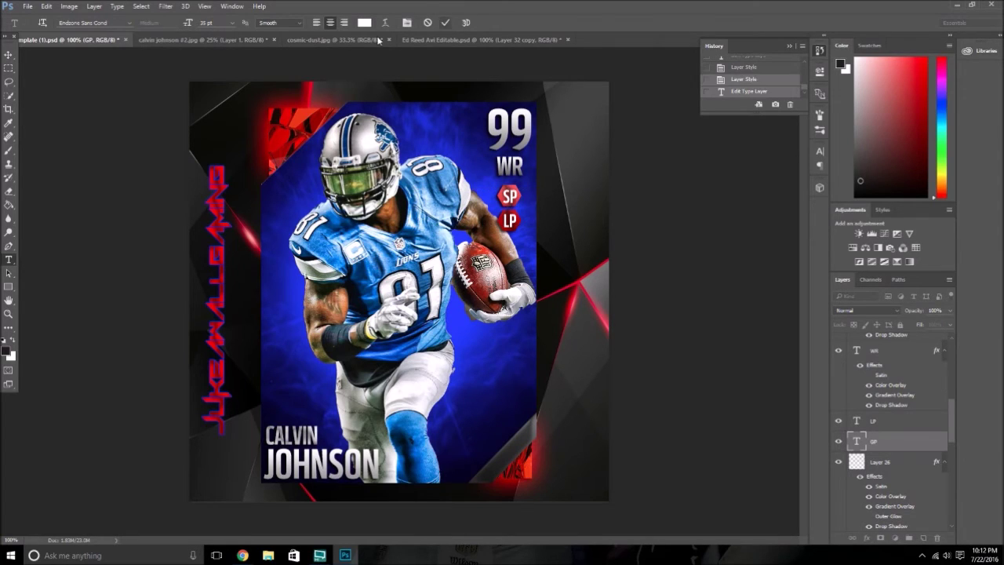
Step: Nudge the SP and LP badge texts up one step each within their hexagons
{"action": "left_click", "coordinate": [8, 55]}
{"action": "key", "text": "Up"}
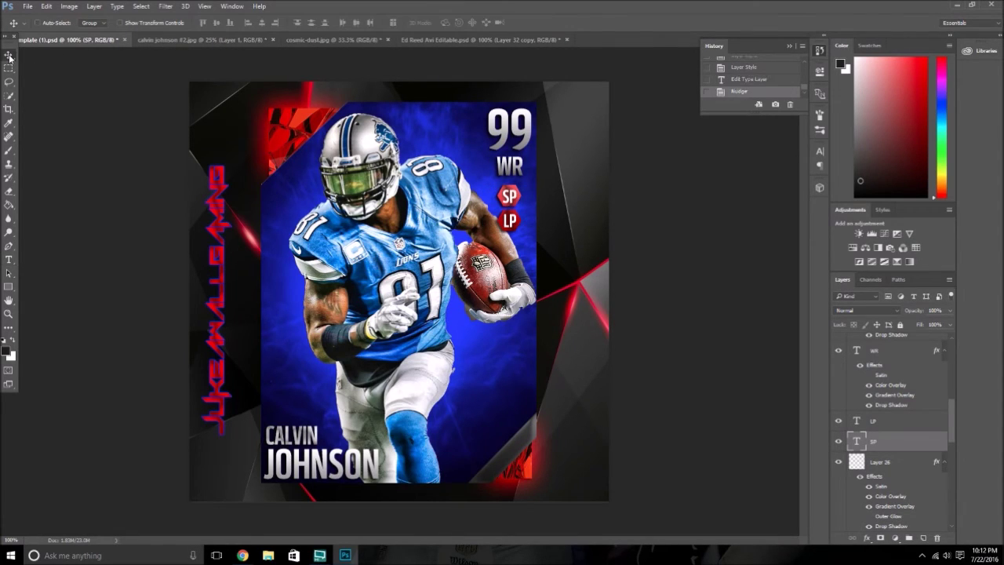
{"action": "left_click", "coordinate": [898, 422]}
{"action": "key", "text": "Up"}
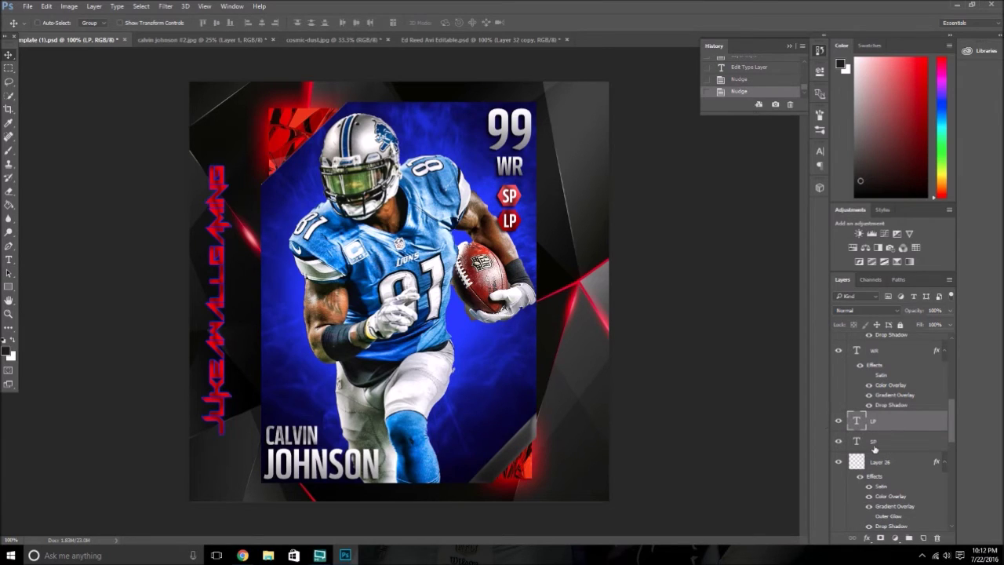
{"action": "scroll", "coordinate": [882, 448], "scroll_direction": "down", "scroll_amount": 2}
{"action": "scroll", "coordinate": [914, 442], "scroll_direction": "down", "scroll_amount": 2}
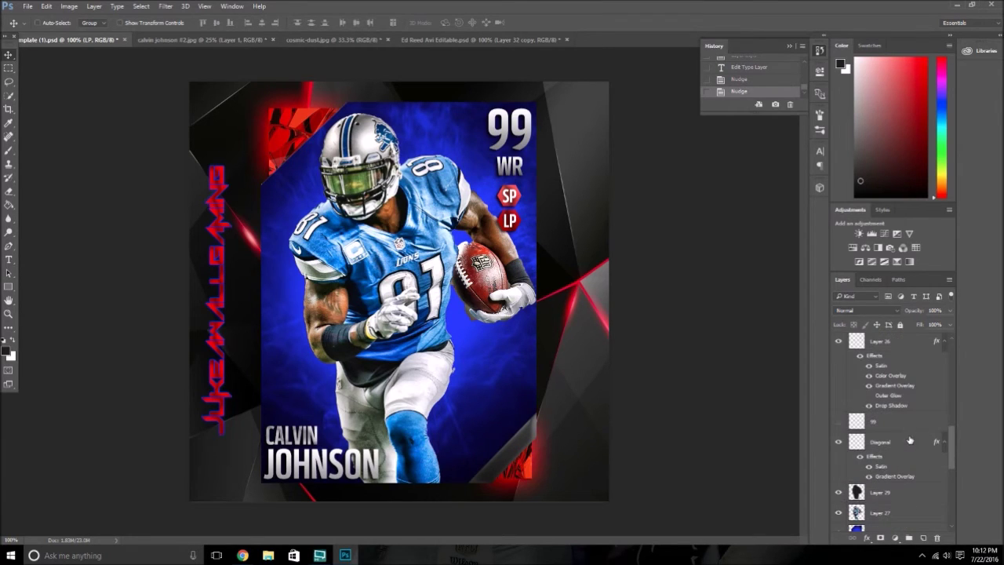
{"action": "scroll", "coordinate": [910, 441], "scroll_direction": "down", "scroll_amount": 6}
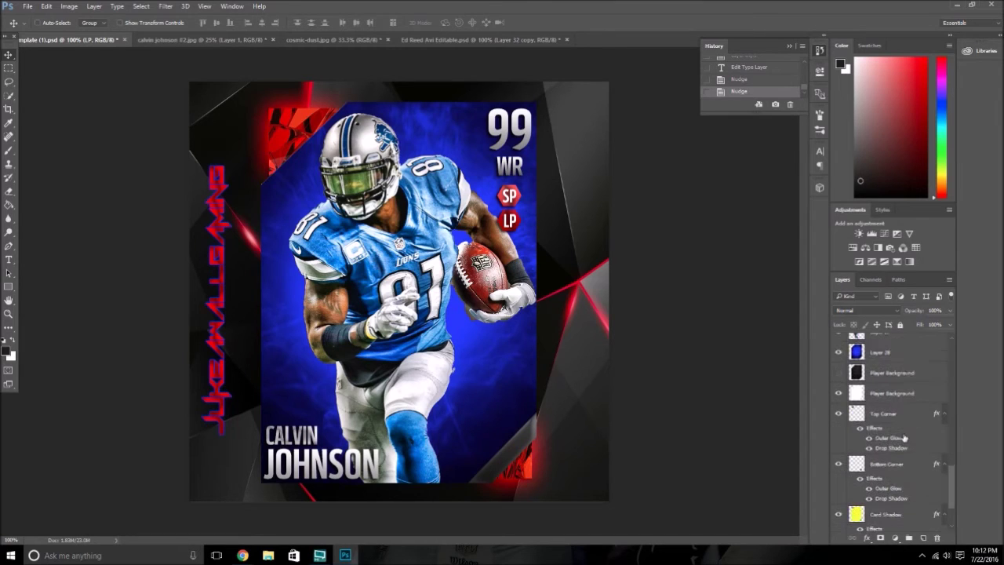
{"action": "scroll", "coordinate": [902, 434], "scroll_direction": "down", "scroll_amount": 2}
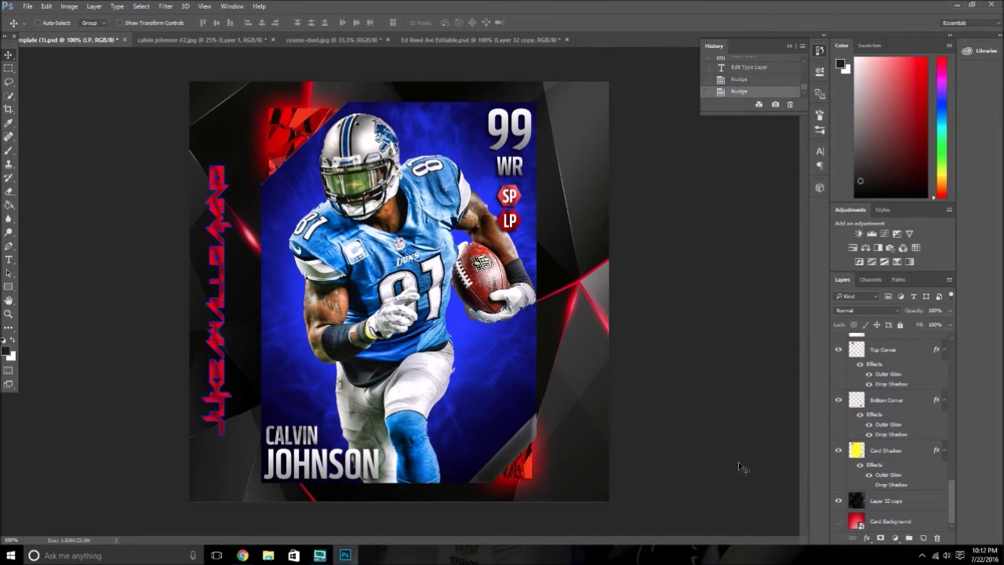
Step: Switch to Chrome and look through the Google Images results for Calvin Johnson, including the source photo of the player
{"action": "left_click", "coordinate": [242, 555]}
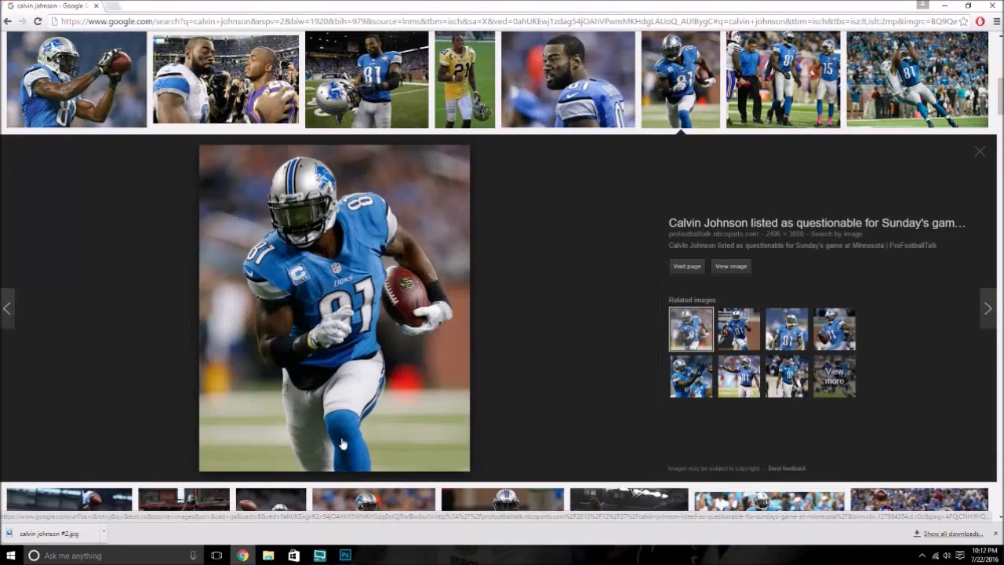
{"action": "scroll", "coordinate": [363, 338], "scroll_direction": "up", "scroll_amount": 3}
{"action": "scroll", "coordinate": [363, 338], "scroll_direction": "up", "scroll_amount": 4}
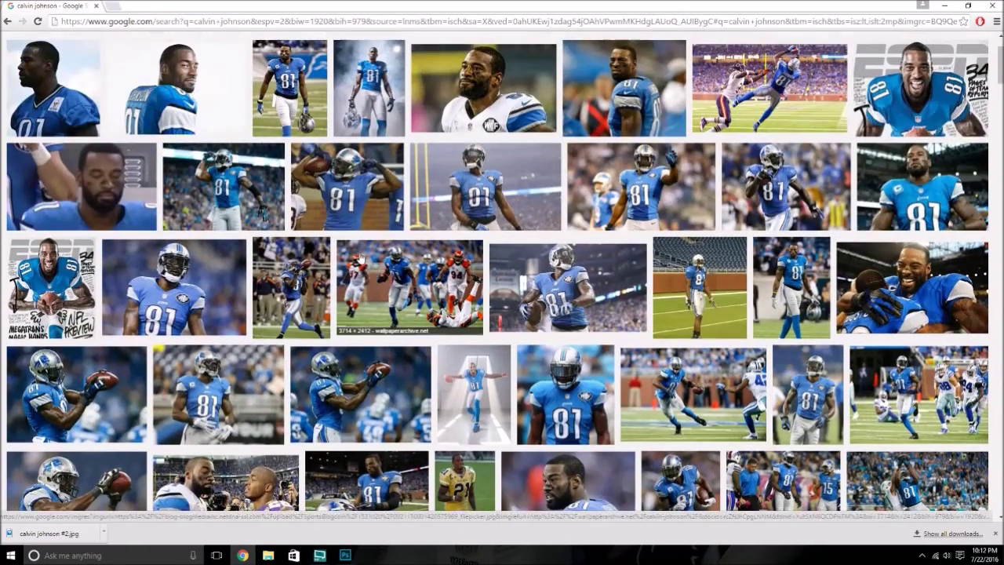
{"action": "scroll", "coordinate": [343, 281], "scroll_direction": "up", "scroll_amount": 2}
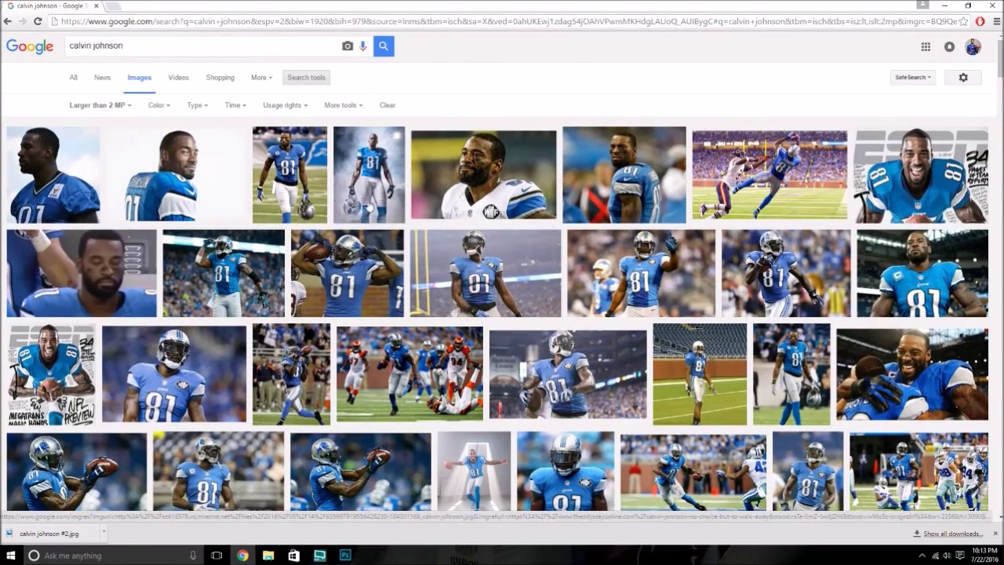
{"action": "scroll", "coordinate": [910, 260], "scroll_direction": "down", "scroll_amount": 1}
{"action": "scroll", "coordinate": [910, 261], "scroll_direction": "down", "scroll_amount": 3}
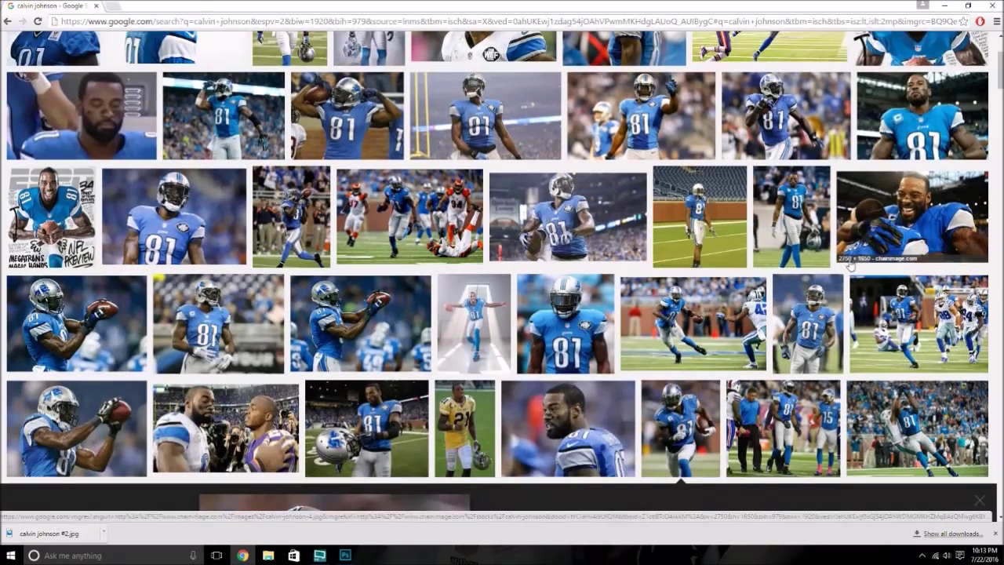
{"action": "left_click", "coordinate": [681, 428]}
{"action": "scroll", "coordinate": [811, 259], "scroll_direction": "down", "scroll_amount": 6}
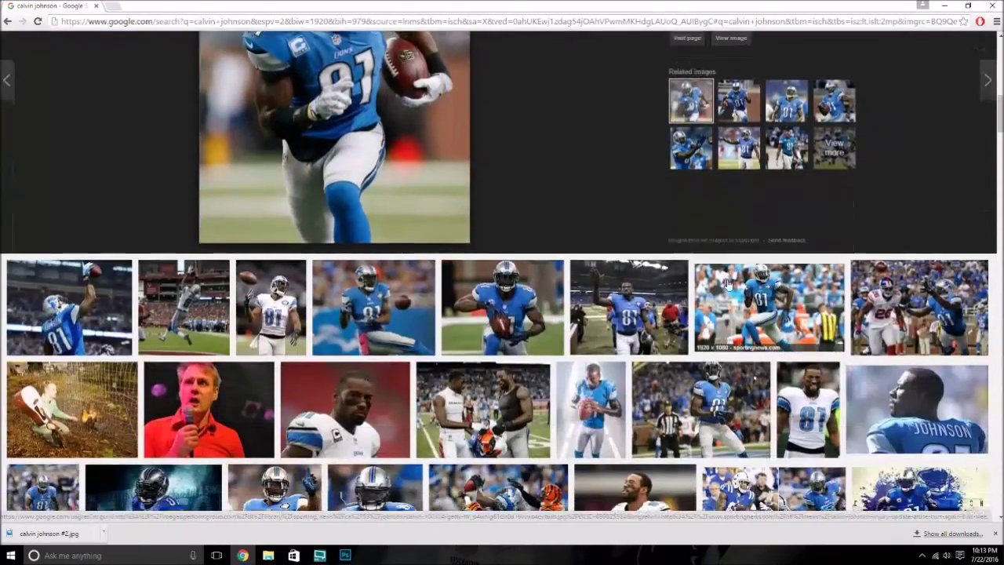
{"action": "scroll", "coordinate": [563, 292], "scroll_direction": "down", "scroll_amount": 3}
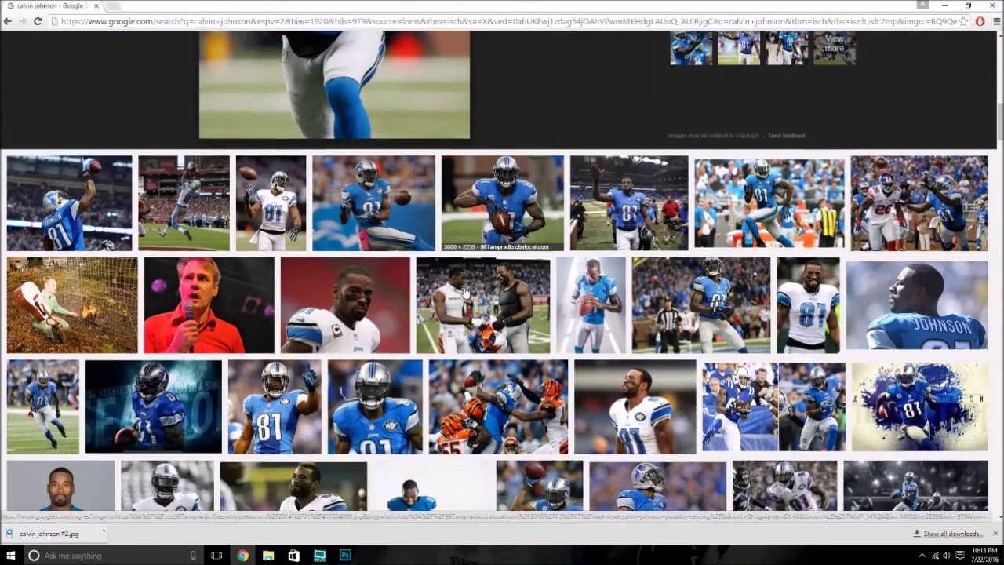
Step: Browse the Calvin Johnson image results and copy the front-facing close-up photo with the helmet and WCF jersey patch
{"action": "scroll", "coordinate": [637, 284], "scroll_direction": "down", "scroll_amount": 5}
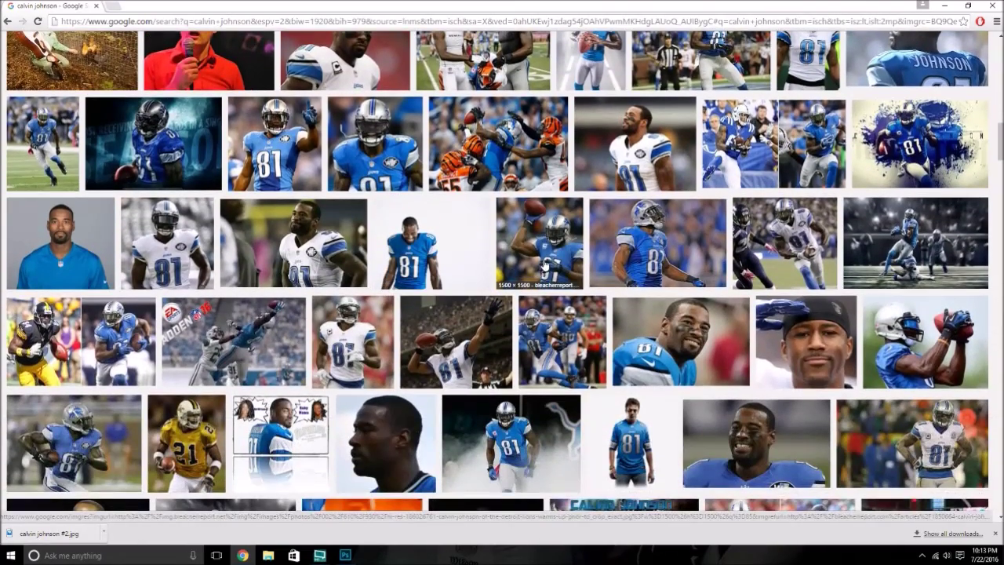
{"action": "left_click", "coordinate": [651, 247]}
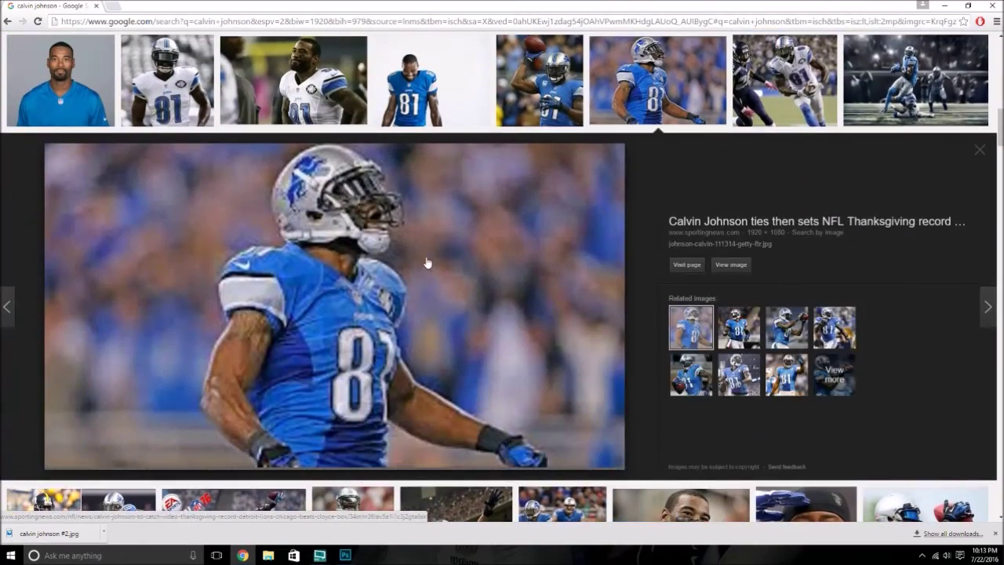
{"action": "right_click", "coordinate": [376, 256]}
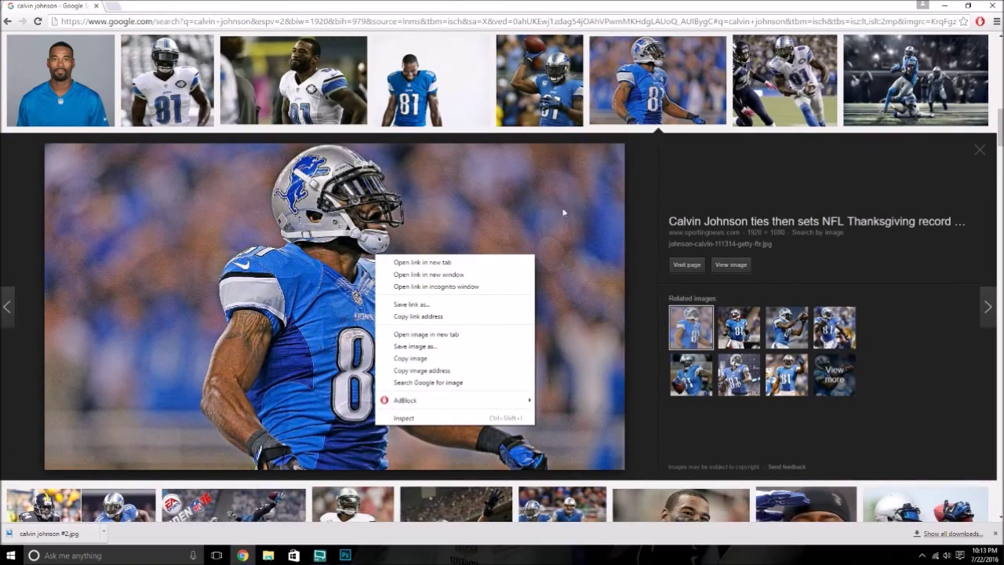
{"action": "left_click", "coordinate": [667, 218]}
{"action": "scroll", "coordinate": [508, 223], "scroll_direction": "up", "scroll_amount": 5}
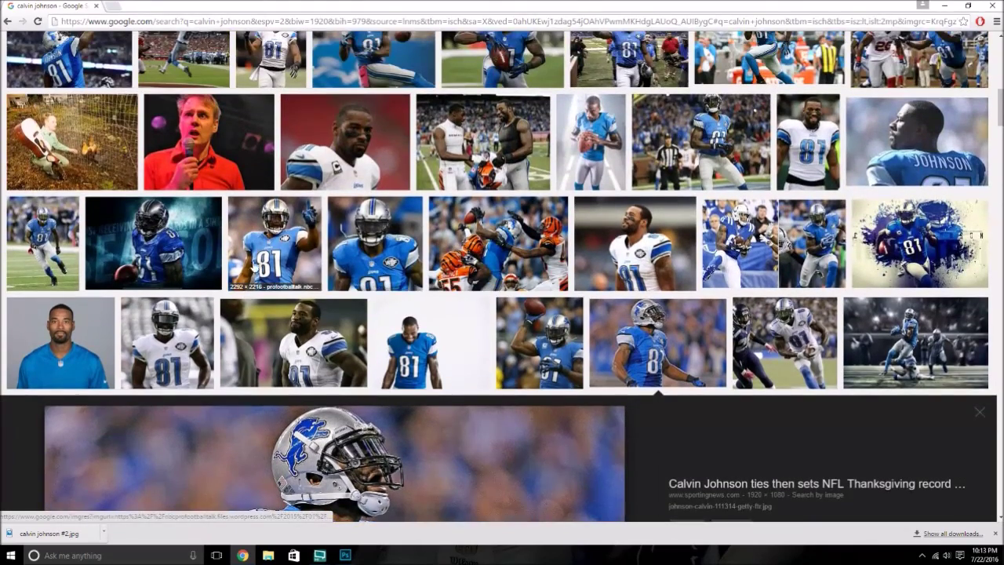
{"action": "left_click", "coordinate": [345, 262]}
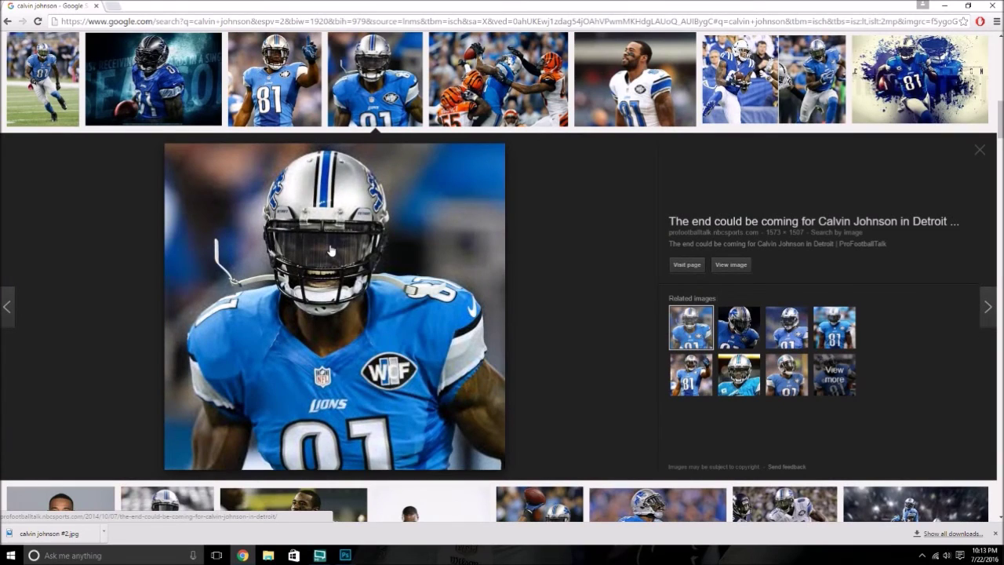
{"action": "right_click", "coordinate": [328, 251]}
{"action": "left_click", "coordinate": [370, 350]}
Step: Switch to Photoshop and paste the copied helmet photo directly above Layer 32 copy, shifting it slightly behind the card
{"action": "left_click", "coordinate": [345, 555]}
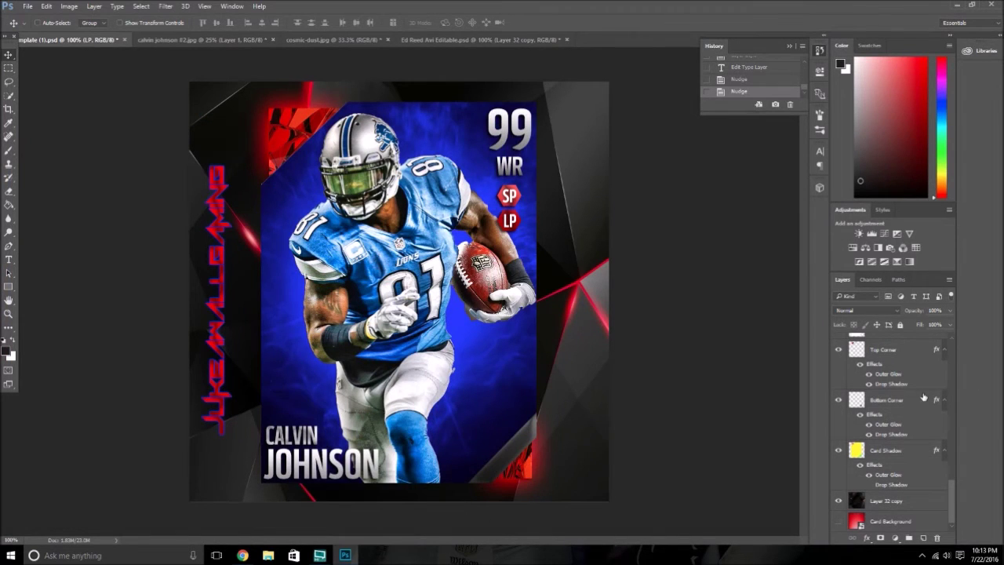
{"action": "left_click", "coordinate": [887, 502]}
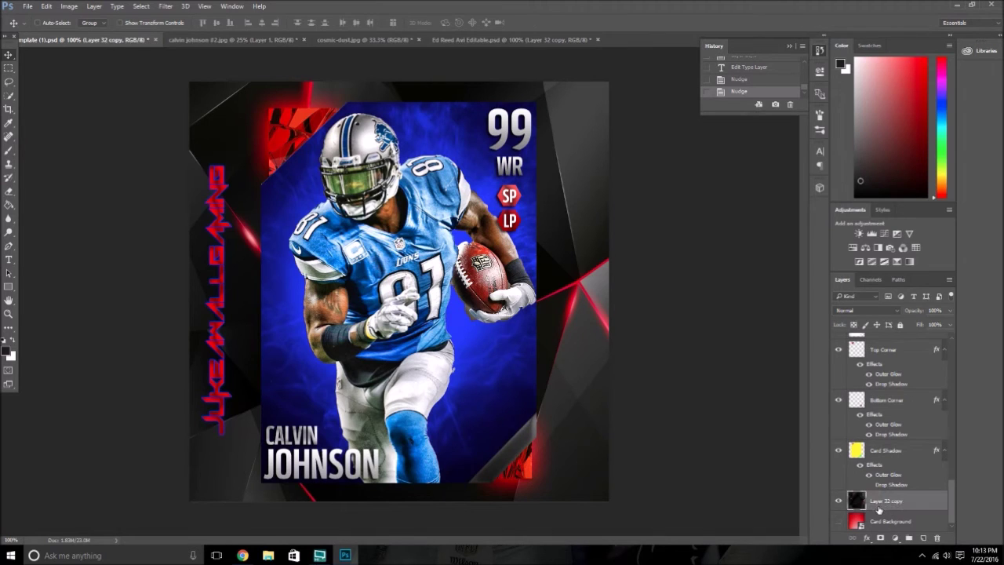
{"action": "key", "text": "ctrl+v"}
{"action": "left_click_drag", "start_coordinate": [259, 145], "coordinate": [276, 129]}
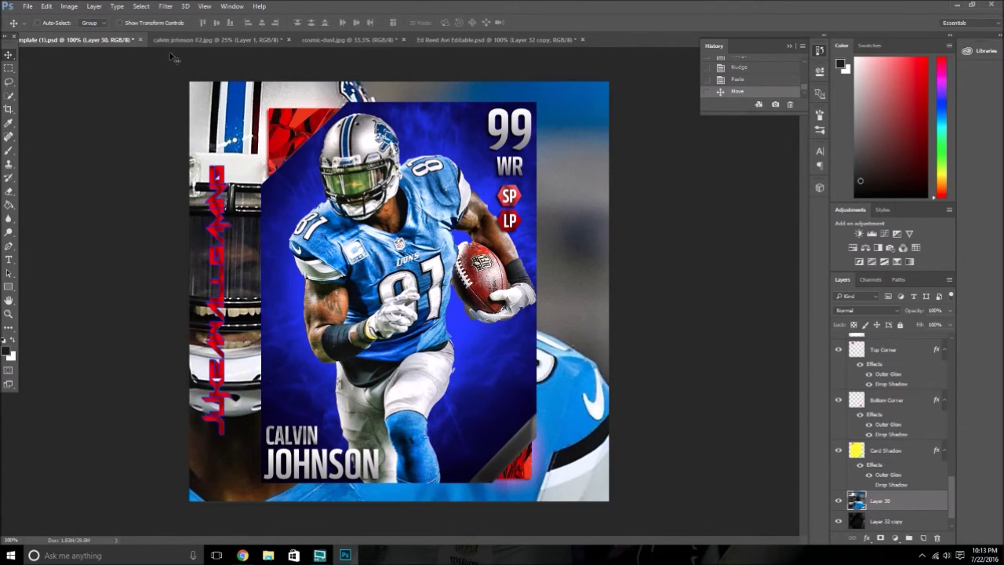
Step: Scale down the pasted helmet photo and position it so the helmet shows along the strip beside the JUKEAWALLGAMING text
{"action": "left_click", "coordinate": [46, 5]}
{"action": "left_click", "coordinate": [86, 211]}
{"action": "left_click_drag", "start_coordinate": [246, 127], "coordinate": [372, 145]}
{"action": "left_click_drag", "start_coordinate": [123, 139], "coordinate": [471, 221]}
{"action": "left_click_drag", "start_coordinate": [343, 337], "coordinate": [389, 181]}
{"action": "left_click", "coordinate": [455, 22]}
Step: Compare Overlay and Soft Light on the helmet photo layer and settle on the Soft Light blend mode
{"action": "left_click", "coordinate": [844, 312]}
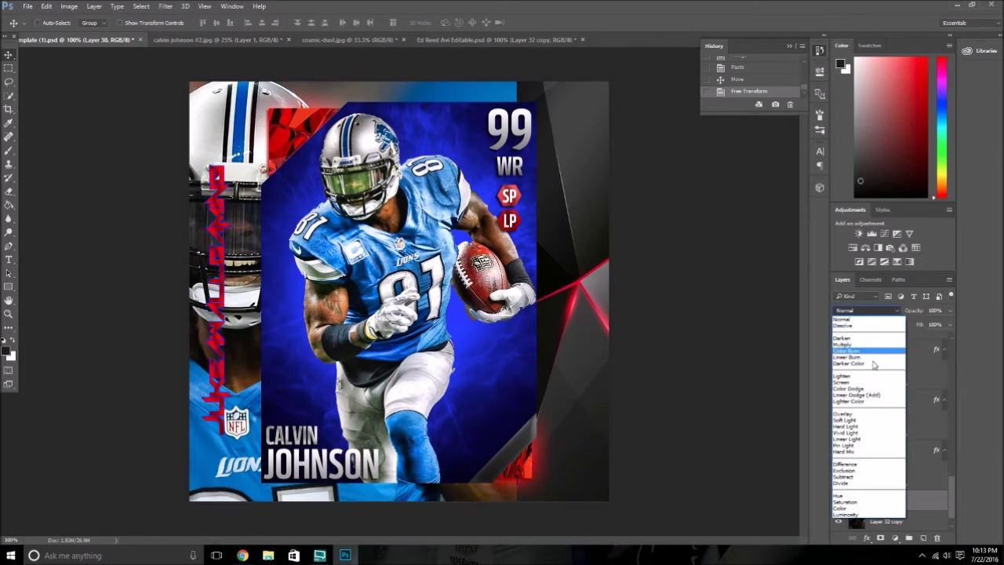
{"action": "left_click", "coordinate": [878, 424]}
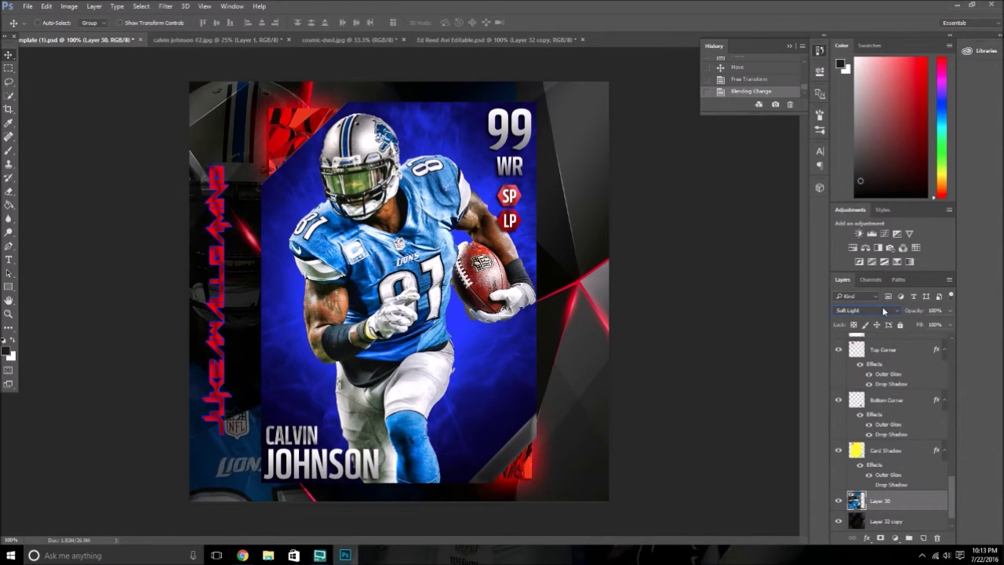
{"action": "left_click", "coordinate": [884, 311]}
{"action": "left_click", "coordinate": [869, 414]}
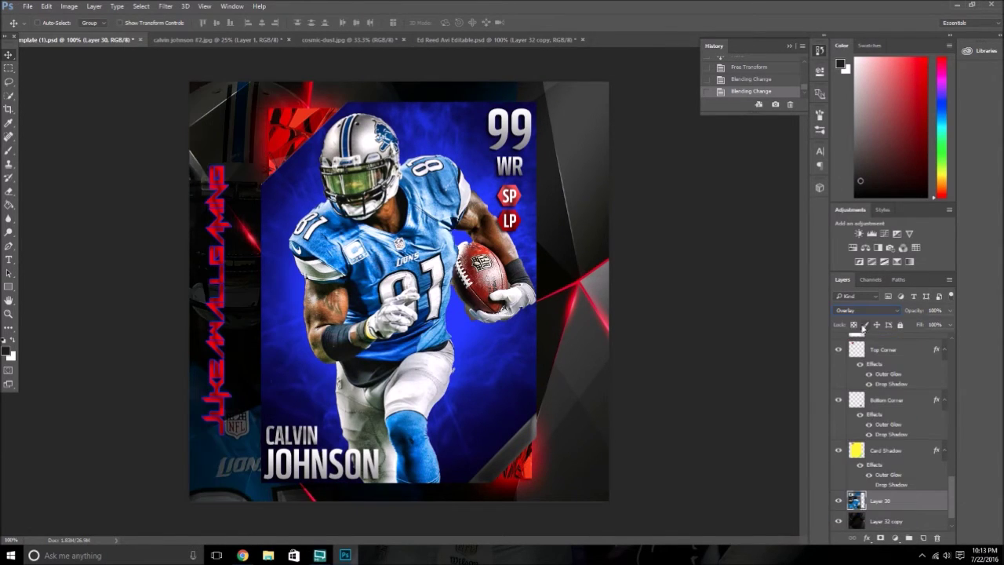
{"action": "left_click", "coordinate": [867, 312]}
{"action": "left_click", "coordinate": [860, 422]}
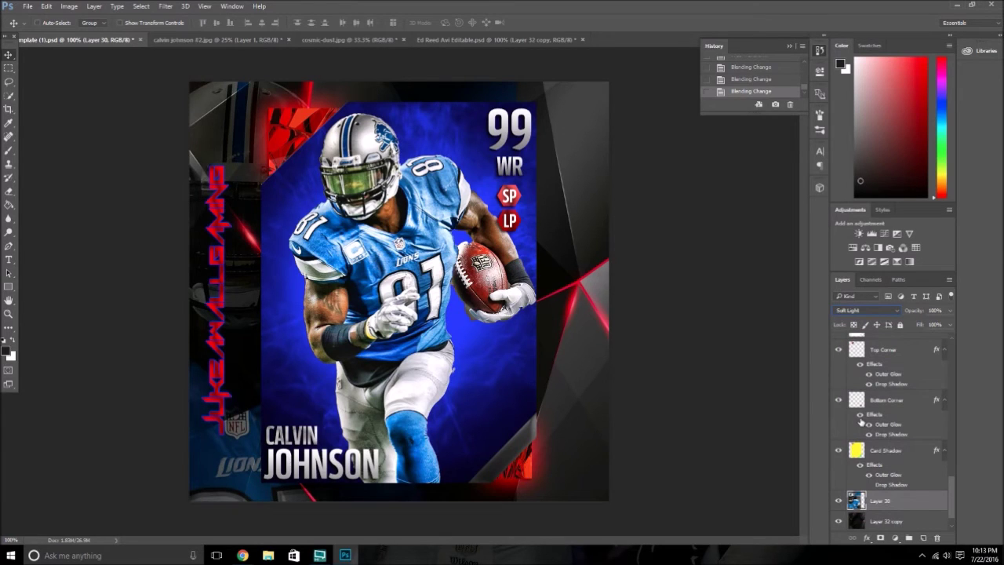
Step: Duplicate the helmet photo layer and set the copy's blend mode to Overlay
{"action": "key", "text": "ctrl+j"}
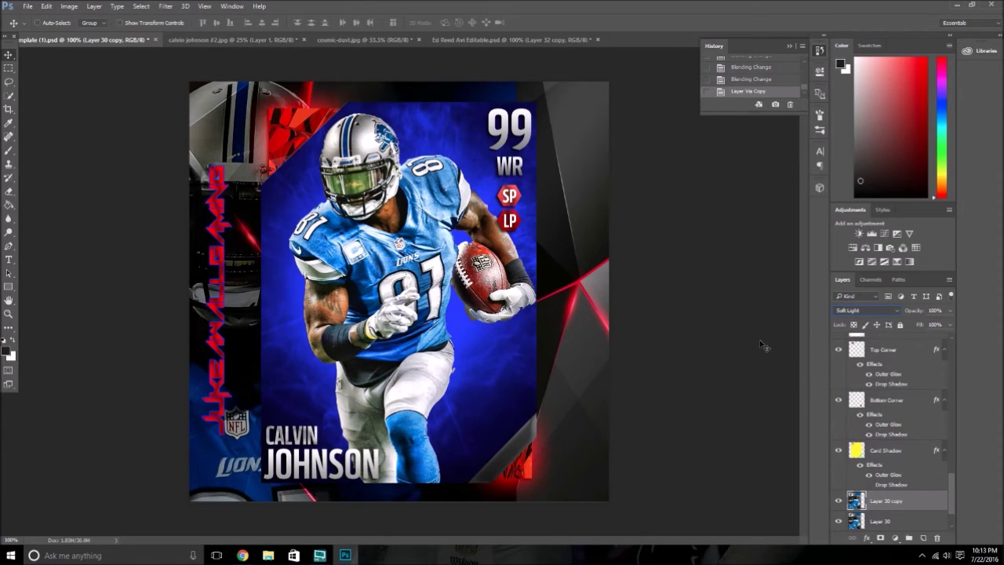
{"action": "left_click", "coordinate": [863, 310]}
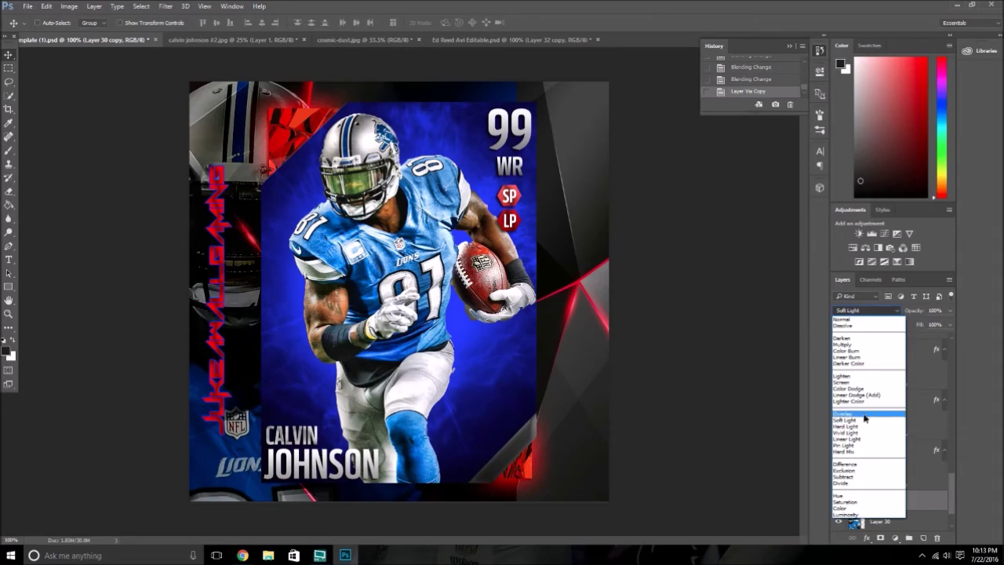
{"action": "left_click", "coordinate": [859, 417]}
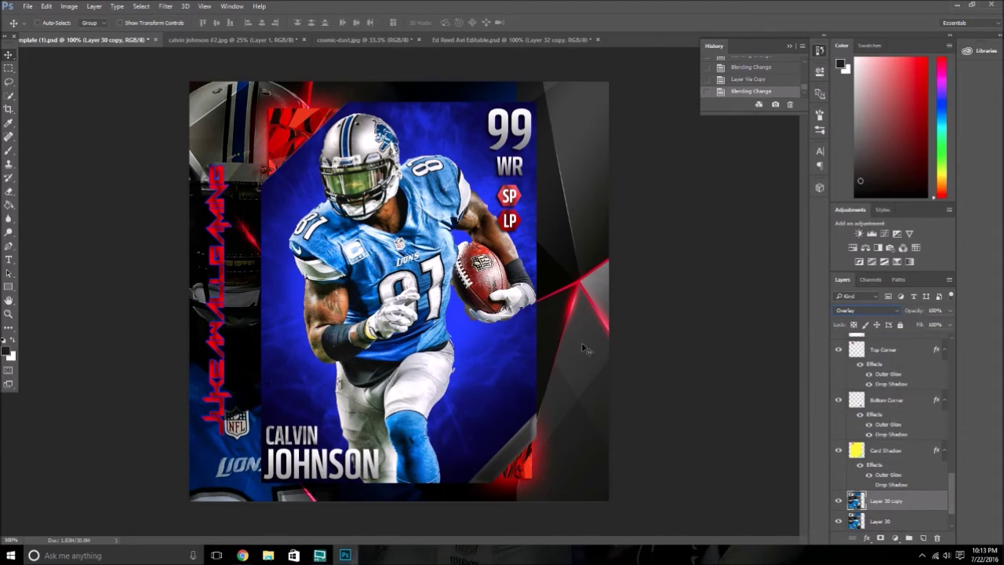
Step: Switch to Chrome and search Google Images for "lions logo png"
{"action": "left_click", "coordinate": [242, 554]}
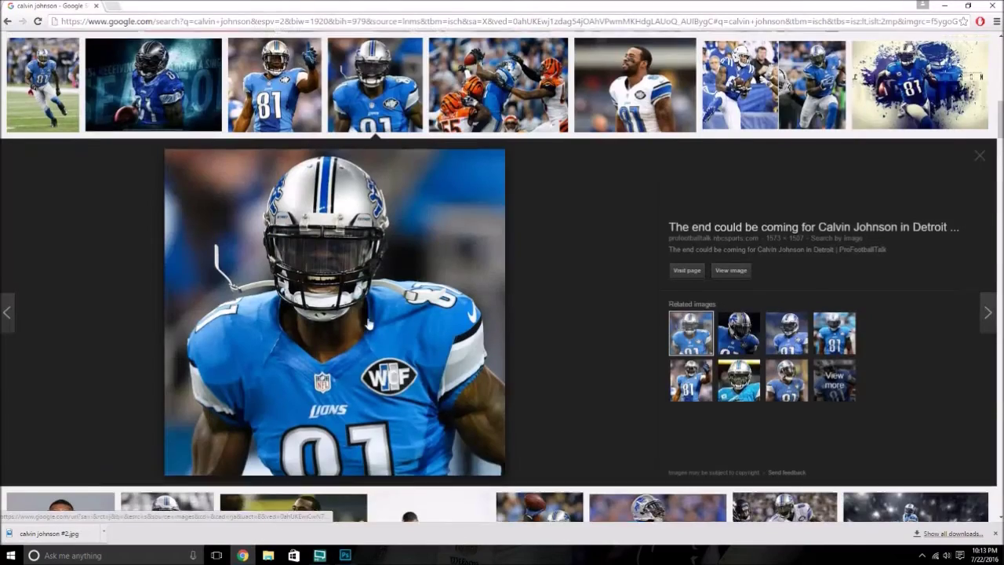
{"action": "scroll", "coordinate": [200, 61], "scroll_direction": "up", "scroll_amount": 5}
{"action": "left_click_drag", "start_coordinate": [200, 45], "coordinate": [39, 51]}
{"action": "type", "text": "lions"}
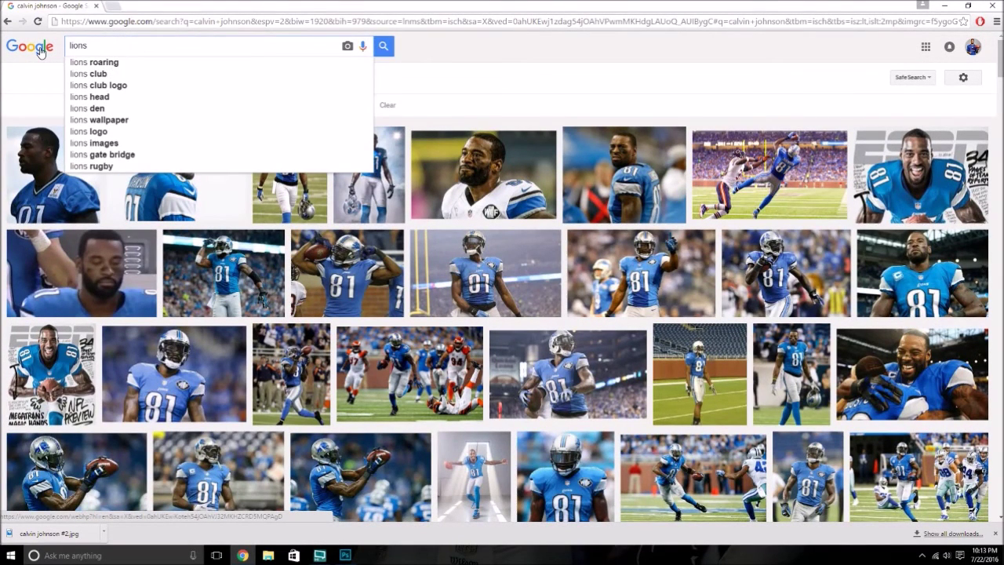
{"action": "type", "text": "logo png"}
{"action": "key", "text": "Return"}
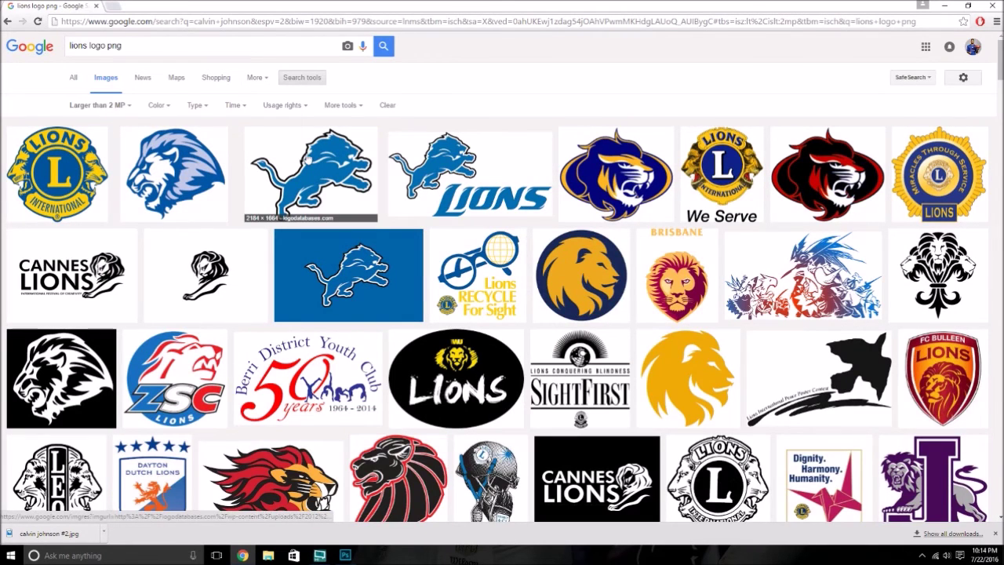
Step: Filter the logo results to images larger than 800×600 and copy the blue Detroit Lions logo from Wikipedia
{"action": "left_click", "coordinate": [309, 159]}
{"action": "scroll", "coordinate": [112, 135], "scroll_direction": "up", "scroll_amount": 1}
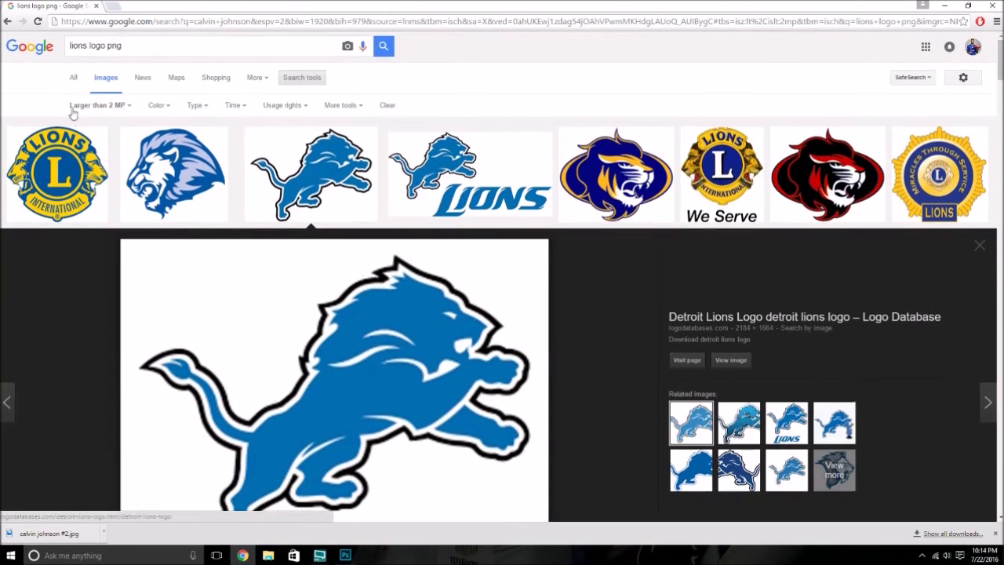
{"action": "left_click", "coordinate": [98, 105]}
{"action": "mouse_move", "coordinate": [148, 183]}
{"action": "left_click", "coordinate": [184, 180]}
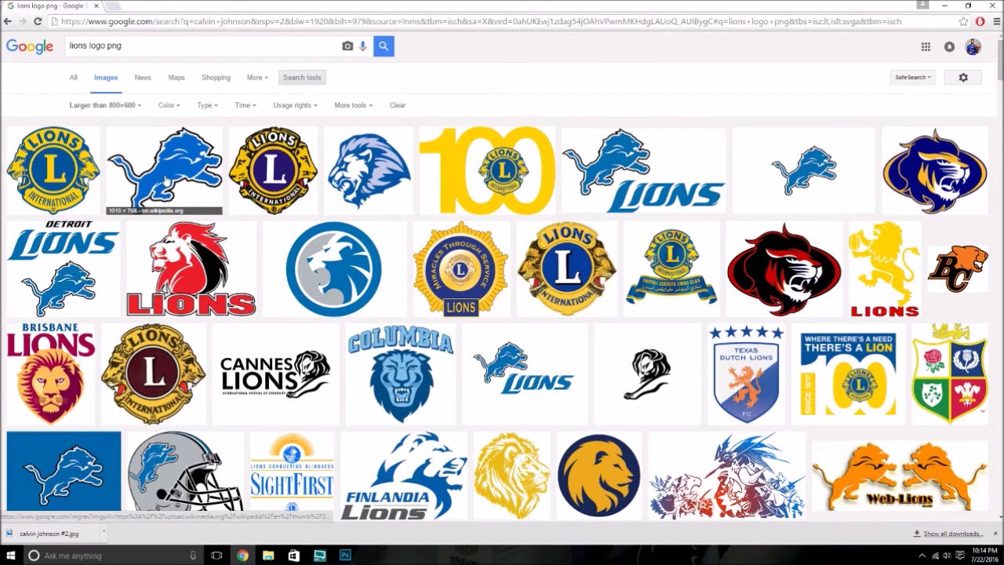
{"action": "left_click", "coordinate": [164, 169]}
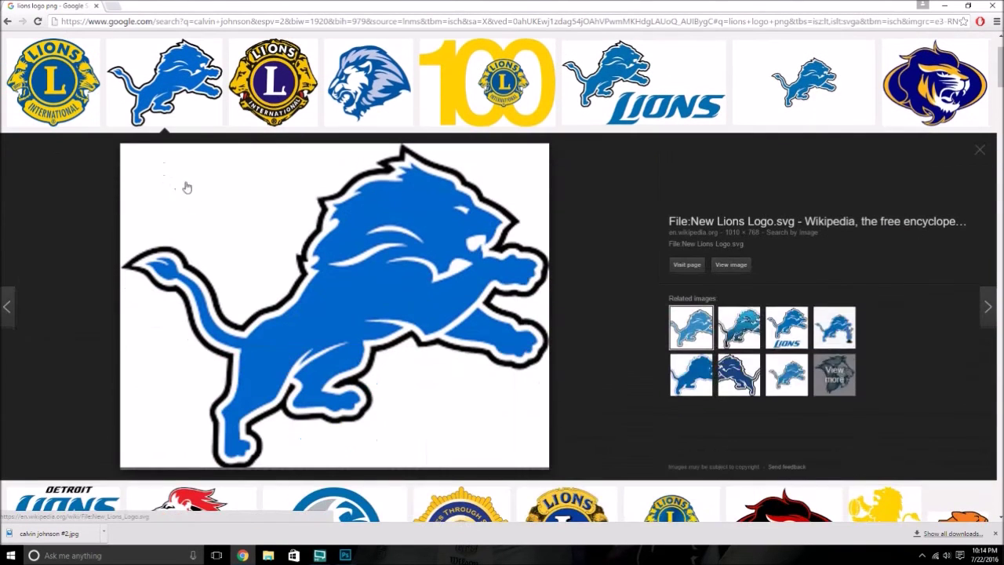
{"action": "right_click", "coordinate": [338, 235]}
{"action": "left_click", "coordinate": [378, 335]}
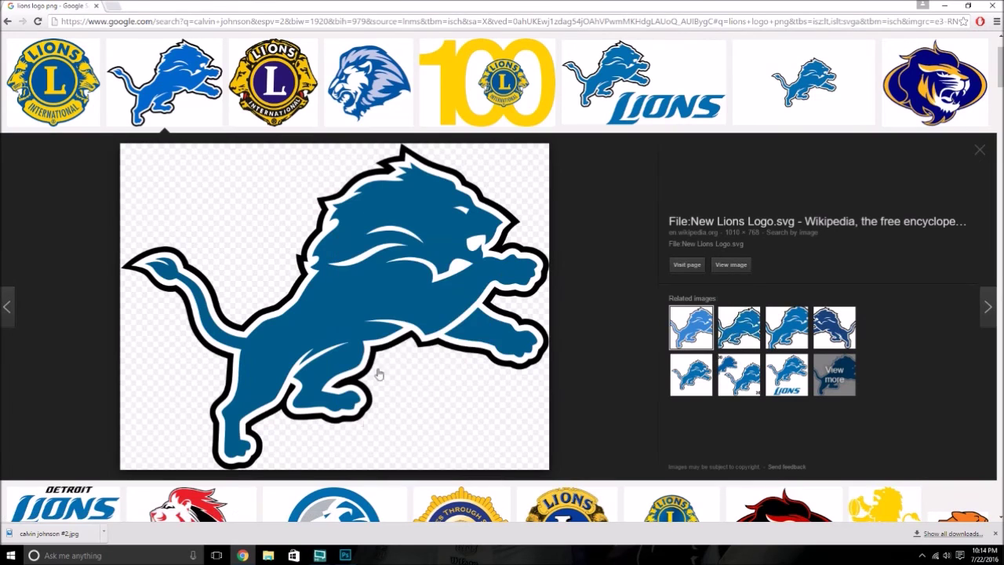
Step: Switch back to Photoshop and paste the Lions logo directly above Layer 32 copy
{"action": "key", "text": "alt+Tab"}
{"action": "scroll", "coordinate": [888, 438], "scroll_direction": "down", "scroll_amount": 2}
{"action": "left_click", "coordinate": [887, 506]}
{"action": "key", "text": "ctrl+v"}
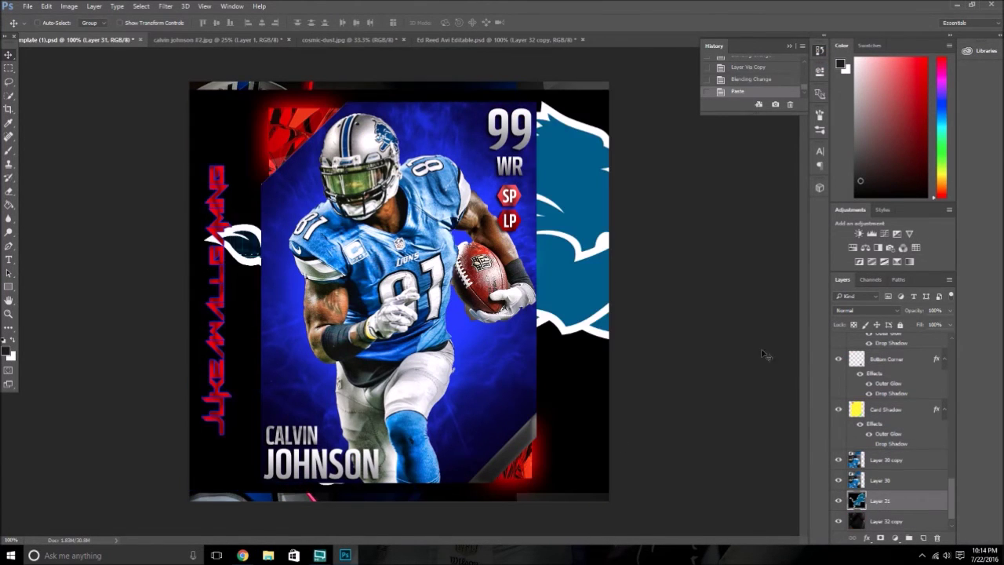
Step: Scale down the Lions logo and move it beside the 99 rating so it peeks out from behind the card's upper edge
{"action": "left_click", "coordinate": [45, 6]}
{"action": "left_click", "coordinate": [71, 203]}
{"action": "left_click_drag", "start_coordinate": [189, 91], "coordinate": [445, 285]}
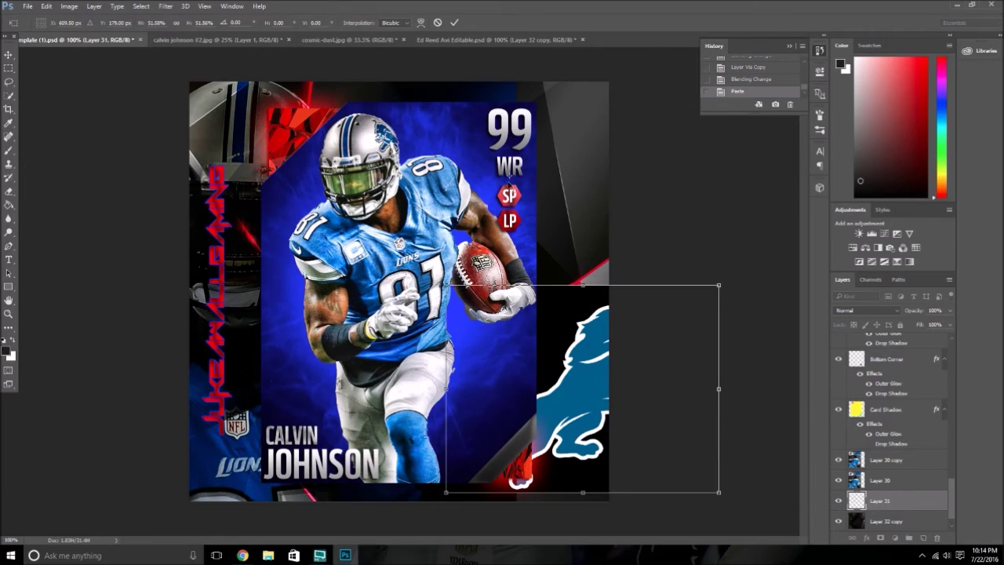
{"action": "left_click_drag", "start_coordinate": [446, 284], "coordinate": [481, 312]}
{"action": "left_click", "coordinate": [454, 23]}
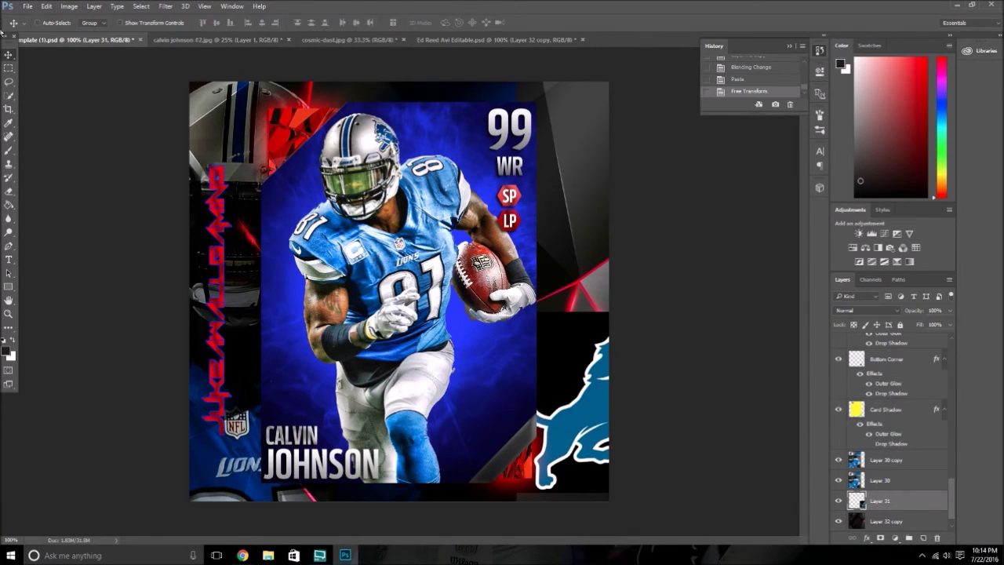
{"action": "left_click_drag", "start_coordinate": [482, 416], "coordinate": [478, 137]}
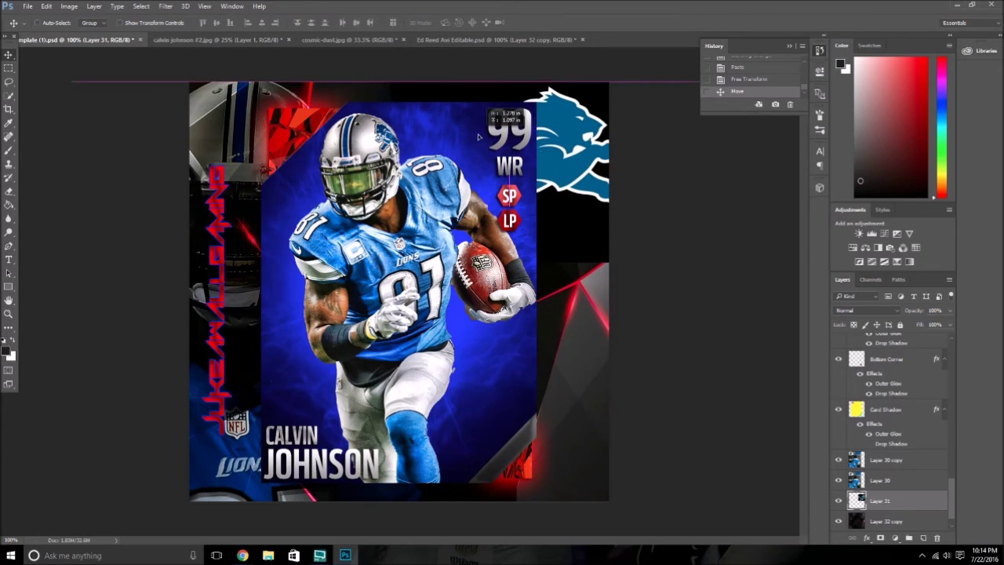
Step: Cut away the Lions logo's black background using the Quick Selection tool, and set the logo layer's blend mode to Soft Light
{"action": "left_click", "coordinate": [8, 81]}
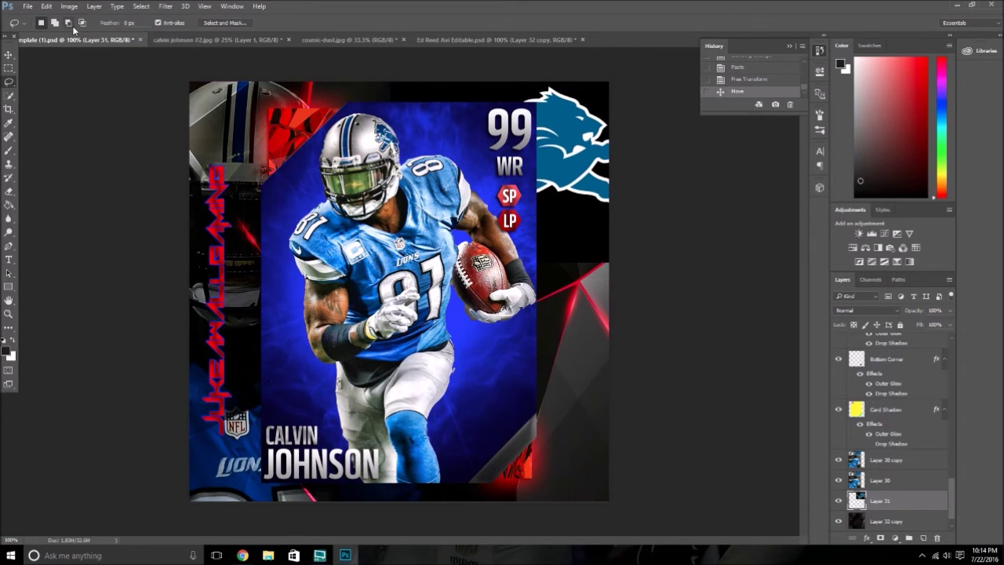
{"action": "left_click", "coordinate": [8, 95]}
{"action": "left_click", "coordinate": [59, 24]}
{"action": "mouse_move", "coordinate": [589, 266]}
{"action": "left_mouse_down"}
{"action": "mouse_move", "coordinate": [493, 133]}
{"action": "mouse_move", "coordinate": [484, 102]}
{"action": "left_mouse_up"}
{"action": "key", "text": "ctrl+x"}
{"action": "left_click", "coordinate": [863, 310]}
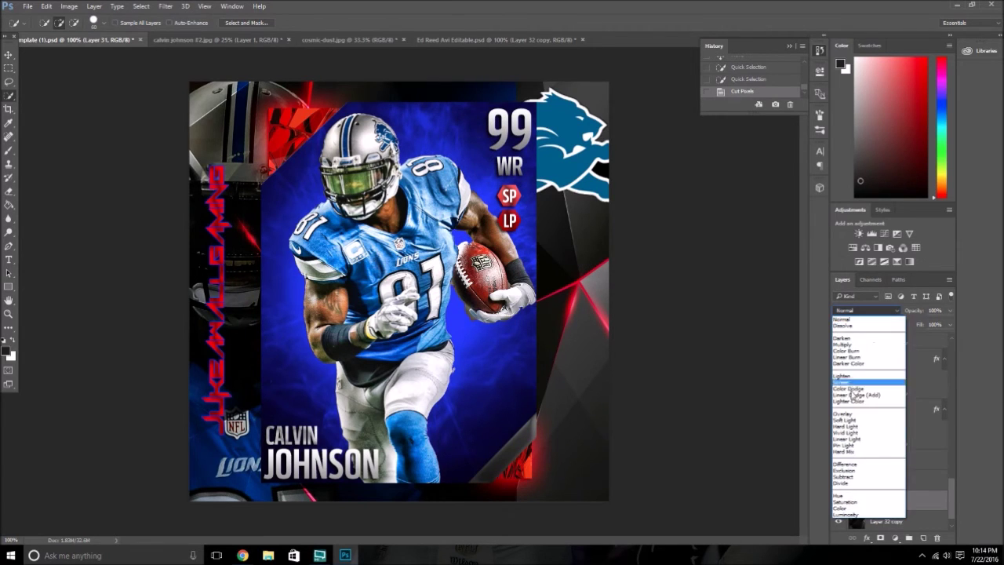
{"action": "left_click", "coordinate": [848, 423]}
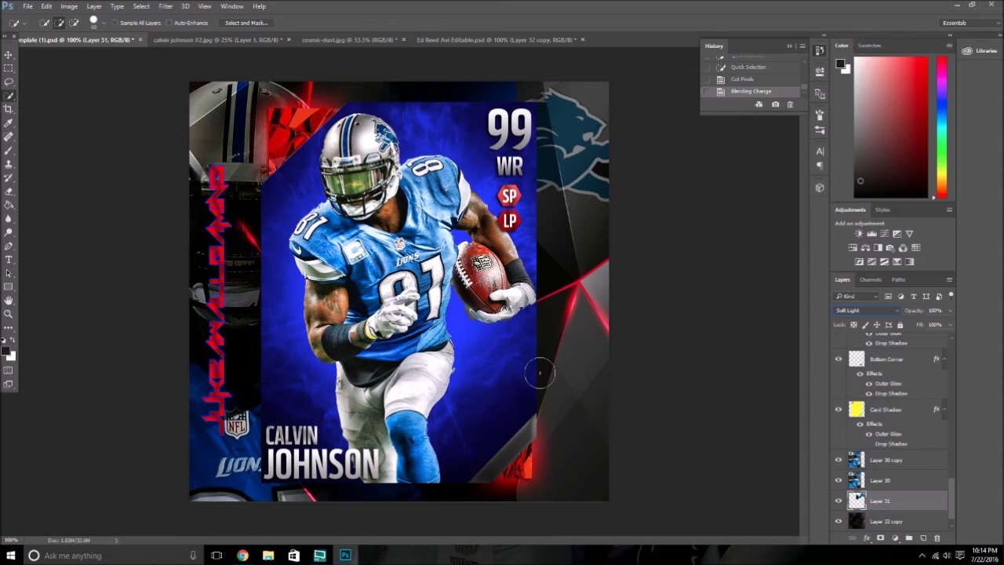
Step: Save the avatar to the Pictures folder as a PNG named "Calvin Johnson MUT Card", using Smallest / Slow compression and no interlacing
{"action": "left_click", "coordinate": [27, 6]}
{"action": "left_click", "coordinate": [70, 126]}
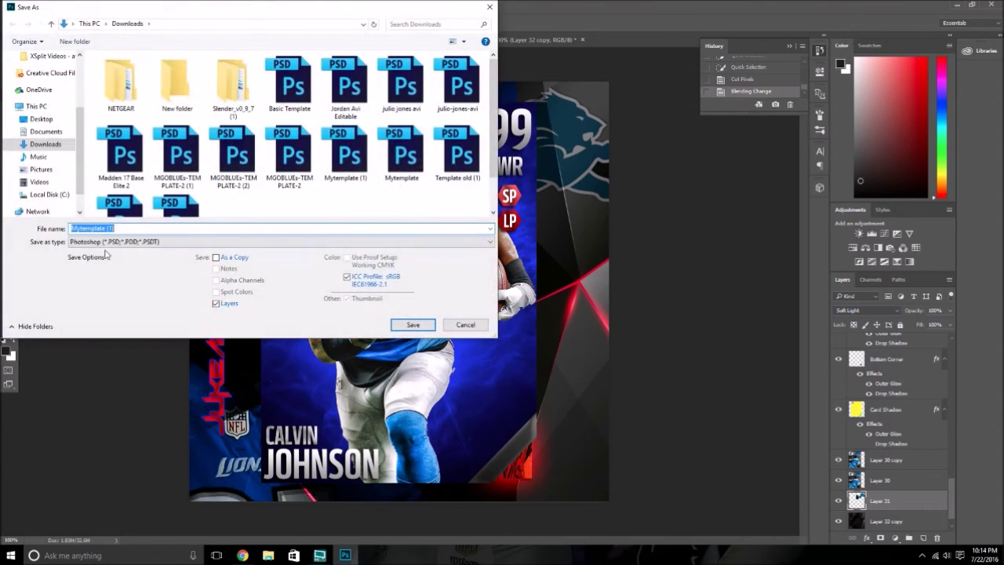
{"action": "left_click", "coordinate": [41, 169]}
{"action": "left_click", "coordinate": [212, 241]}
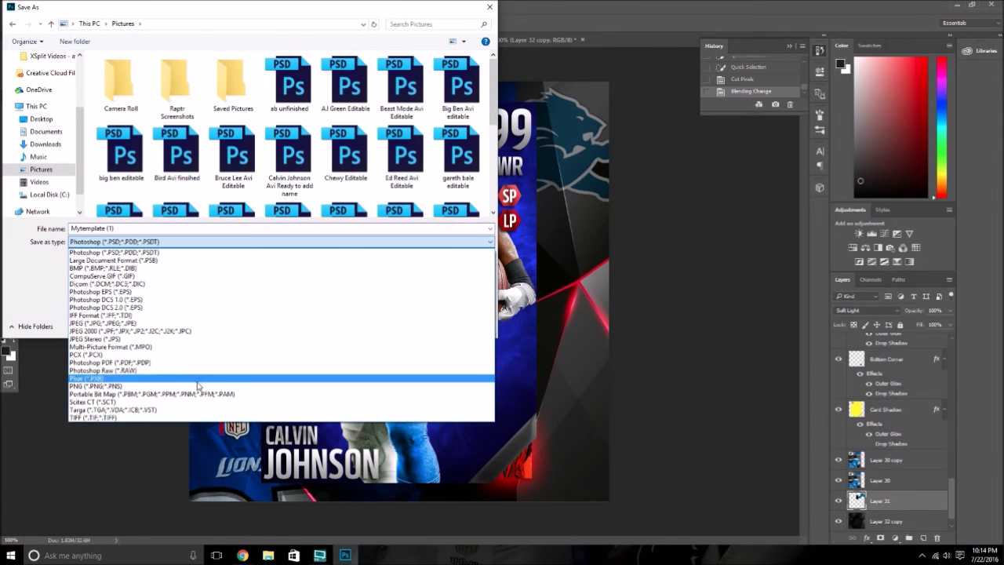
{"action": "left_click", "coordinate": [117, 382]}
{"action": "left_click", "coordinate": [152, 243]}
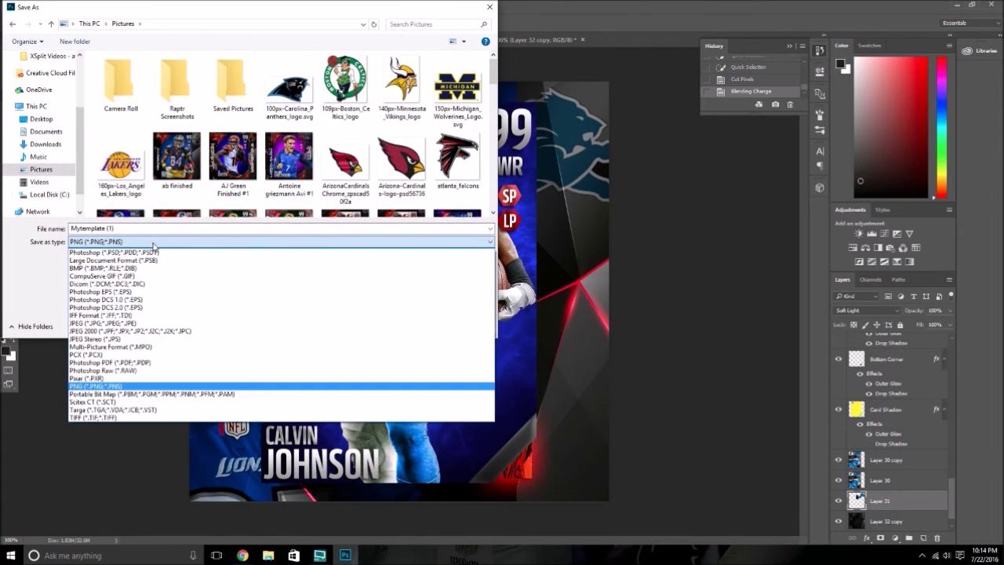
{"action": "left_click", "coordinate": [161, 386]}
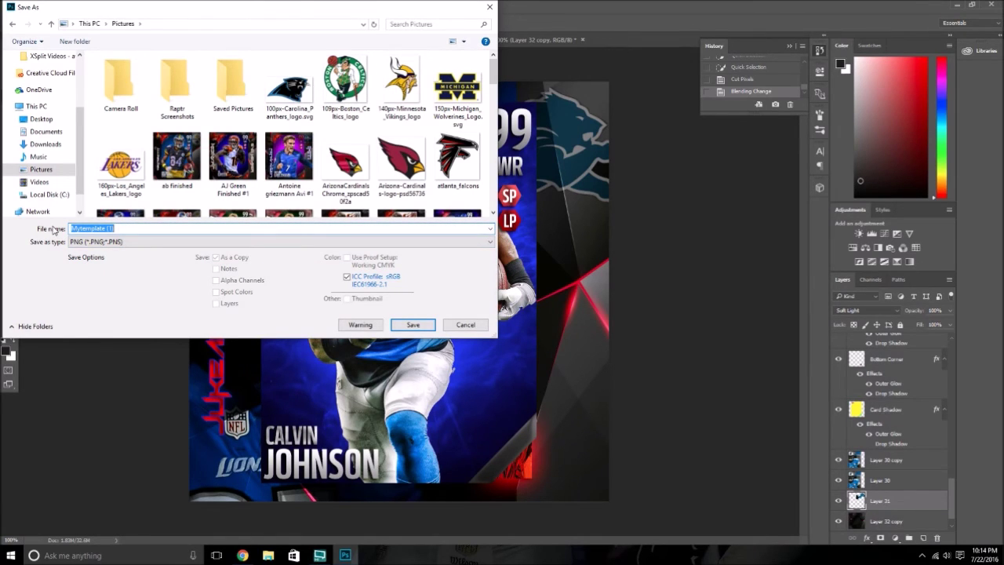
{"action": "type", "text": "Calvin J"}
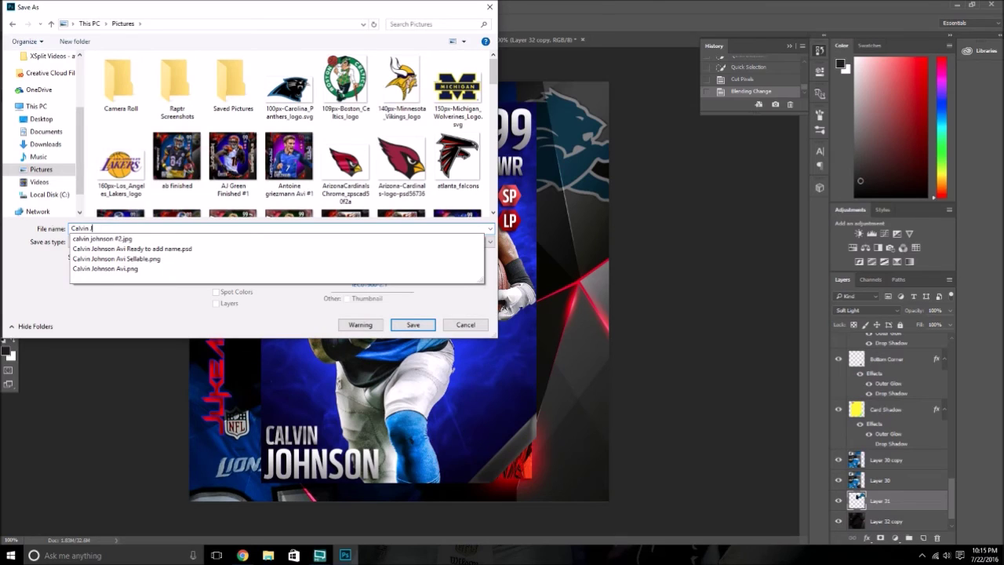
{"action": "type", "text": "ohnson MUT Card"}
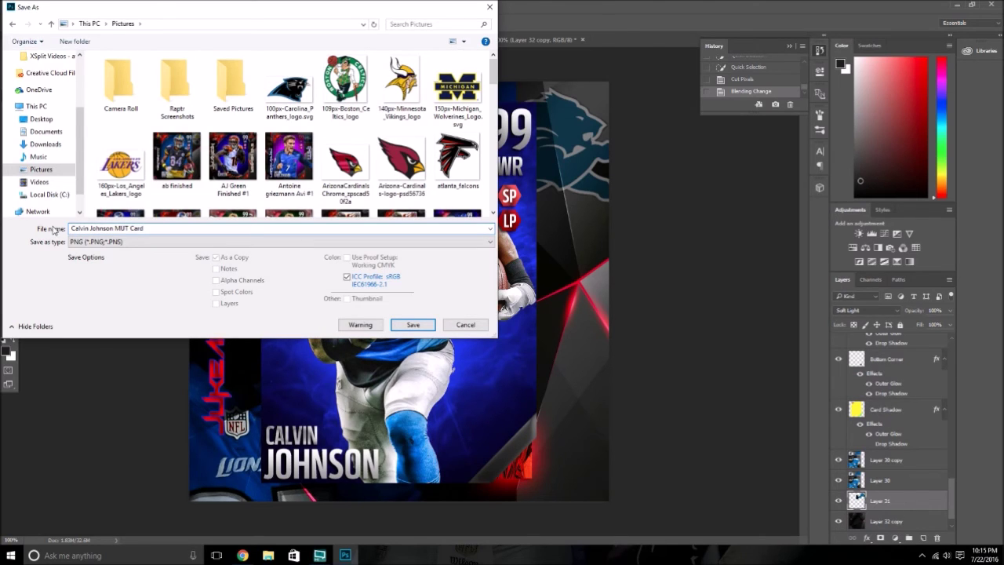
{"action": "left_click", "coordinate": [413, 325]}
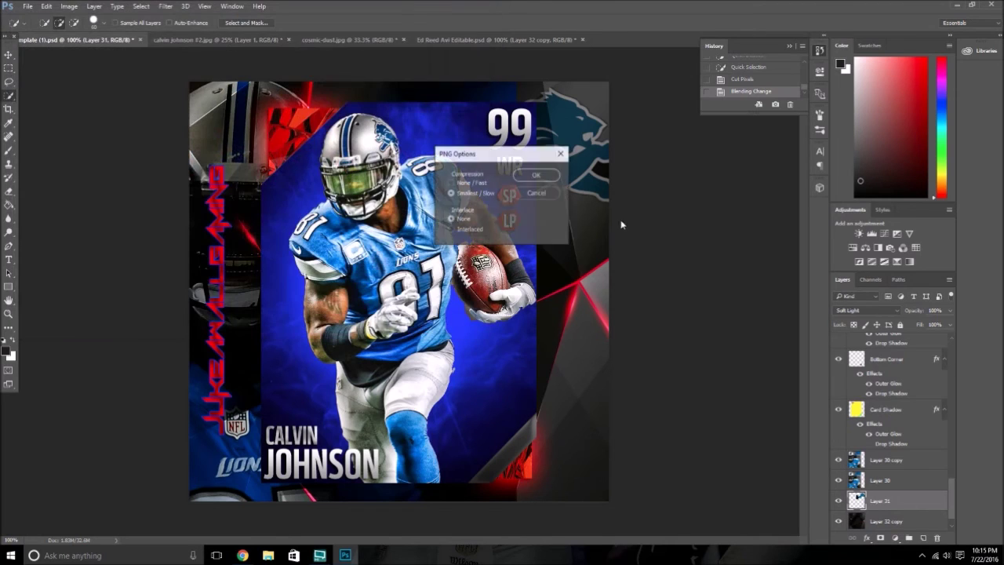
{"action": "left_click", "coordinate": [534, 174]}
Step: Open File Explorer and go to the Pictures folder that holds the exported avatar
{"action": "left_click", "coordinate": [242, 555]}
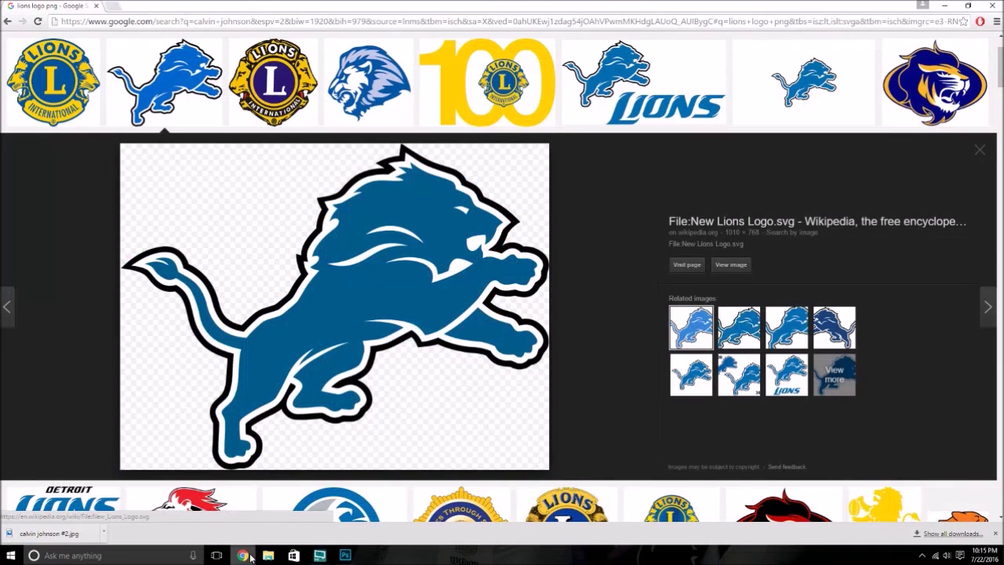
{"action": "left_click", "coordinate": [11, 555]}
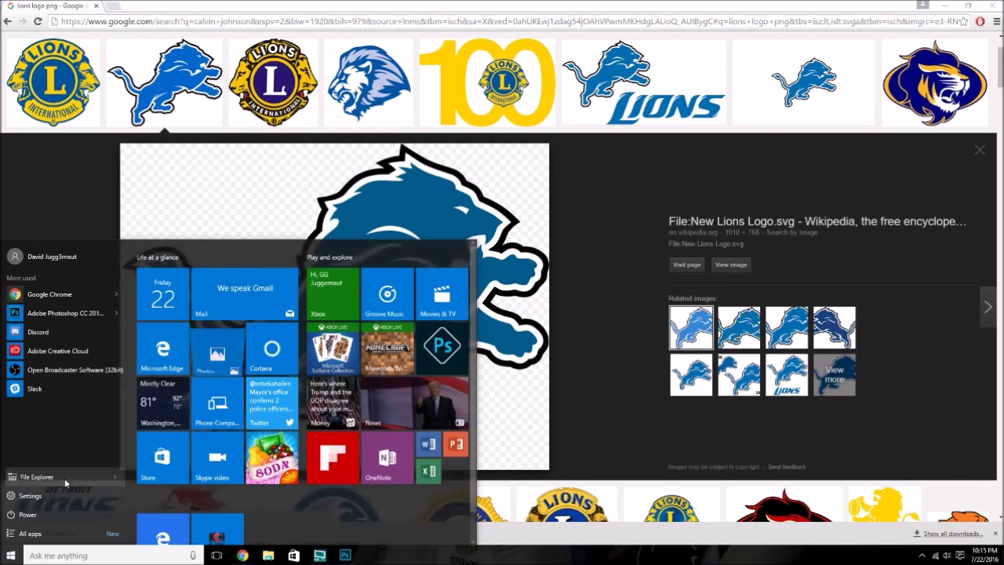
{"action": "left_click", "coordinate": [65, 477]}
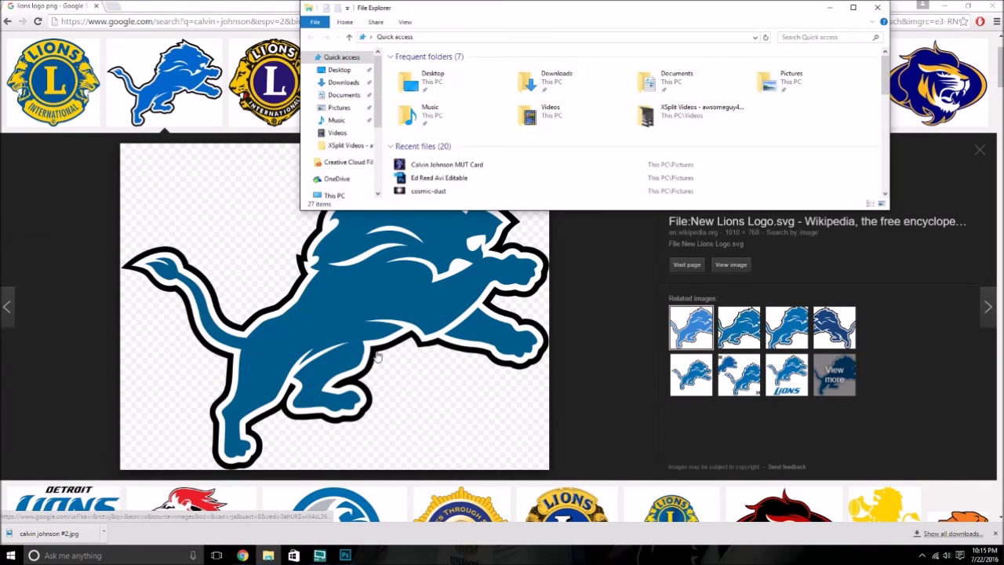
{"action": "left_click", "coordinate": [339, 107]}
{"action": "left_click", "coordinate": [853, 7]}
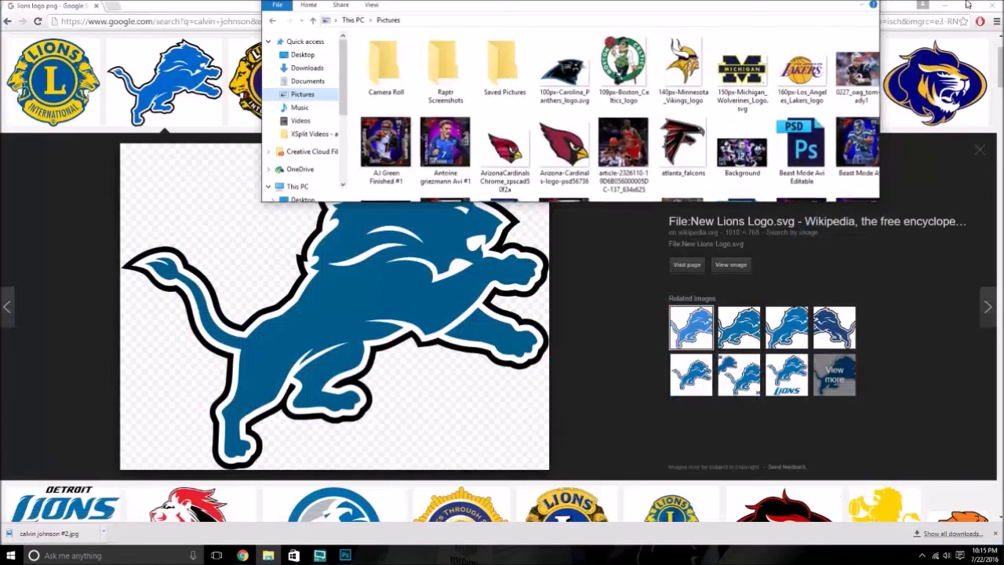
{"action": "left_click", "coordinate": [968, 5]}
Step: Look through the saved avatars, logos and editable files down to the end of the Pictures folder
{"action": "scroll", "coordinate": [575, 182], "scroll_direction": "down", "scroll_amount": 5}
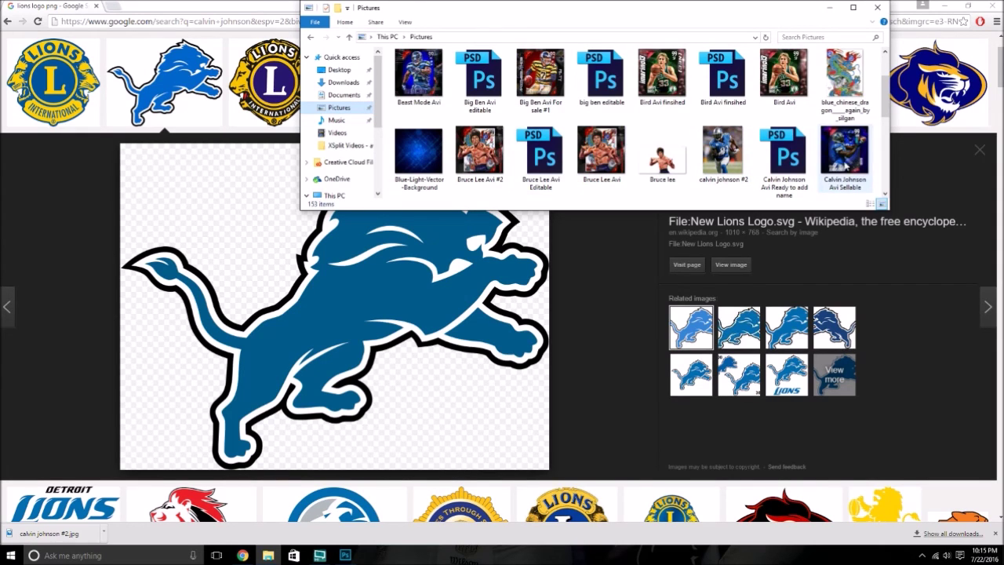
{"action": "scroll", "coordinate": [580, 134], "scroll_direction": "up", "scroll_amount": 3}
{"action": "scroll", "coordinate": [607, 117], "scroll_direction": "down", "scroll_amount": 8}
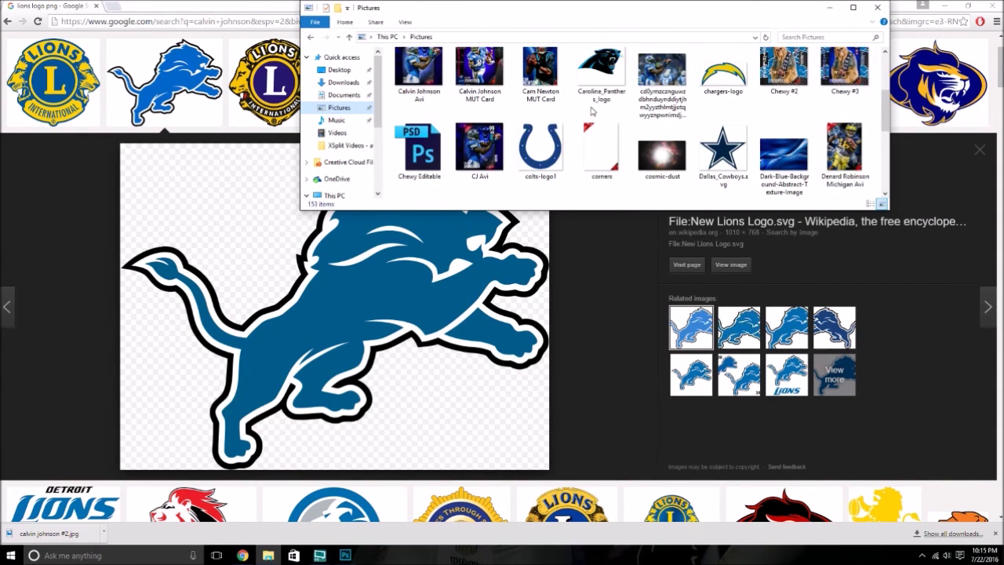
{"action": "scroll", "coordinate": [632, 124], "scroll_direction": "down", "scroll_amount": 2}
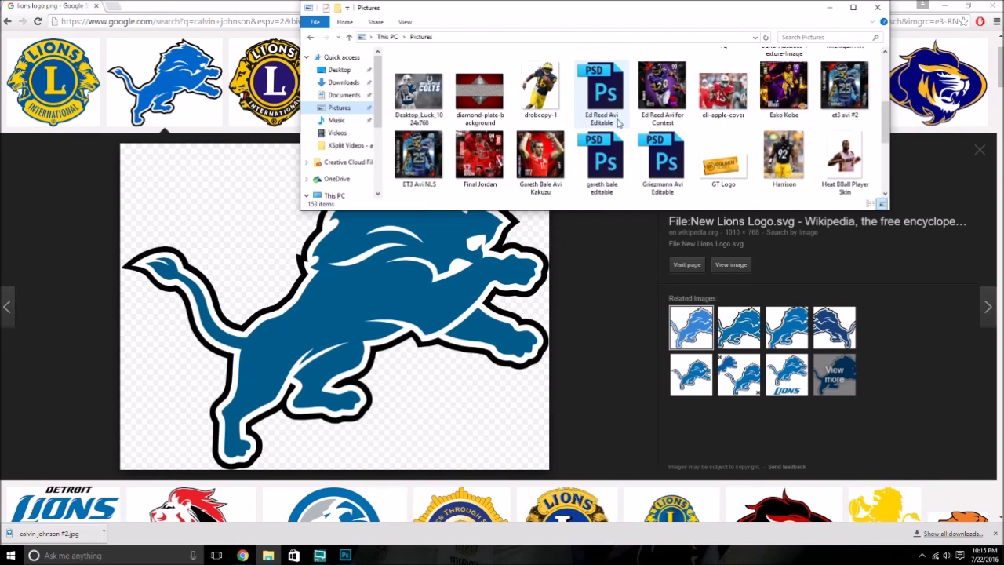
{"action": "scroll", "coordinate": [549, 121], "scroll_direction": "down", "scroll_amount": 3}
{"action": "scroll", "coordinate": [540, 123], "scroll_direction": "down", "scroll_amount": 1}
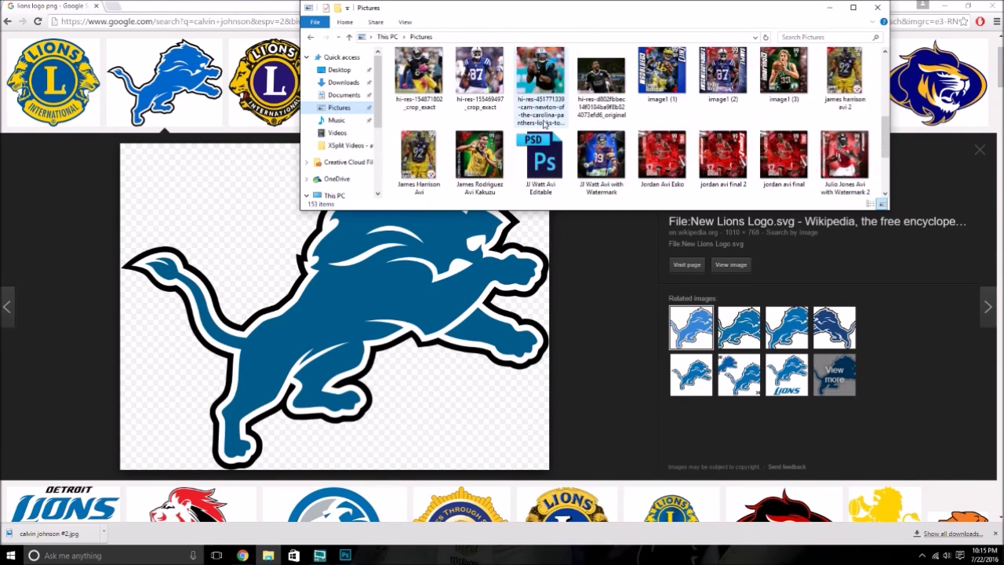
{"action": "scroll", "coordinate": [608, 131], "scroll_direction": "down", "scroll_amount": 1}
{"action": "scroll", "coordinate": [632, 127], "scroll_direction": "down", "scroll_amount": 1}
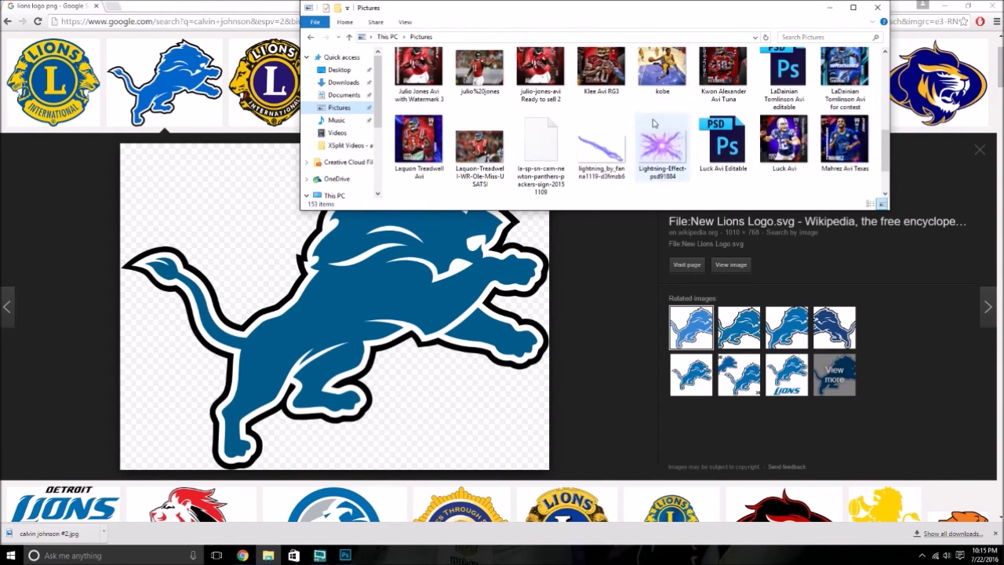
{"action": "scroll", "coordinate": [737, 124], "scroll_direction": "down", "scroll_amount": 1}
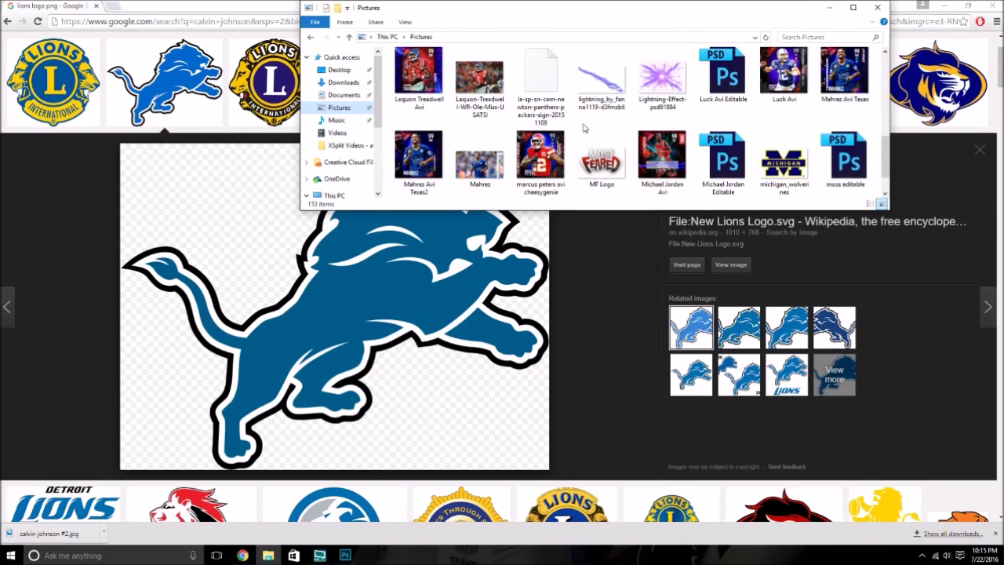
{"action": "scroll", "coordinate": [584, 128], "scroll_direction": "down", "scroll_amount": 1}
{"action": "scroll", "coordinate": [639, 133], "scroll_direction": "down", "scroll_amount": 1}
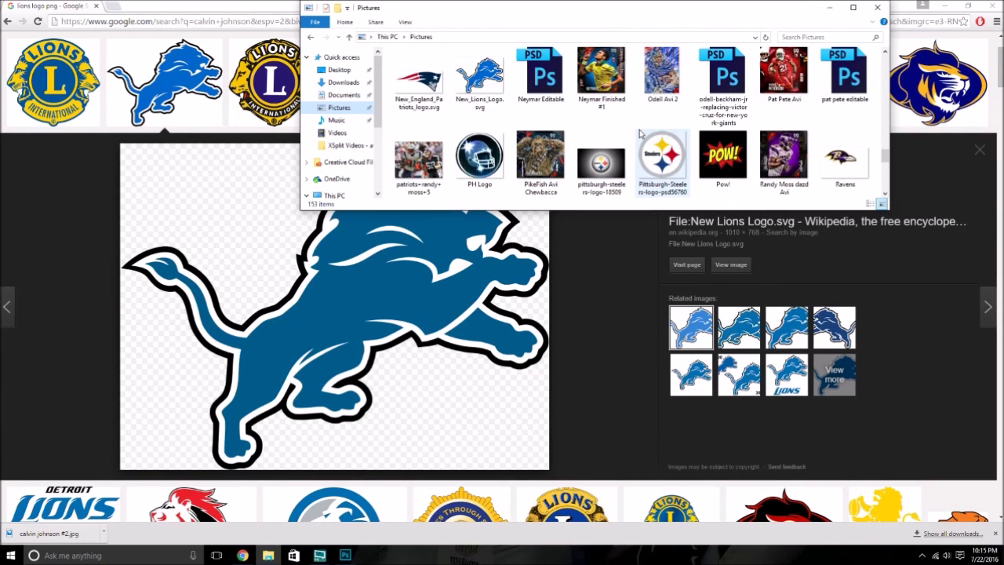
{"action": "scroll", "coordinate": [639, 133], "scroll_direction": "down", "scroll_amount": 2}
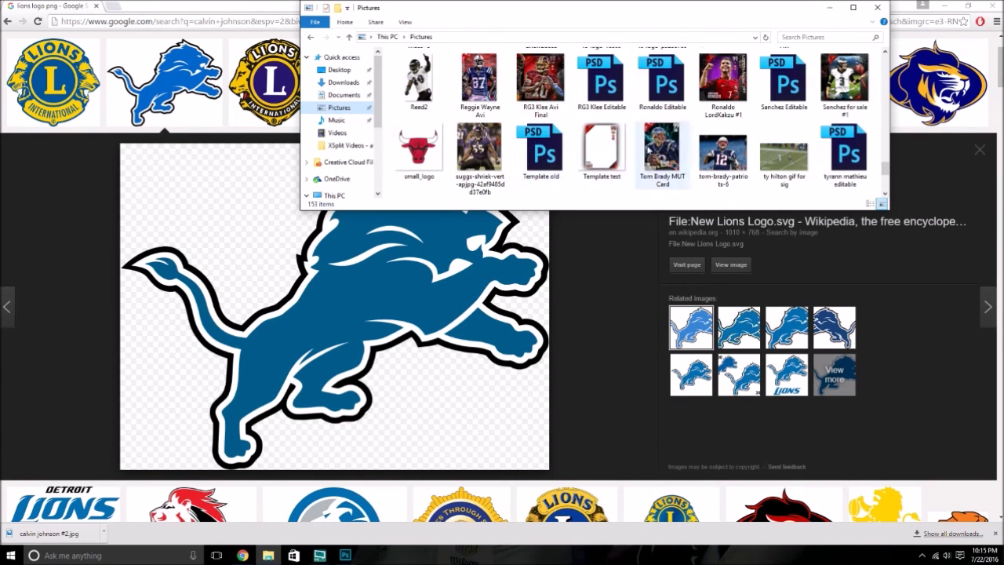
{"action": "scroll", "coordinate": [672, 151], "scroll_direction": "down", "scroll_amount": 2}
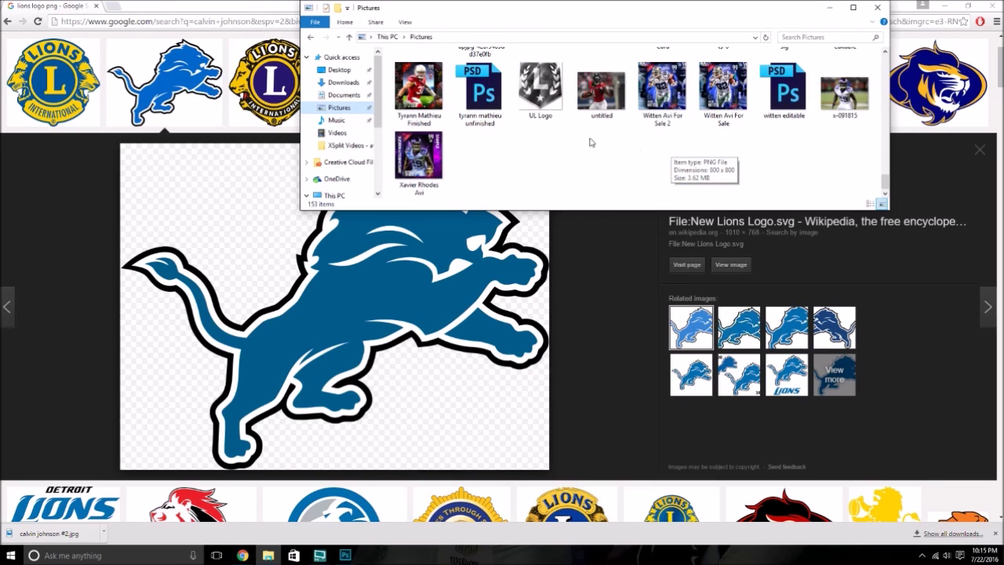
Step: Find the exported Calvin Johnson MUT Card image in the Pictures folder and open it in Photos to check the finished avatar
{"action": "scroll", "coordinate": [584, 140], "scroll_direction": "up", "scroll_amount": 2}
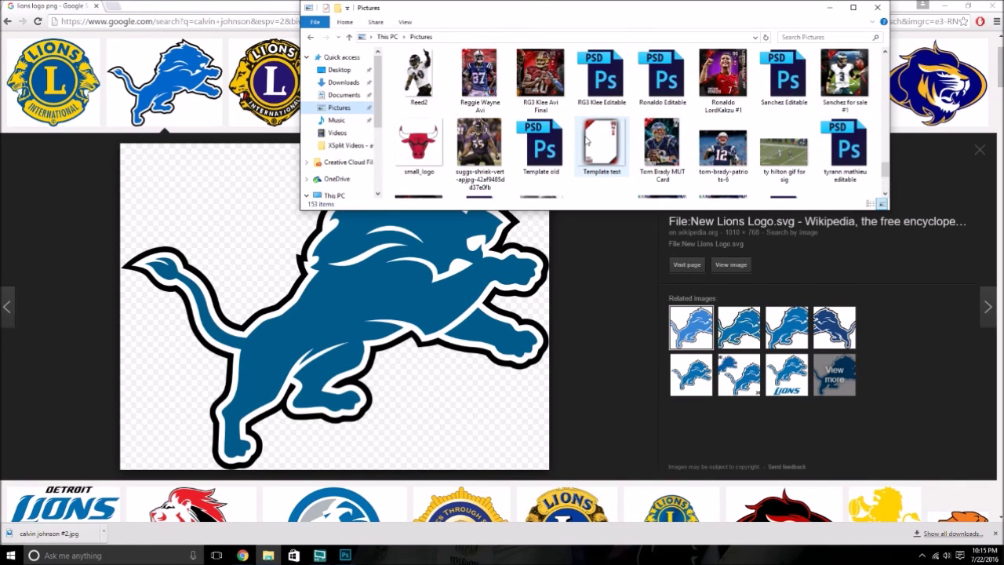
{"action": "scroll", "coordinate": [586, 140], "scroll_direction": "up", "scroll_amount": 5}
{"action": "scroll", "coordinate": [587, 140], "scroll_direction": "up", "scroll_amount": 4}
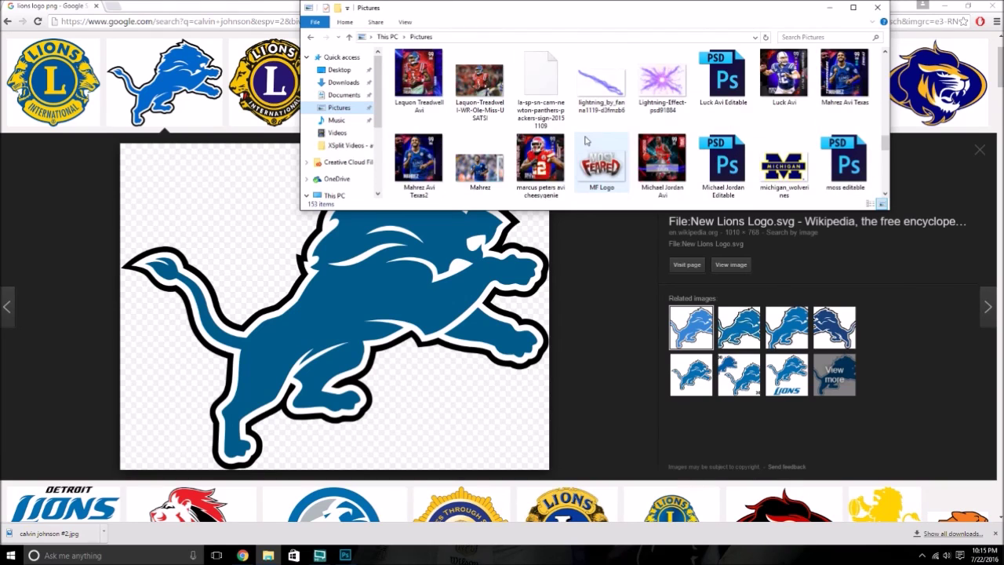
{"action": "scroll", "coordinate": [749, 155], "scroll_direction": "up", "scroll_amount": 1}
{"action": "scroll", "coordinate": [603, 133], "scroll_direction": "up", "scroll_amount": 2}
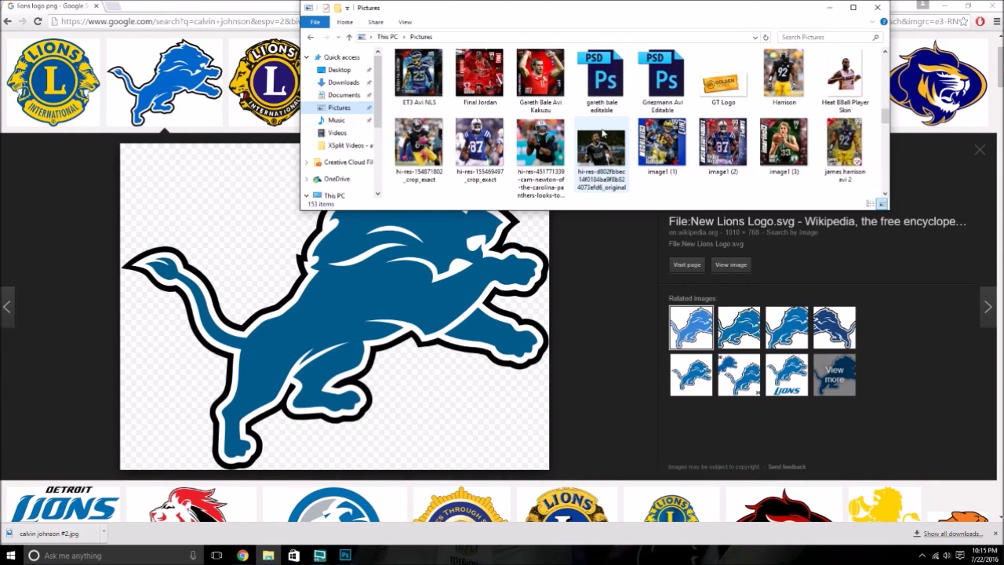
{"action": "scroll", "coordinate": [602, 134], "scroll_direction": "up", "scroll_amount": 2}
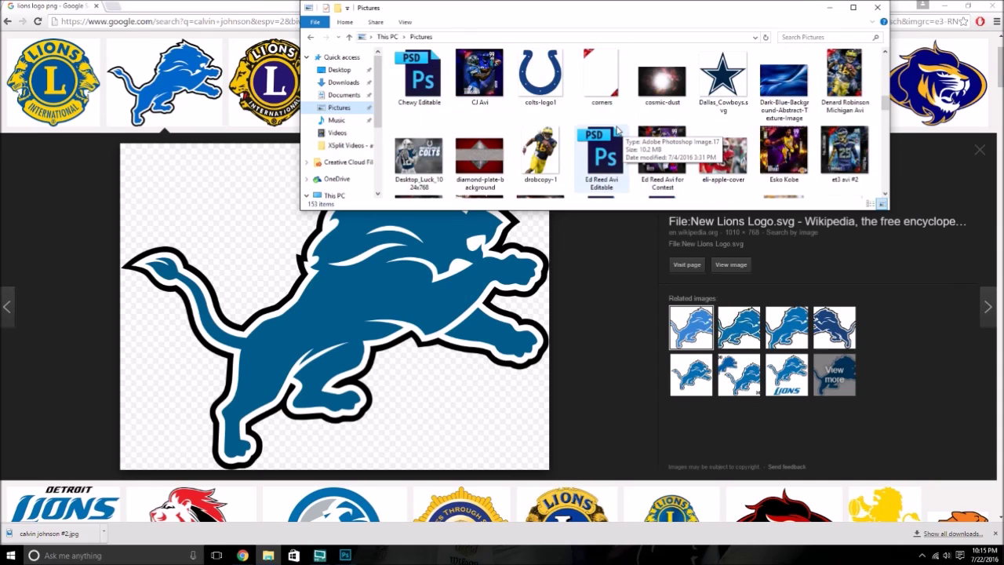
{"action": "scroll", "coordinate": [617, 130], "scroll_direction": "up", "scroll_amount": 2}
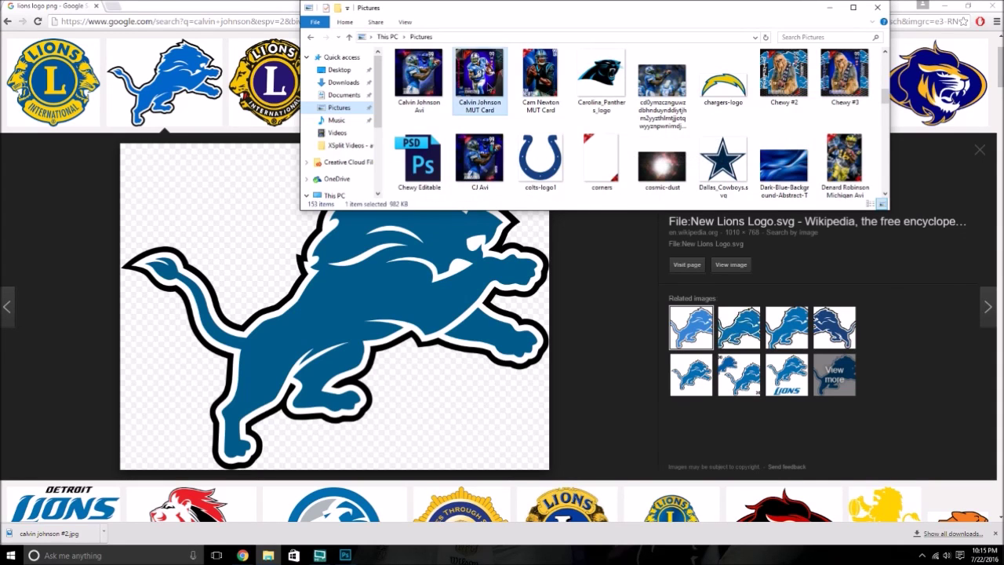
{"action": "double_click", "coordinate": [494, 91]}
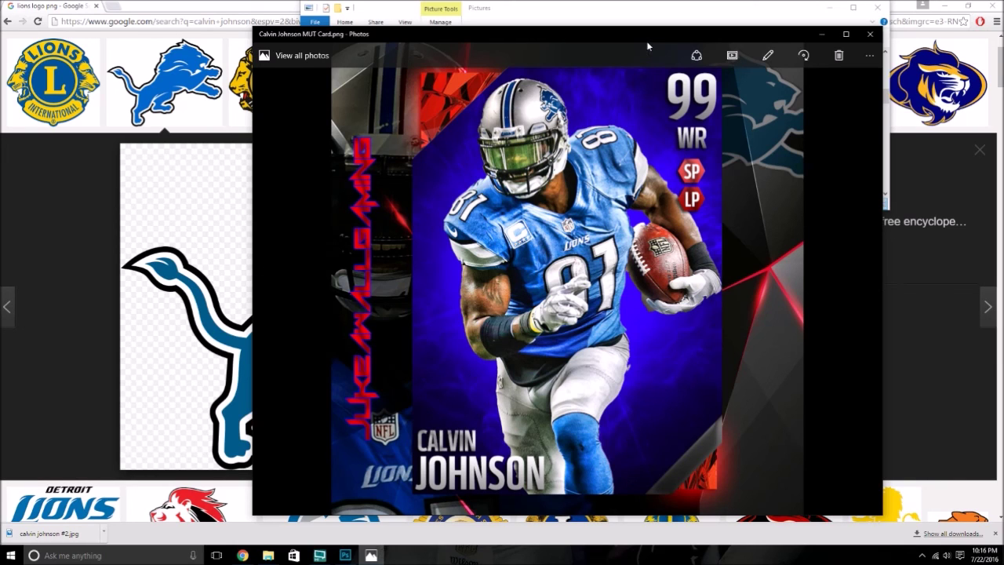
{"action": "left_click_drag", "start_coordinate": [586, 33], "coordinate": [511, 29]}
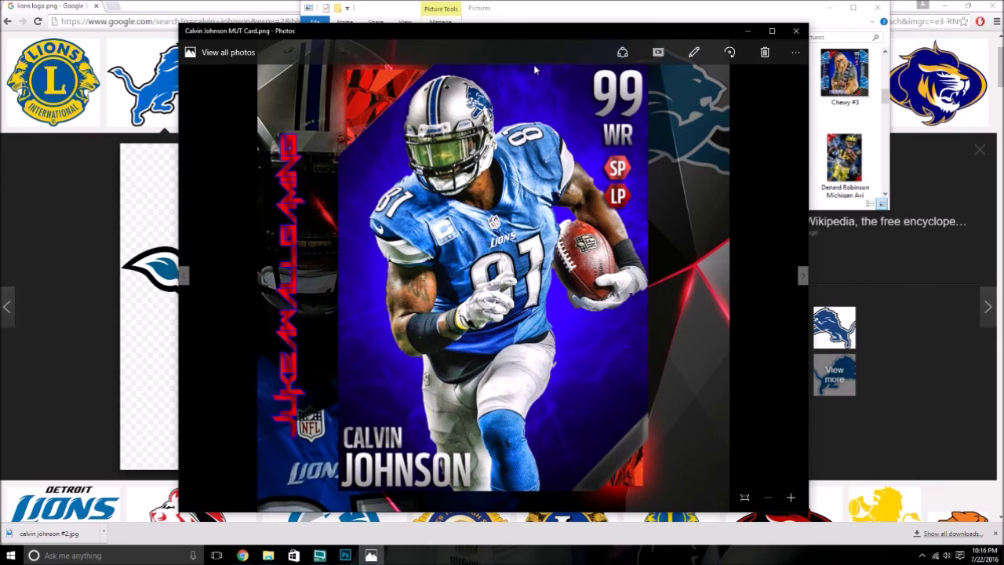